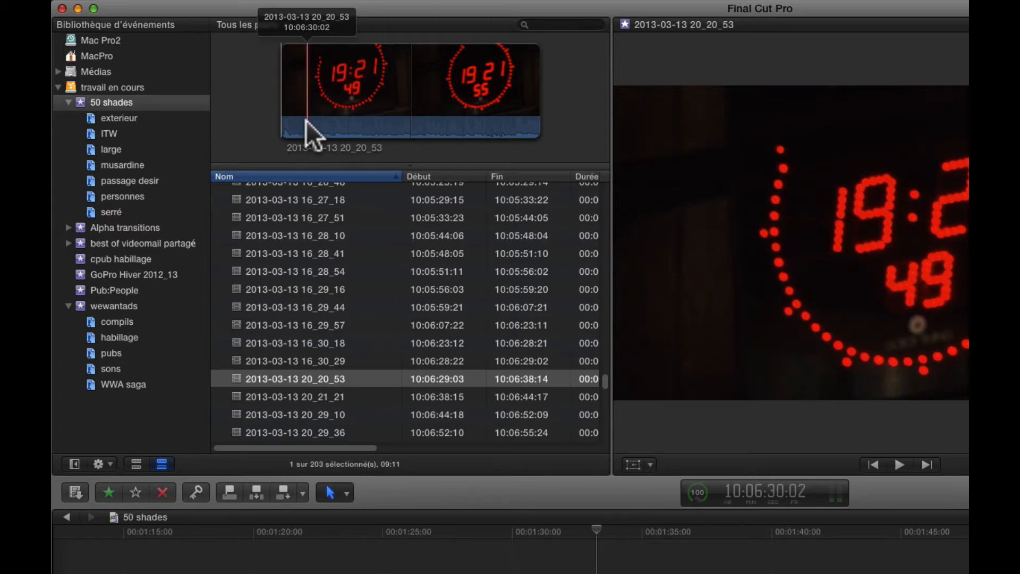
drag(307, 119, 340, 120)
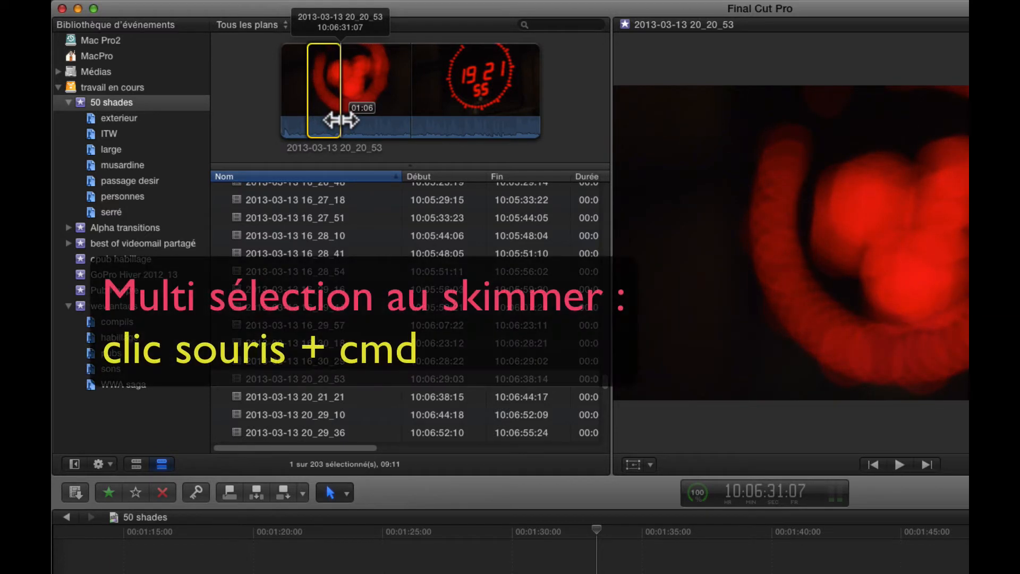
drag(340, 120, 340, 120)
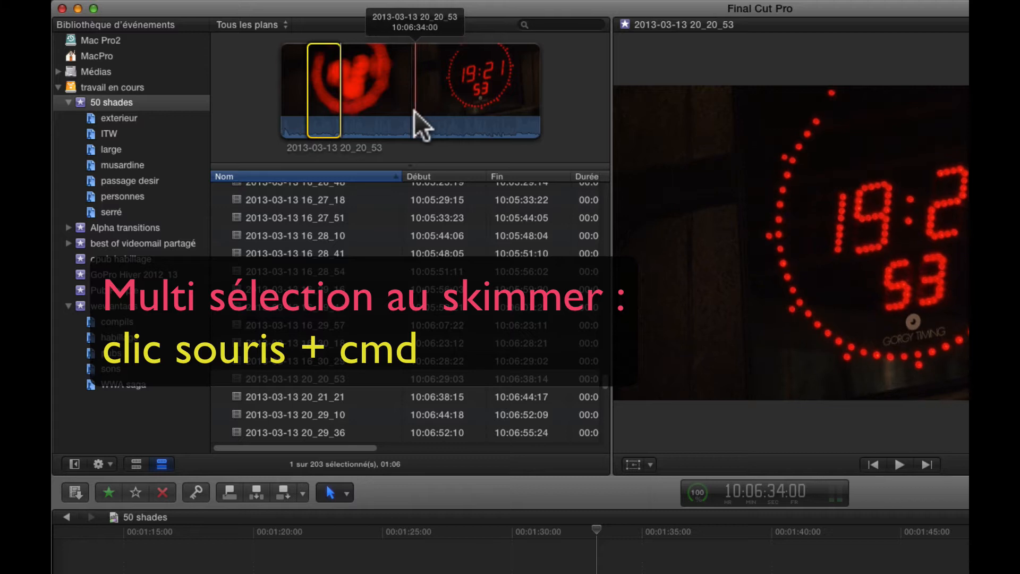
drag(415, 111, 504, 116)
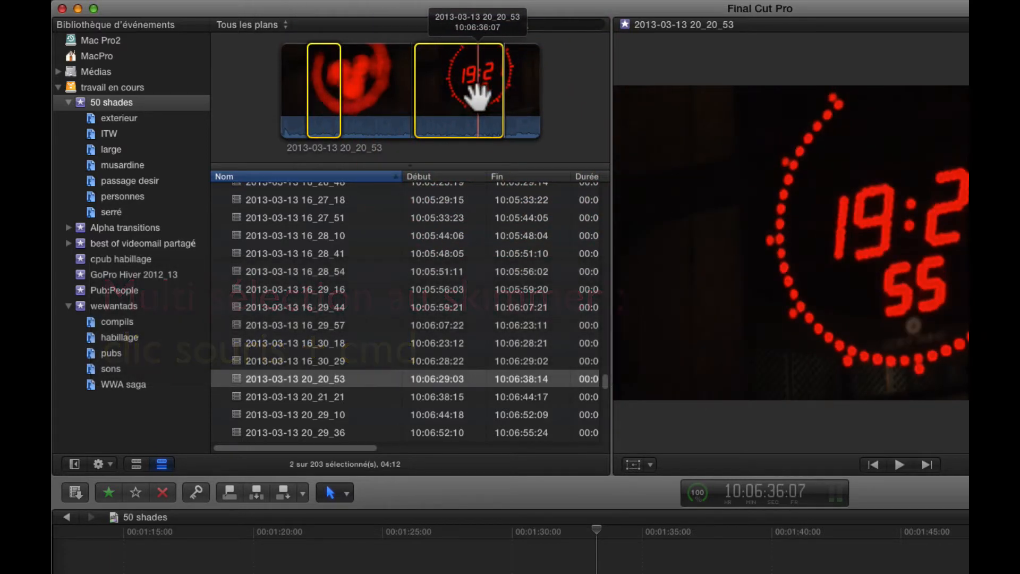
click(289, 397)
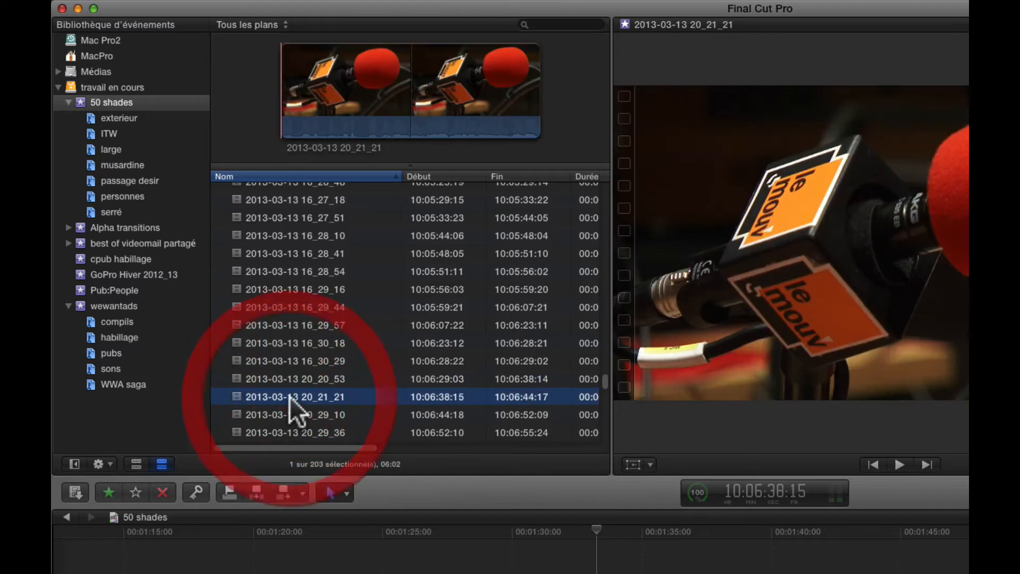
click(296, 382)
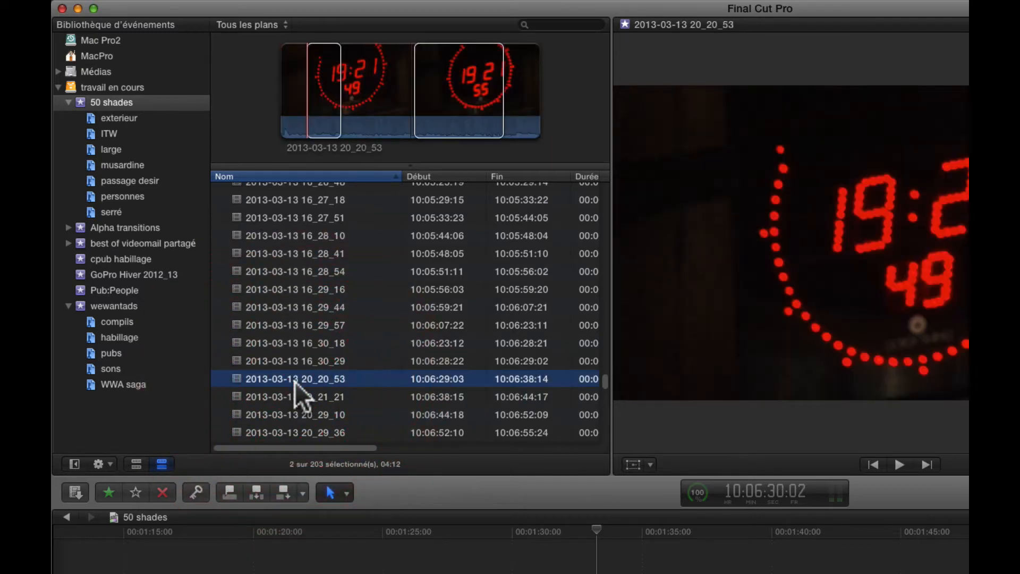
click(289, 392)
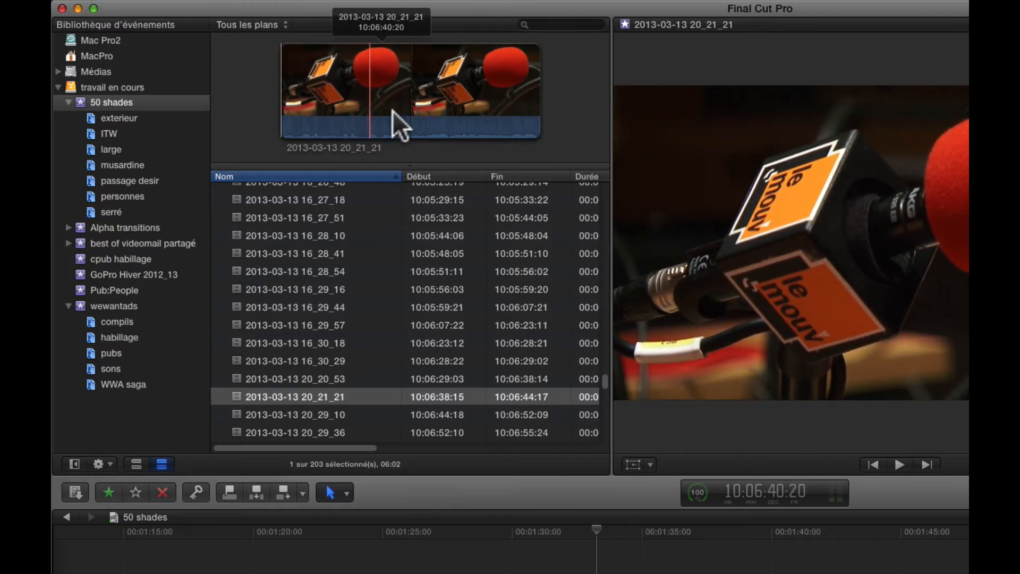
drag(534, 109, 334, 123)
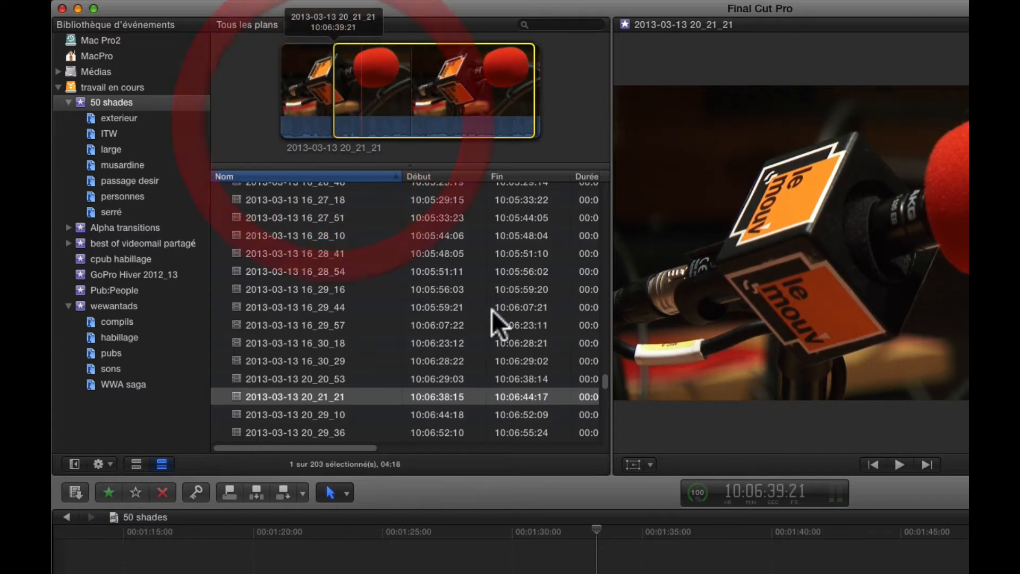
click(278, 378)
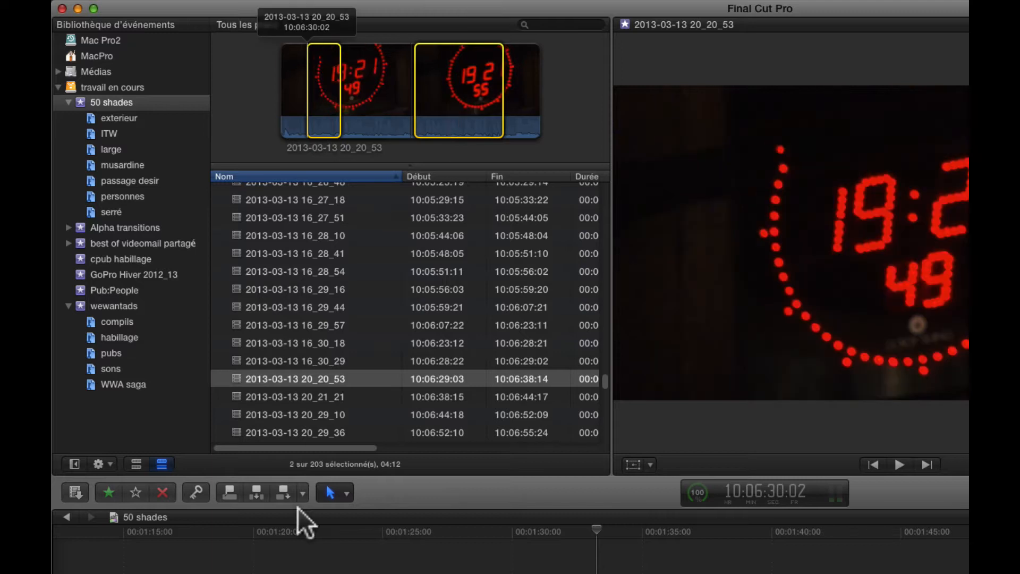
click(196, 493)
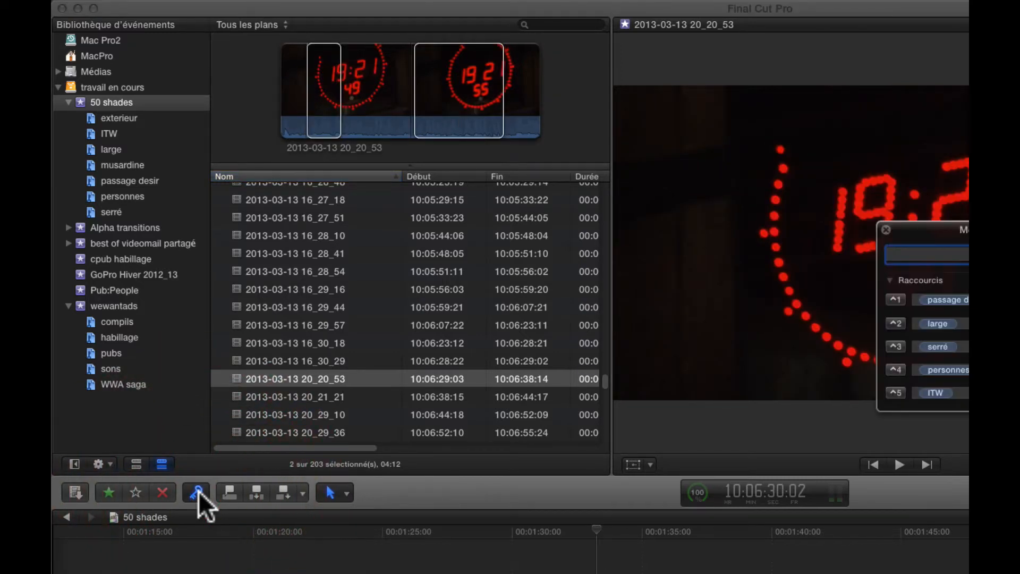
drag(914, 233, 666, 282)
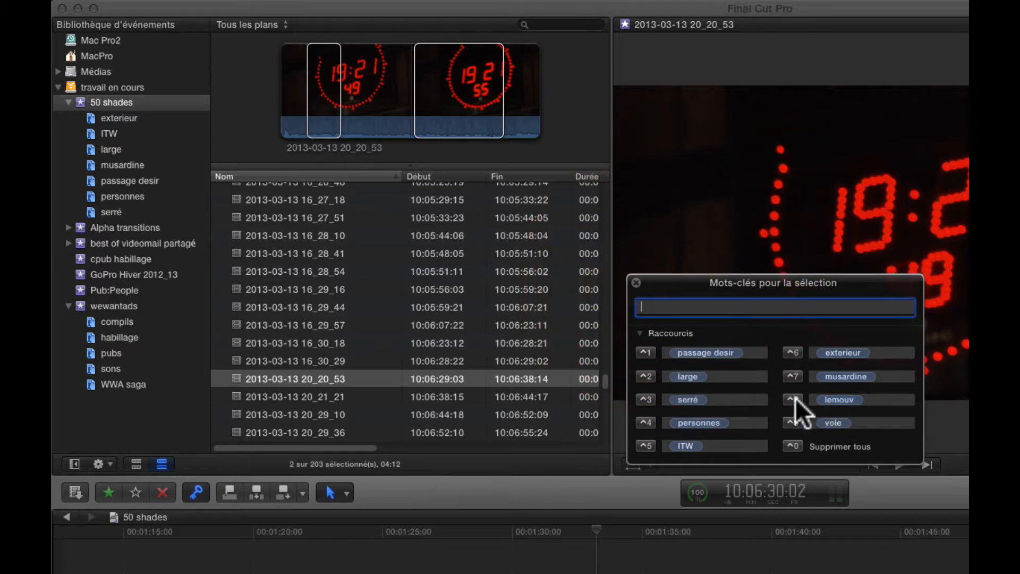
click(326, 116)
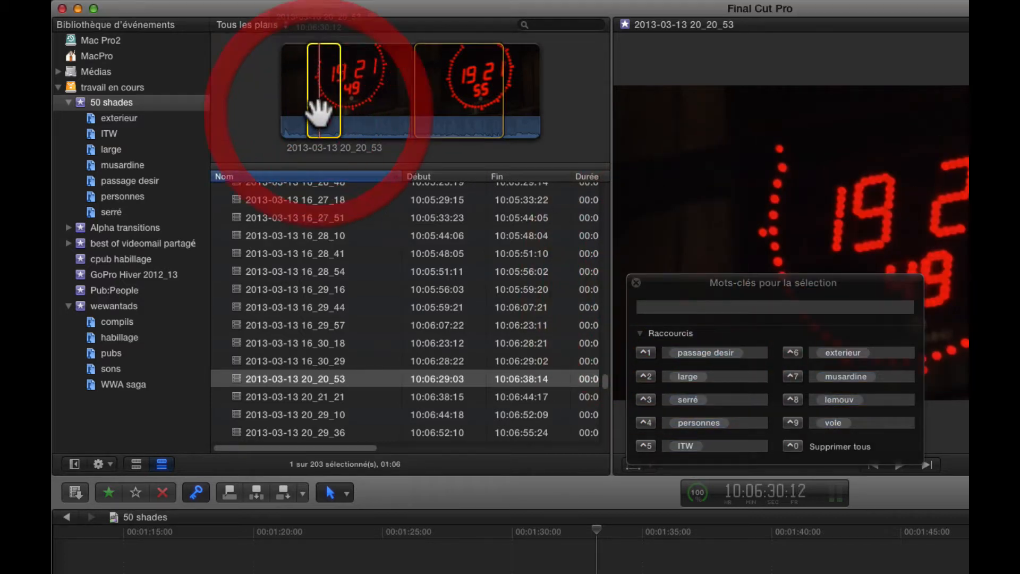
super+click(465, 113)
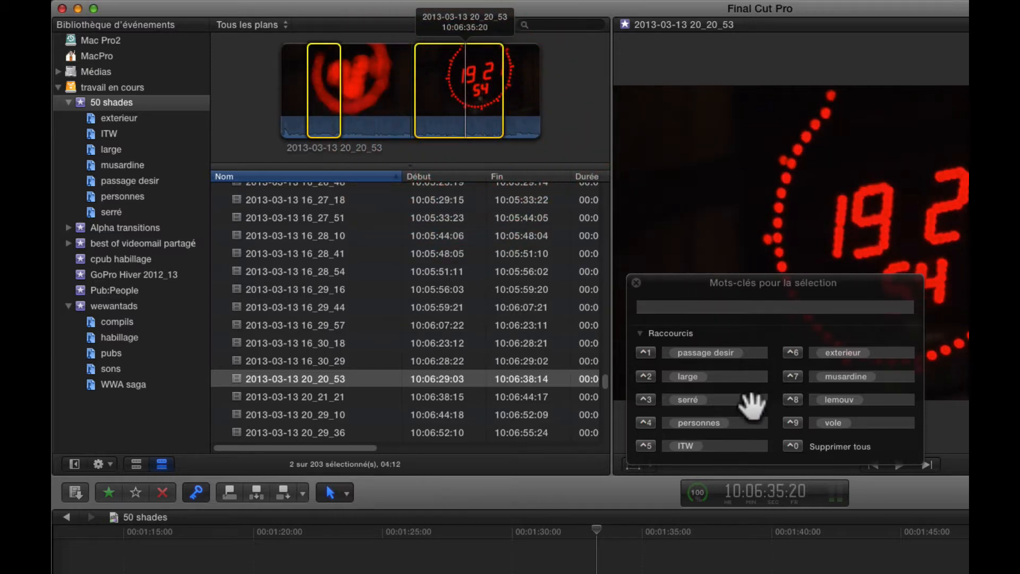
click(847, 398)
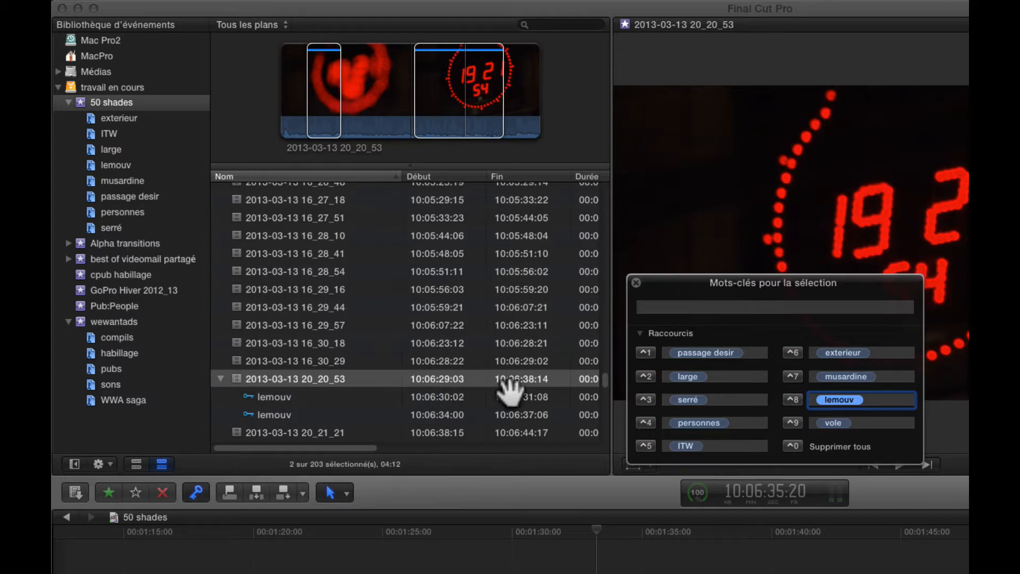
Widen the event browser and move the keyword editor clear of the clip list.
scroll(512, 367, right, 6)
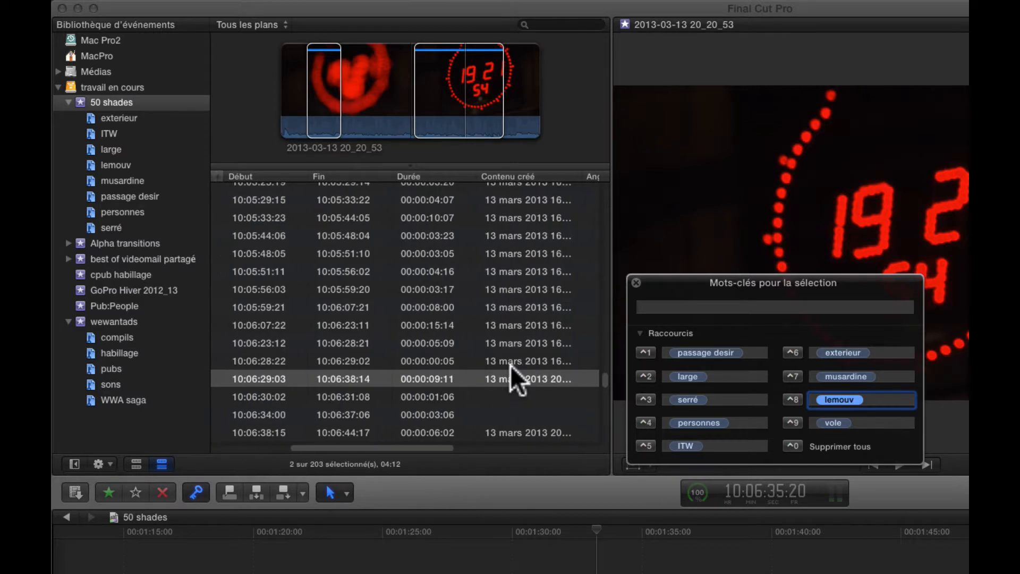
scroll(511, 365, left, 6)
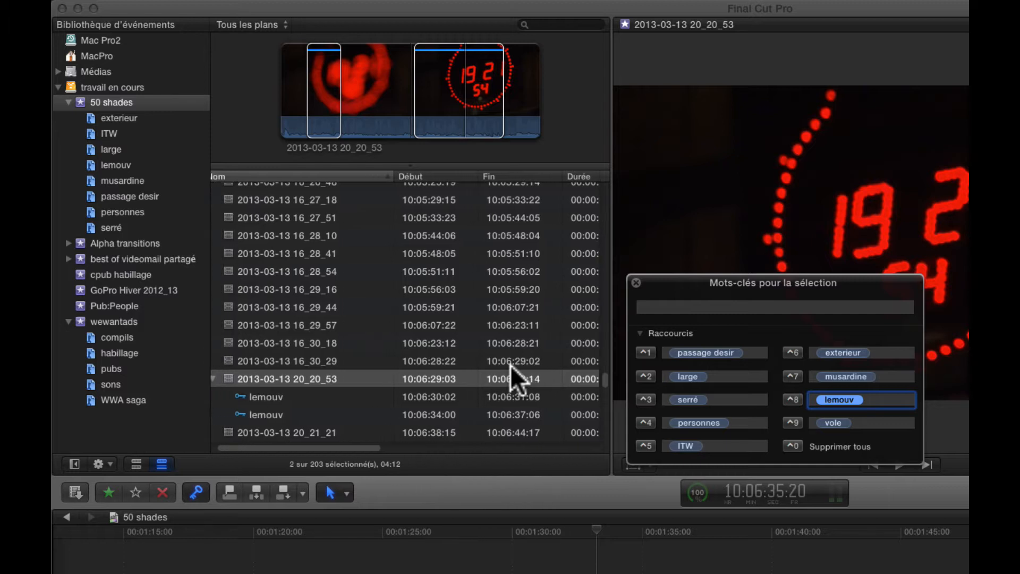
click(611, 59)
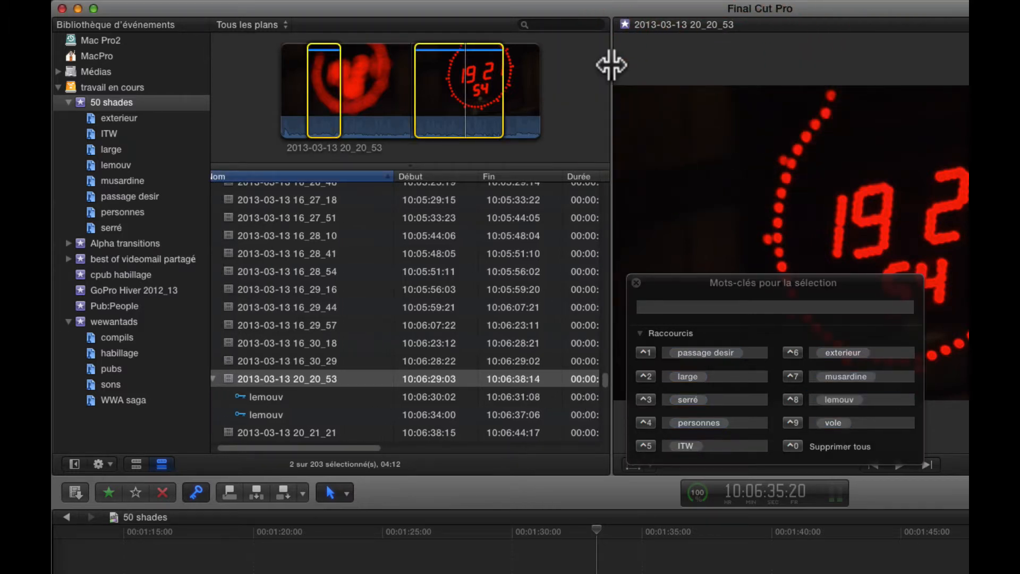
drag(611, 65, 695, 66)
drag(687, 284, 760, 276)
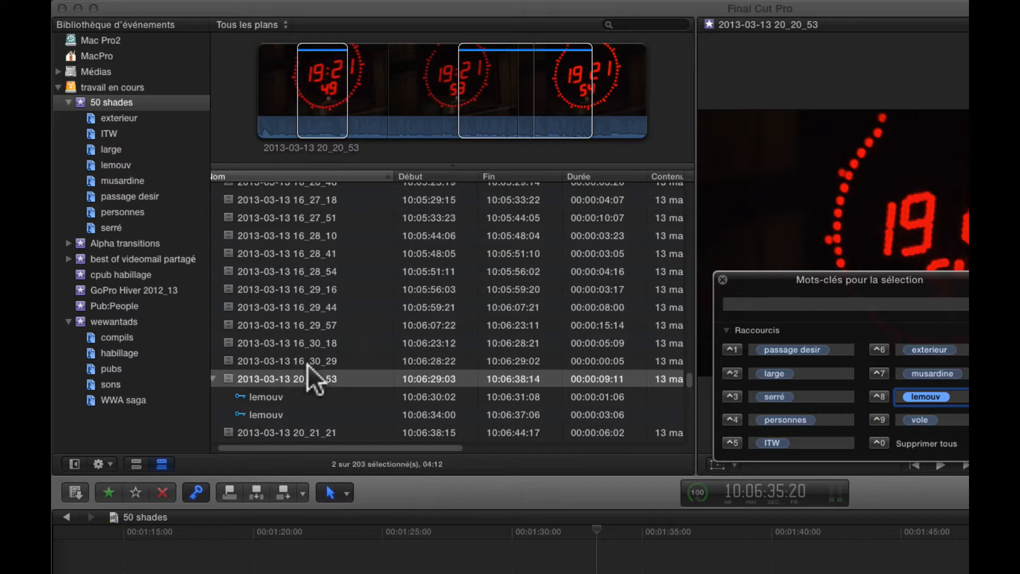
click(212, 378)
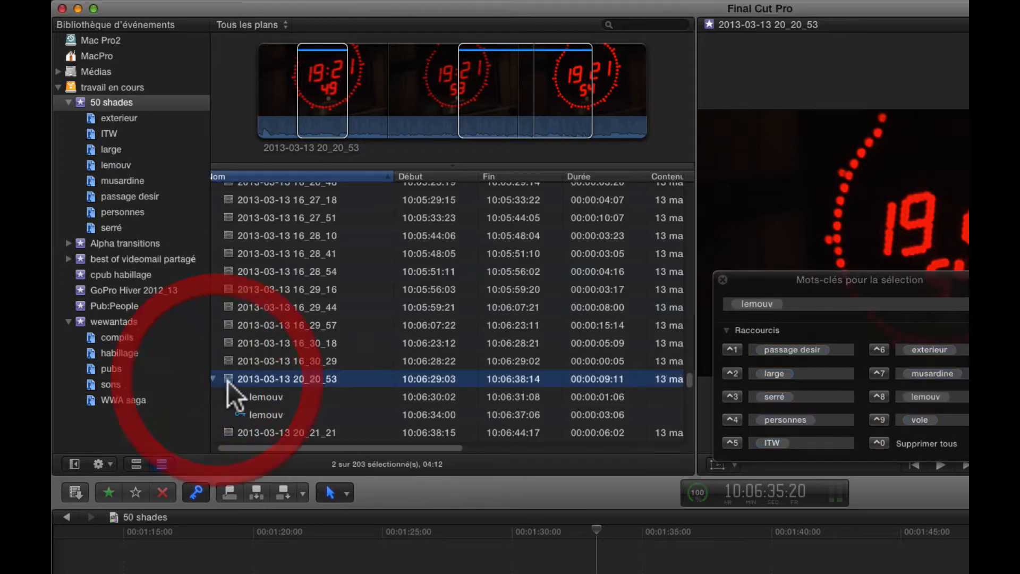
click(214, 378)
click(244, 394)
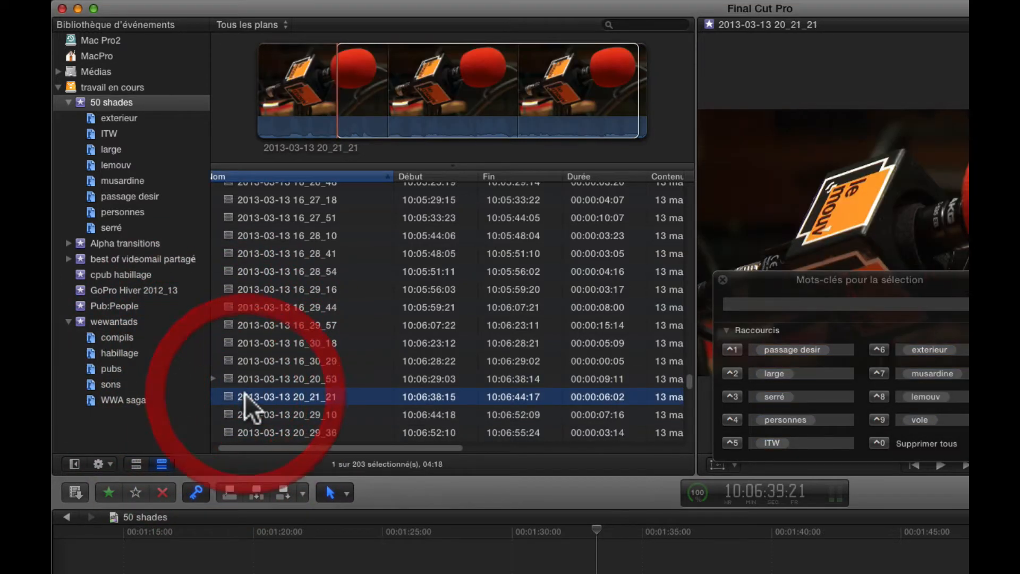
drag(338, 106, 638, 108)
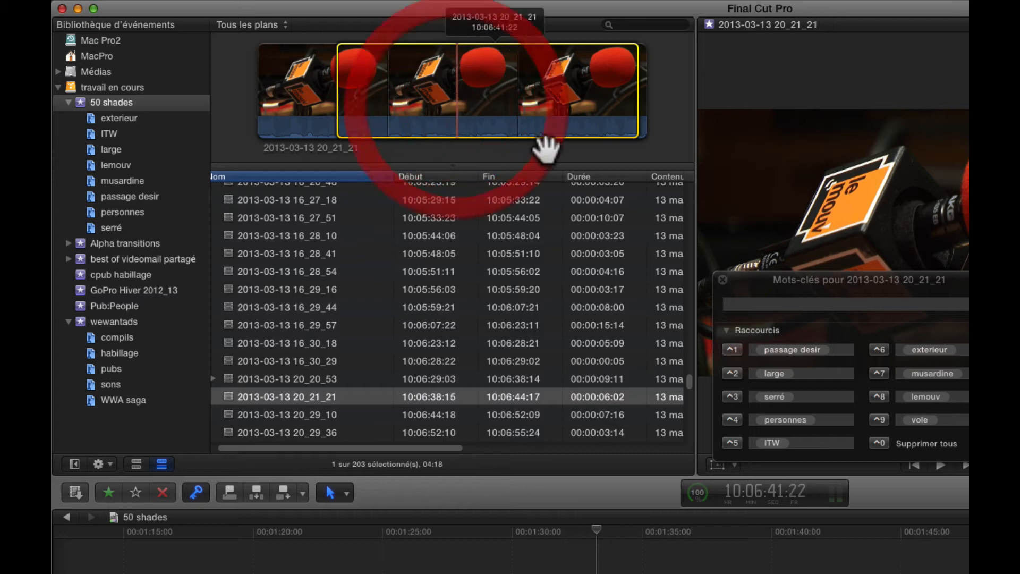
click(879, 397)
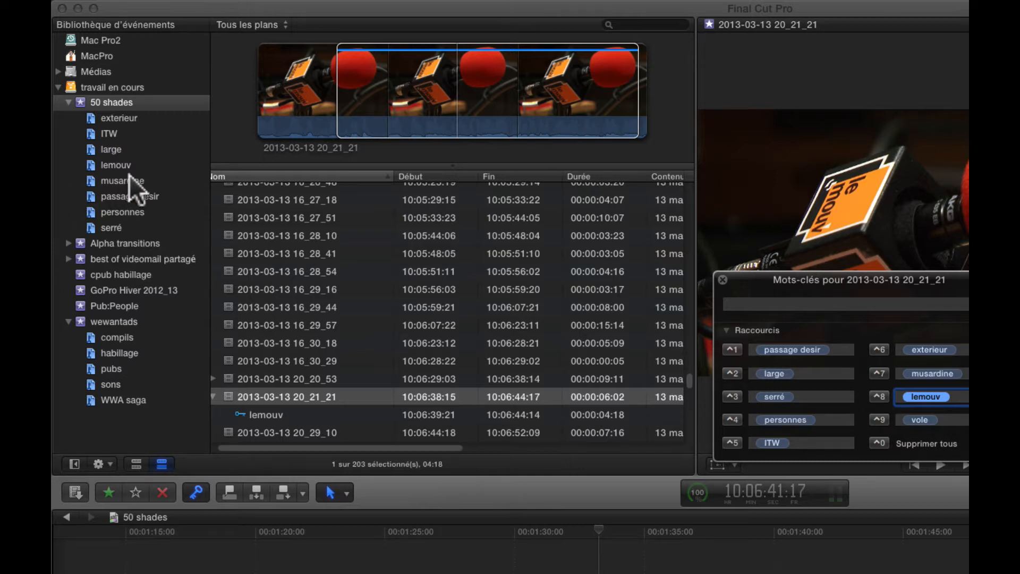
Open the lemouv keyword collection and examine each of its clip ranges.
click(113, 164)
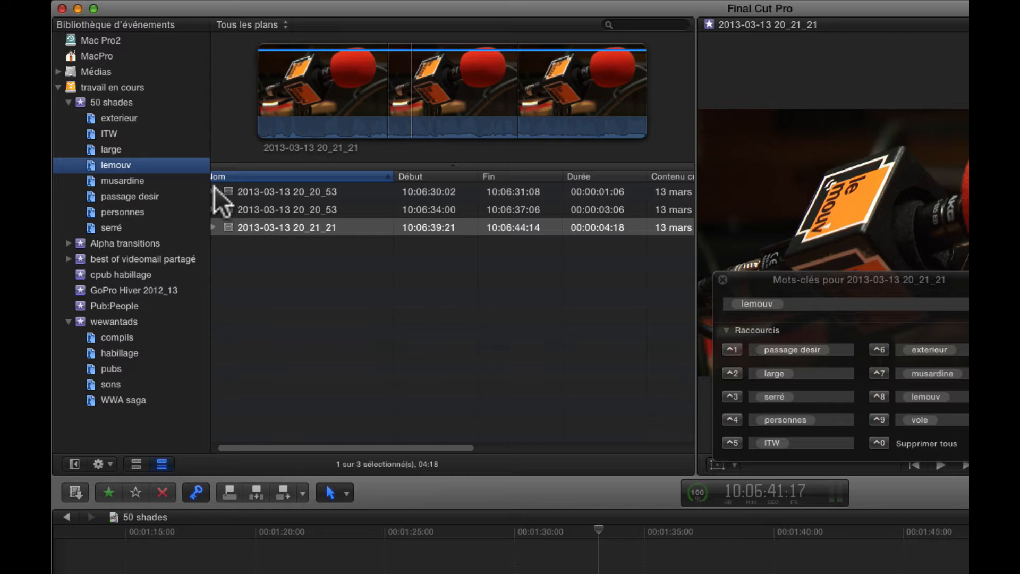
click(269, 191)
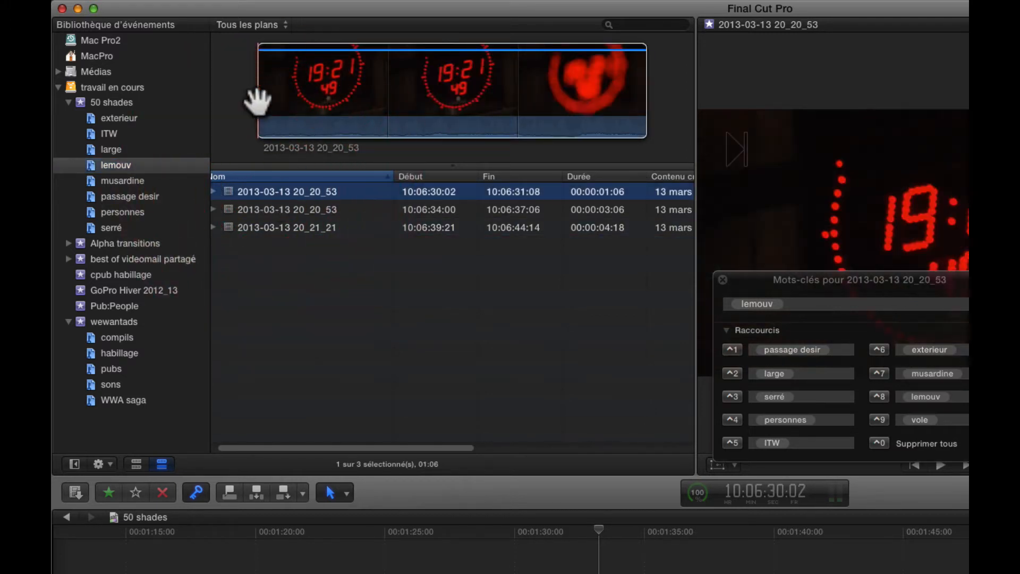
click(260, 204)
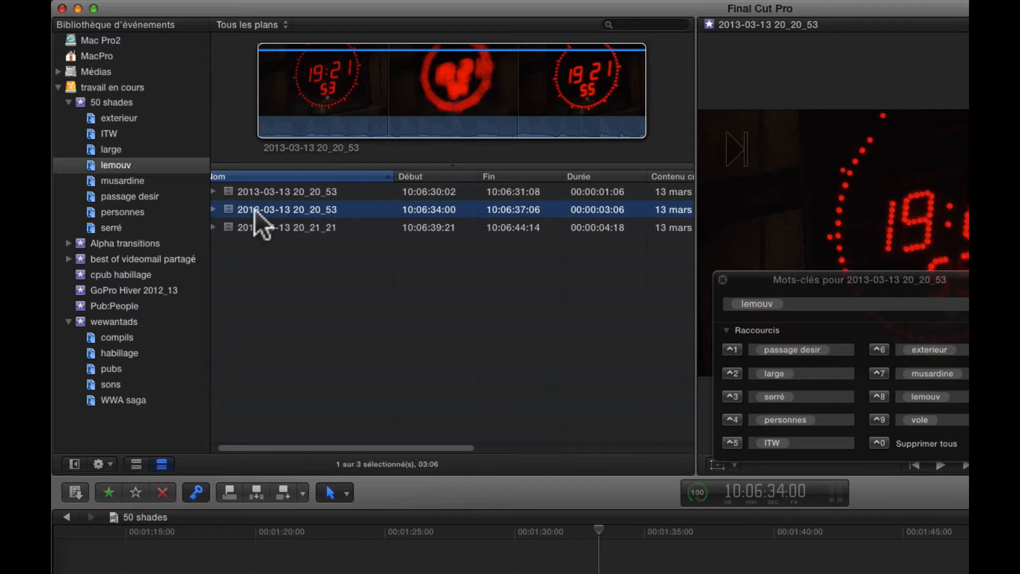
click(253, 193)
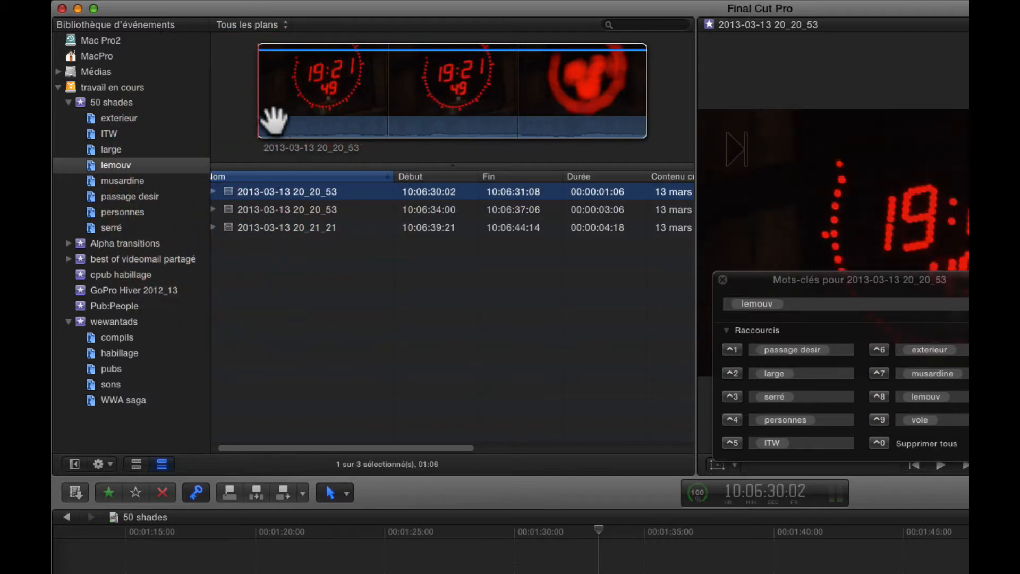
click(498, 121)
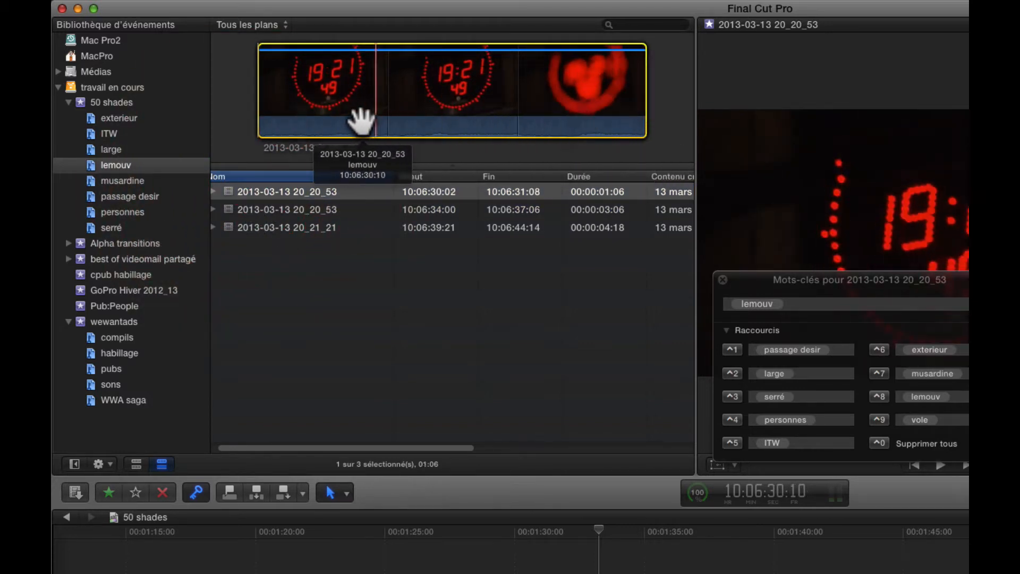
click(248, 209)
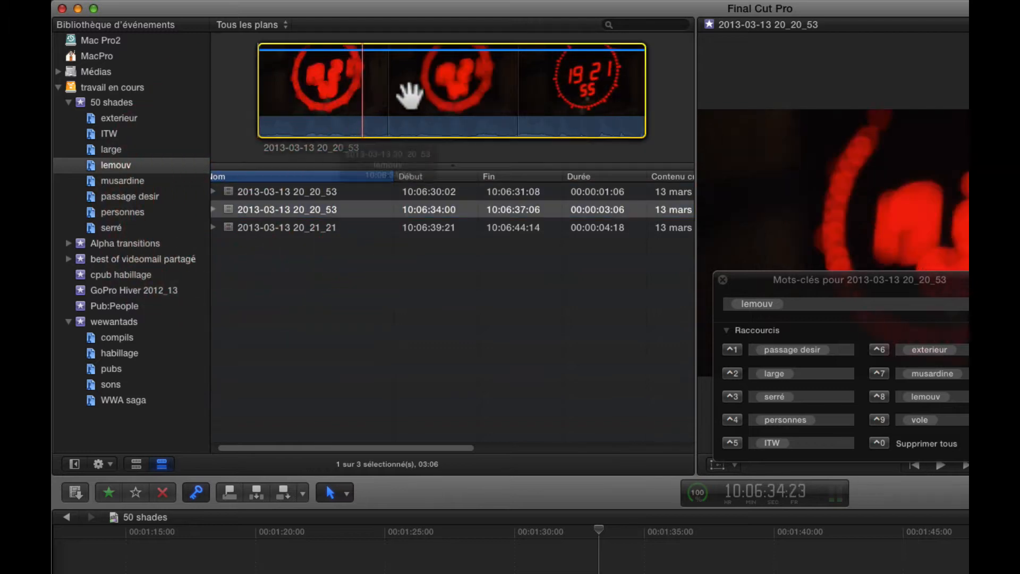
click(267, 242)
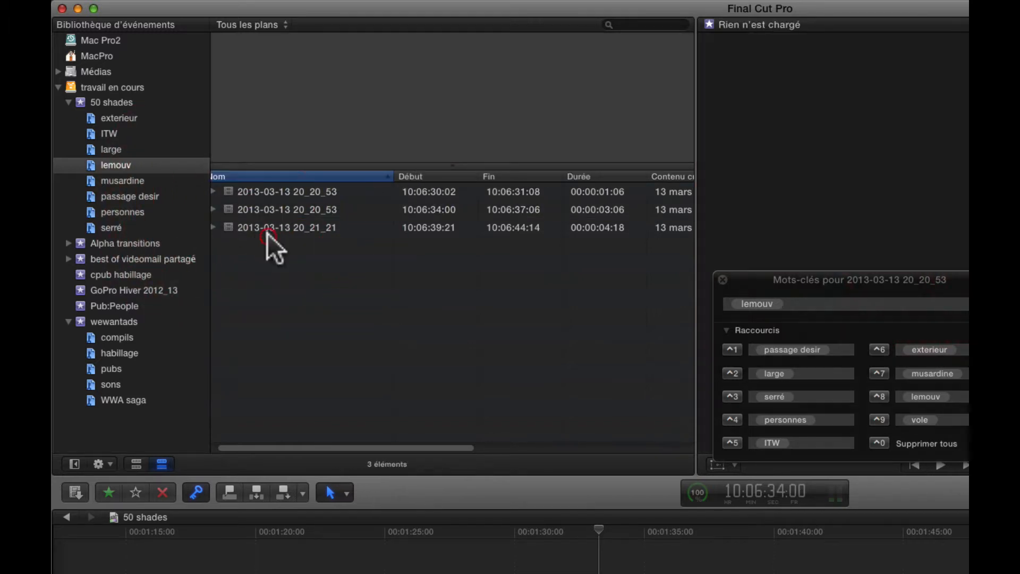
click(259, 226)
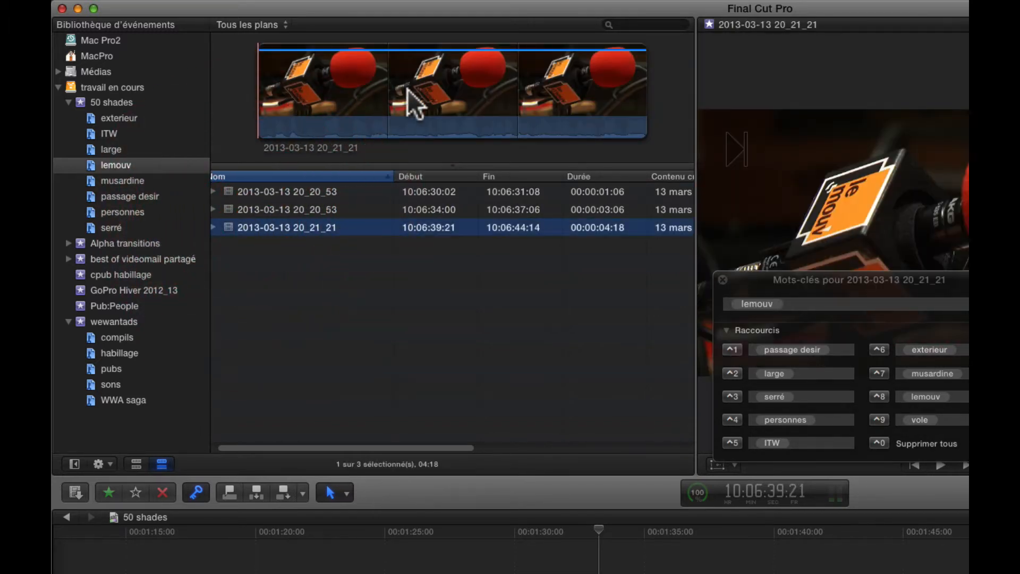
click(114, 101)
scroll(325, 354, down, 1)
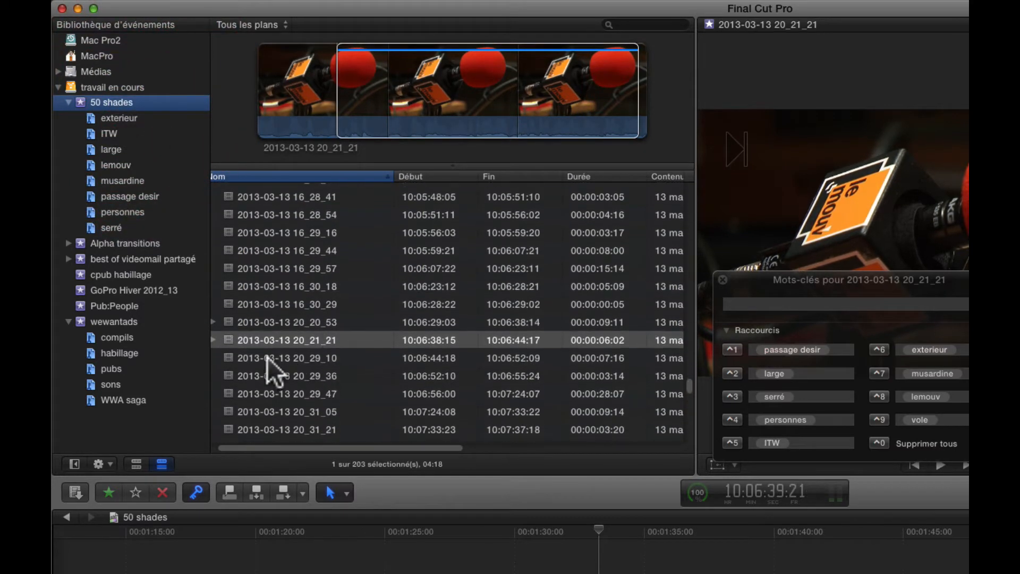
click(267, 358)
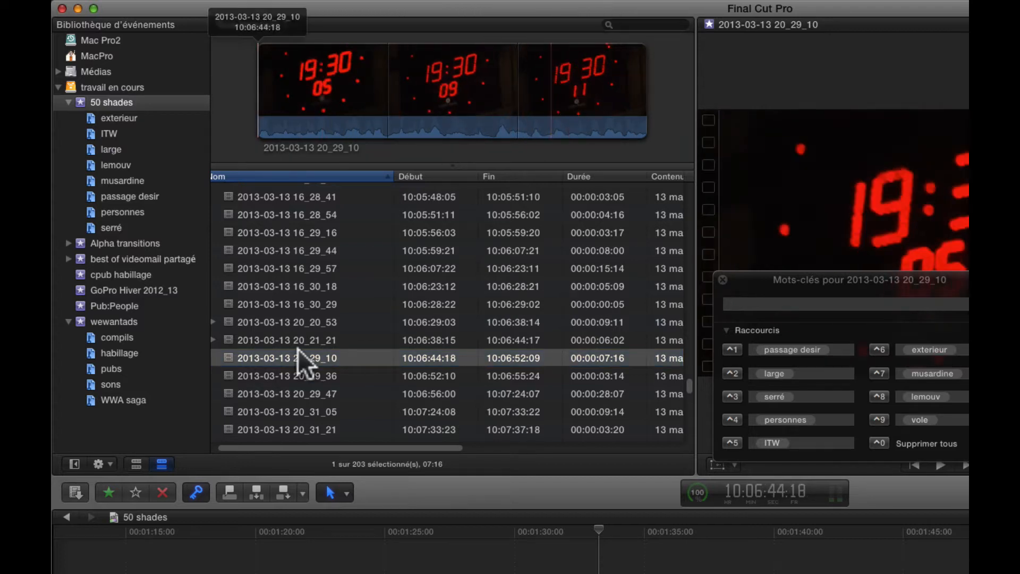
click(249, 376)
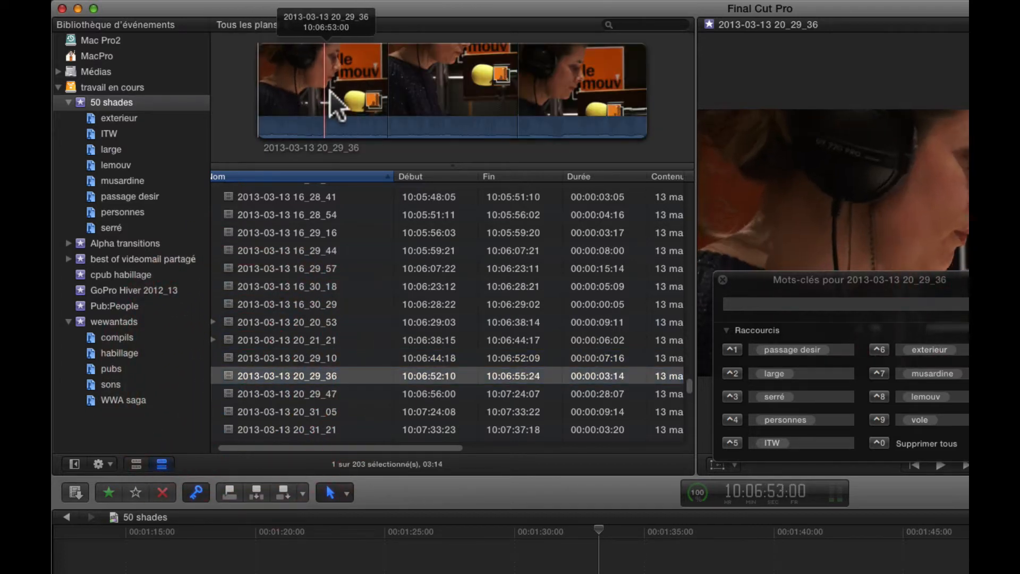
drag(765, 285, 528, 454)
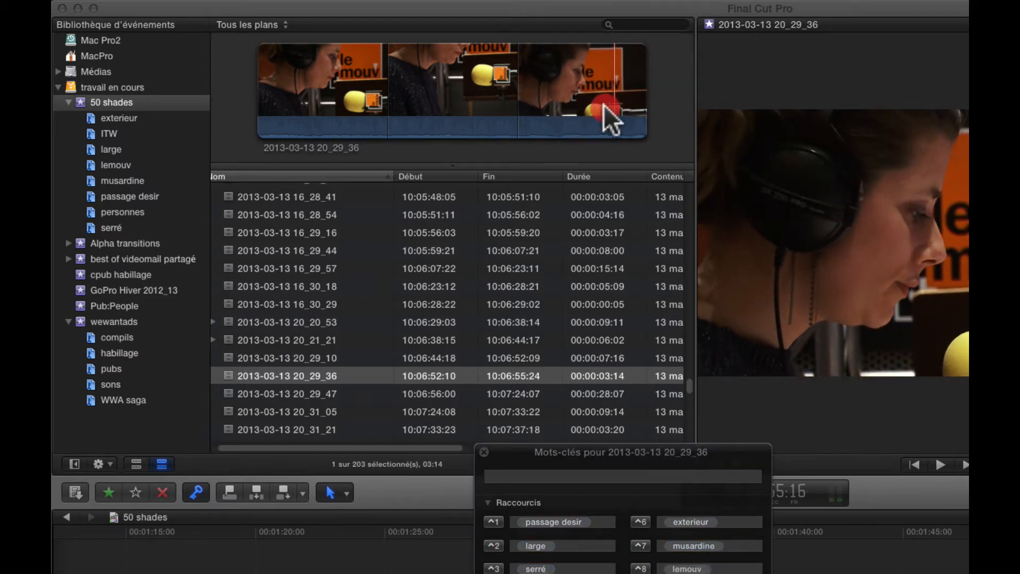
drag(611, 104, 420, 104)
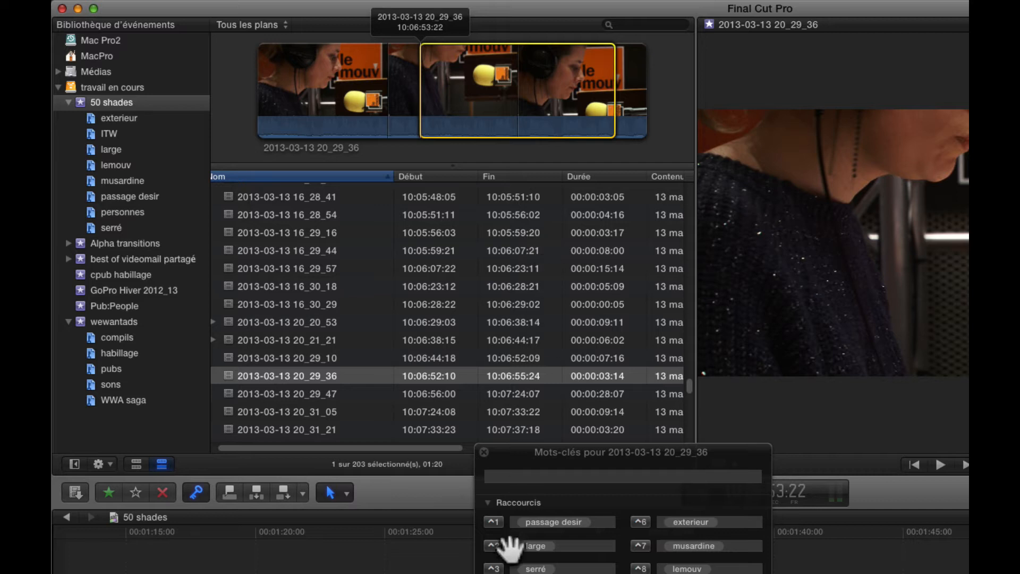
click(644, 568)
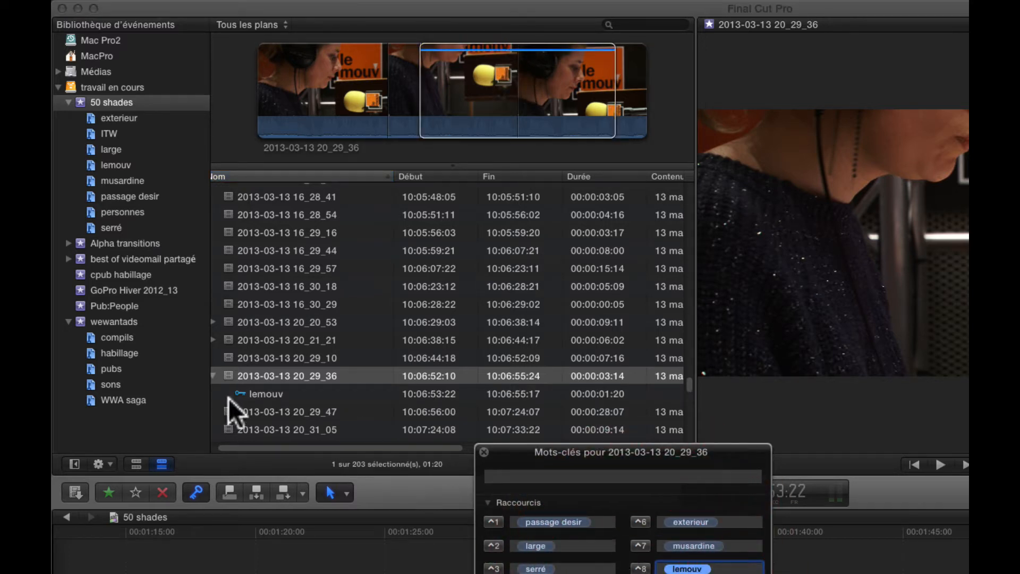
click(260, 412)
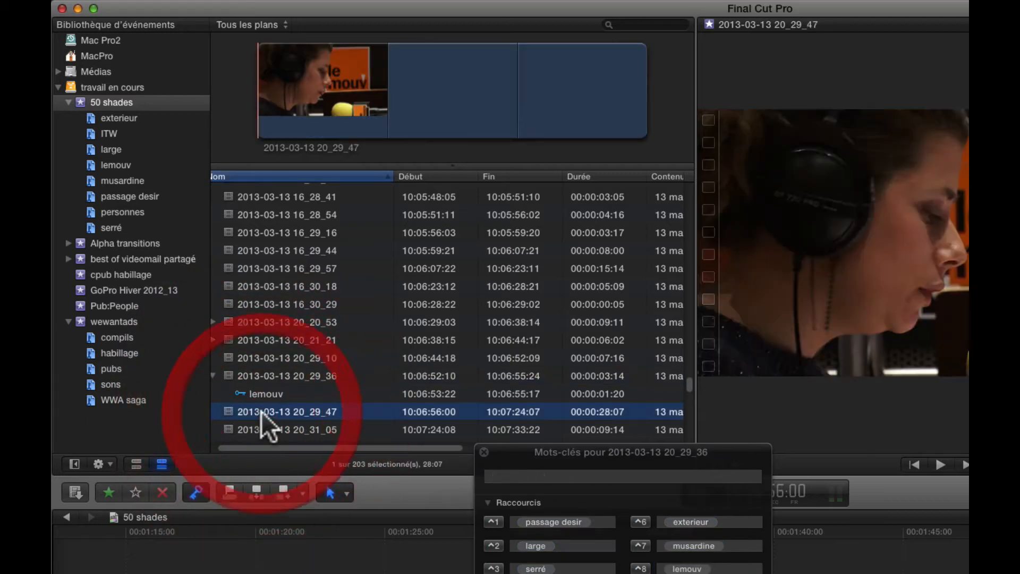
scroll(262, 411, down, 2)
scroll(261, 411, down, 3)
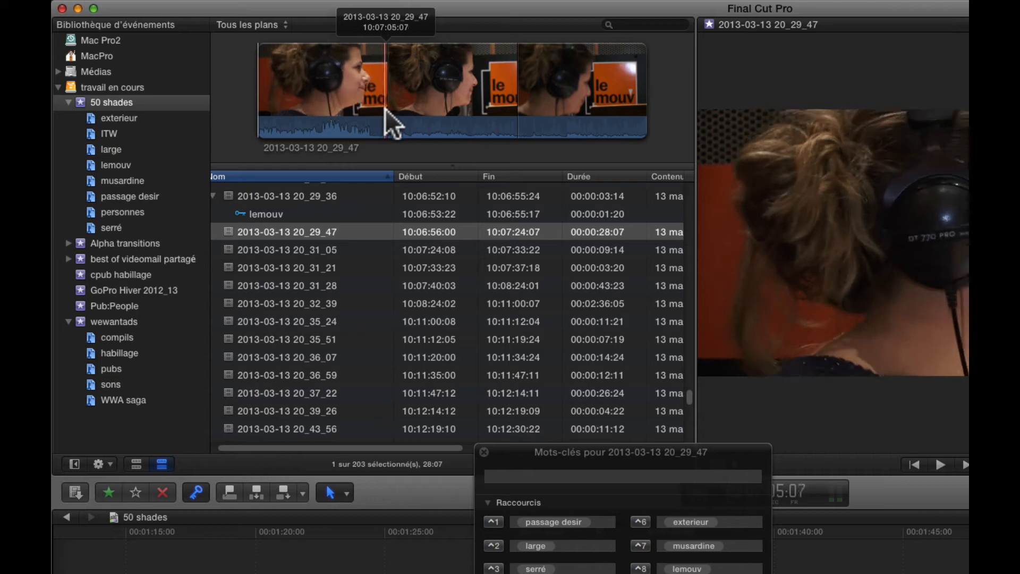
drag(386, 109, 328, 111)
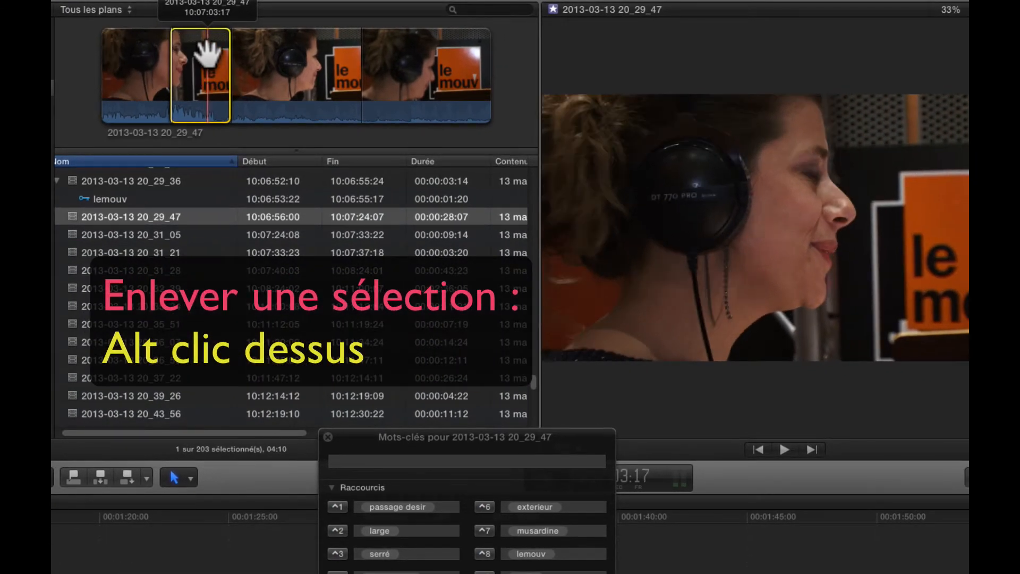
alt+click(207, 52)
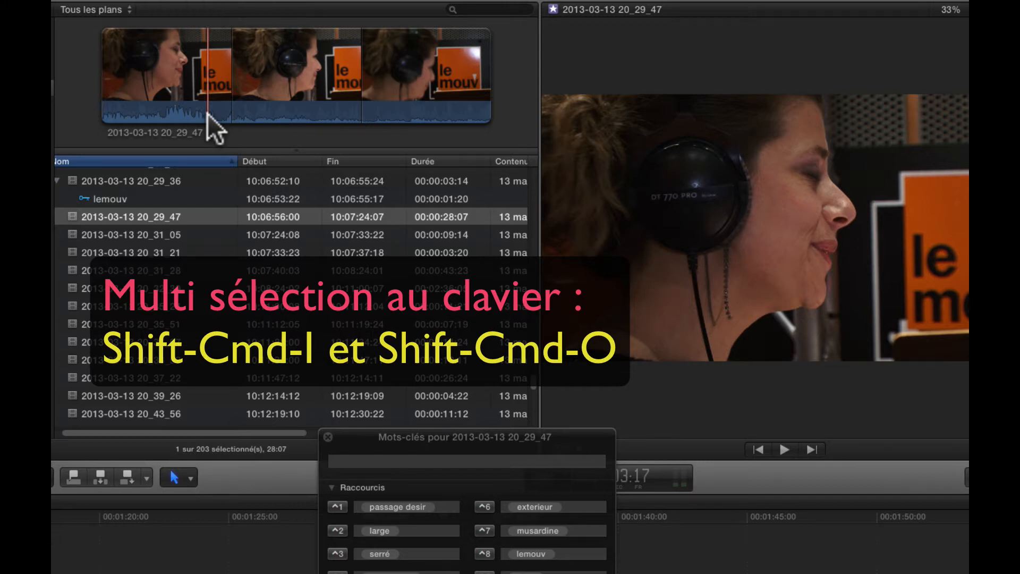
key(shift+super+i)
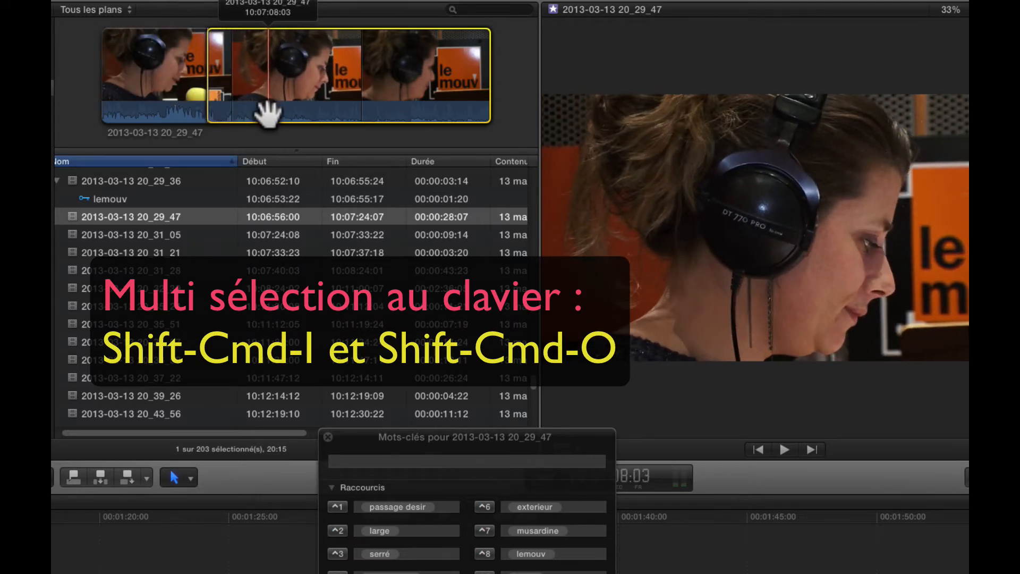
key(shift+super+o)
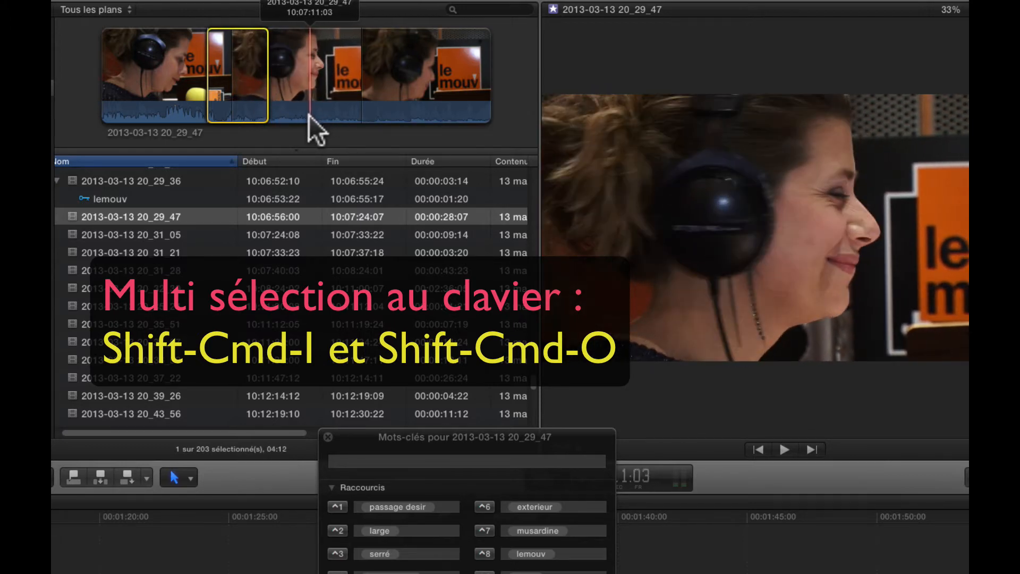
key(shift+super+i)
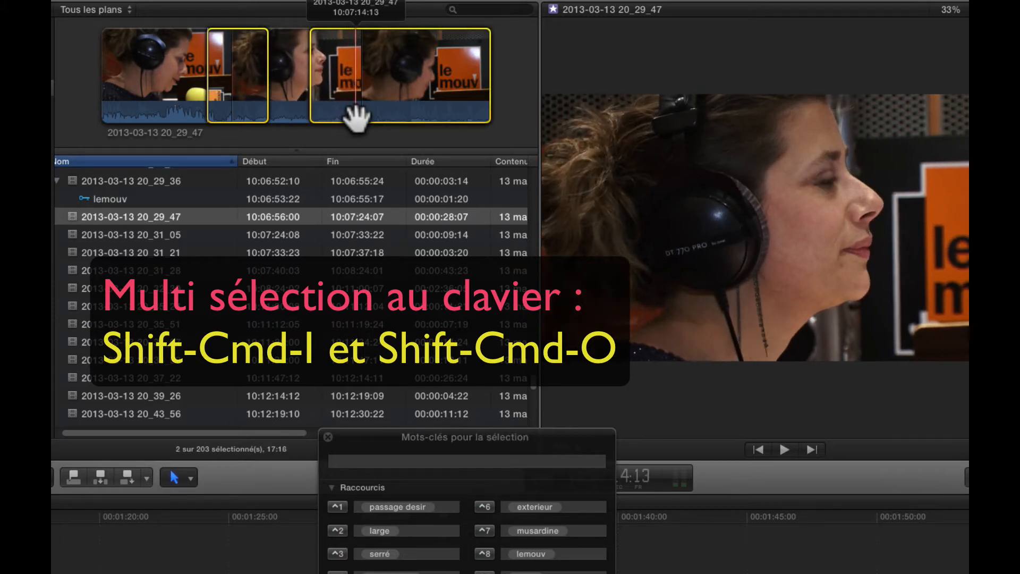
key(shift+super+o)
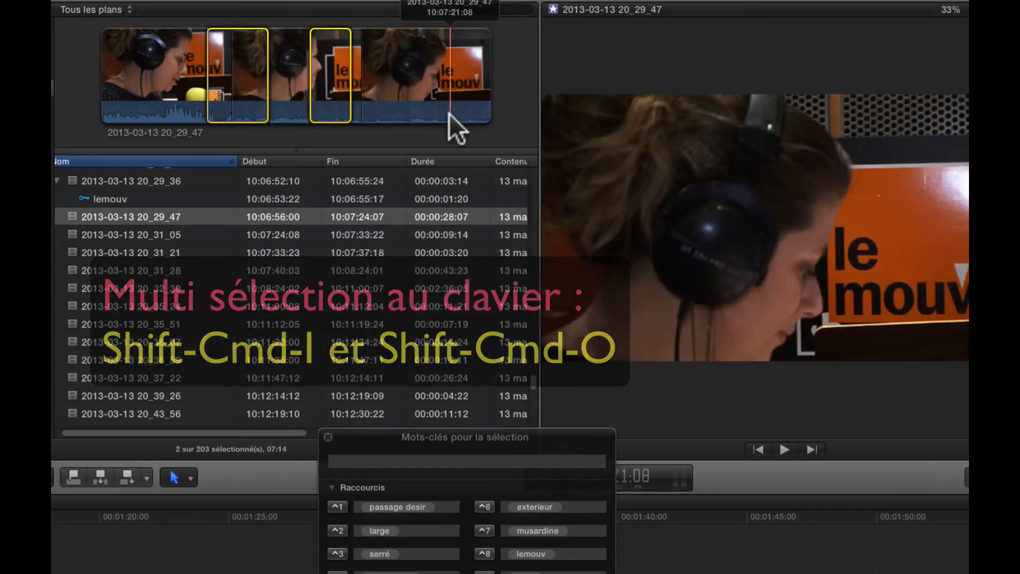
click(484, 553)
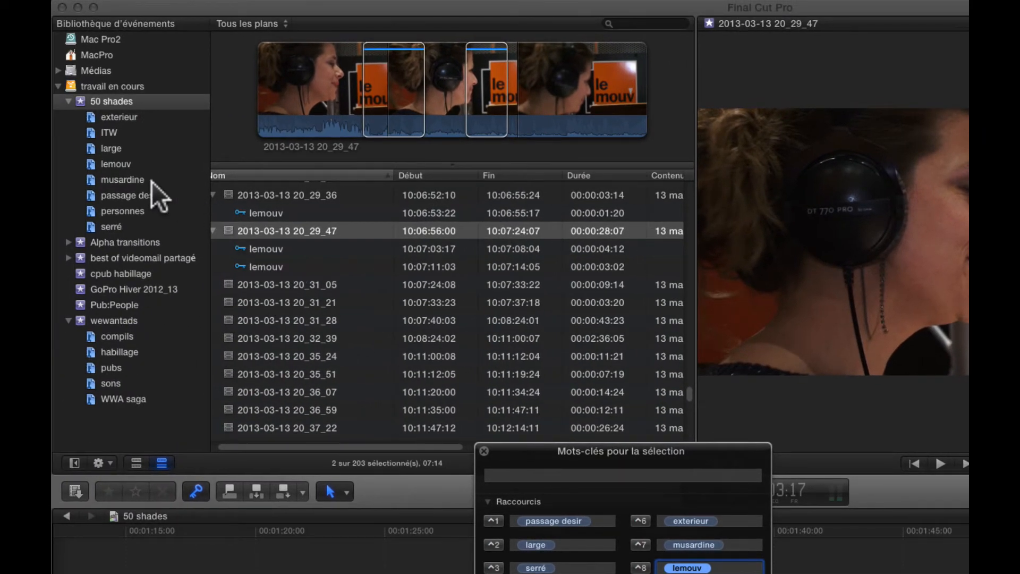
click(111, 163)
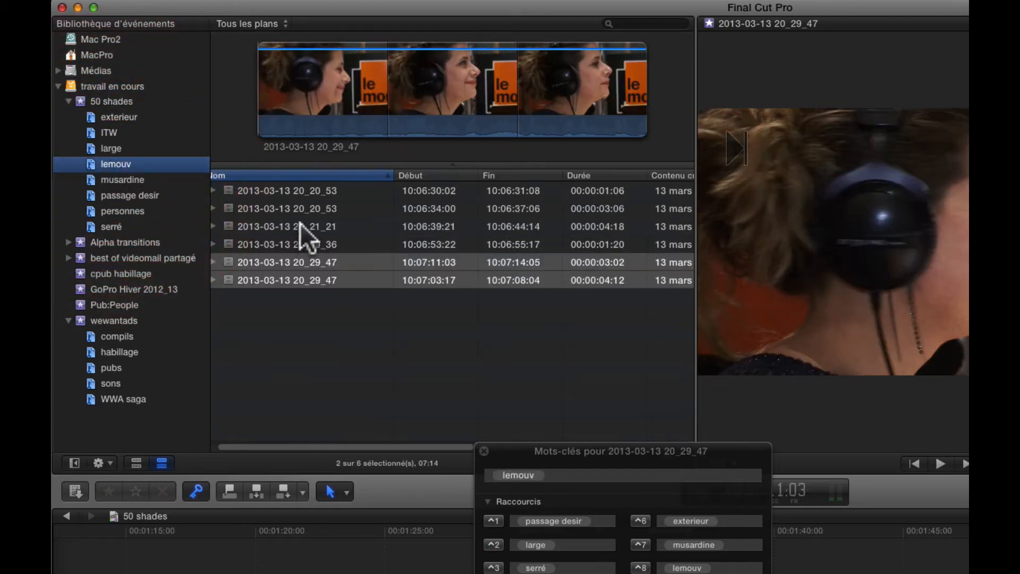
click(298, 301)
click(275, 263)
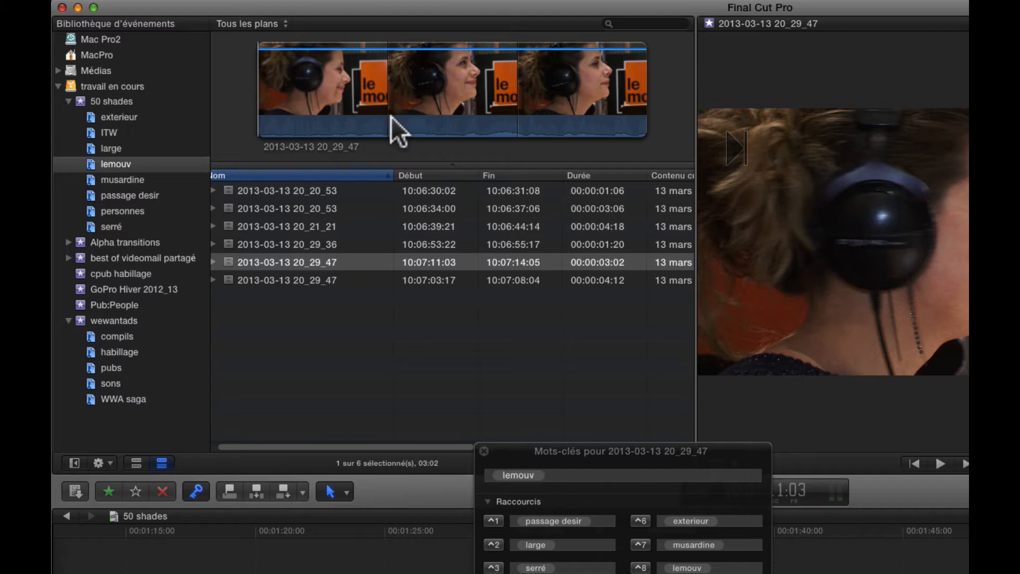
click(427, 553)
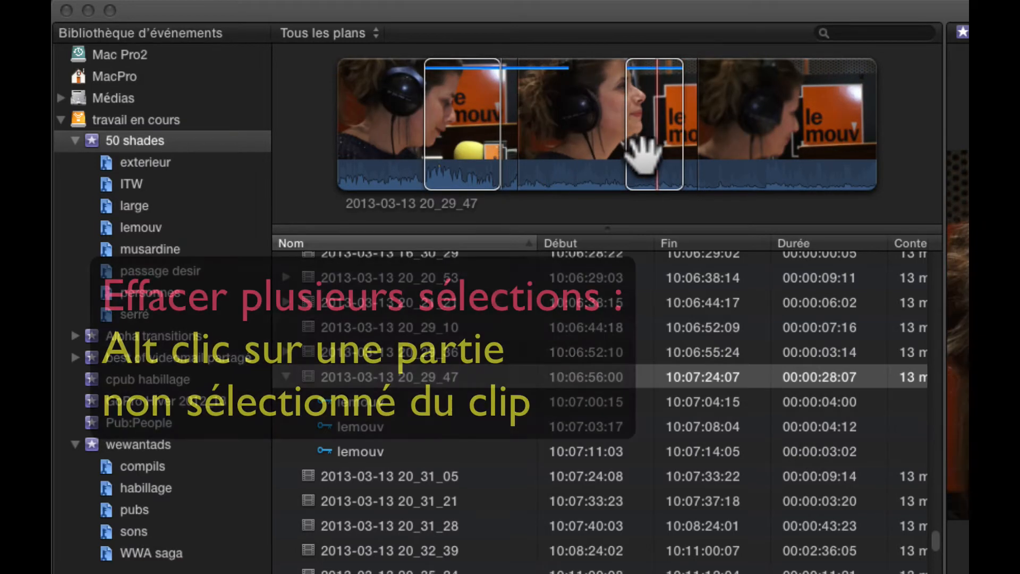
alt+click(548, 135)
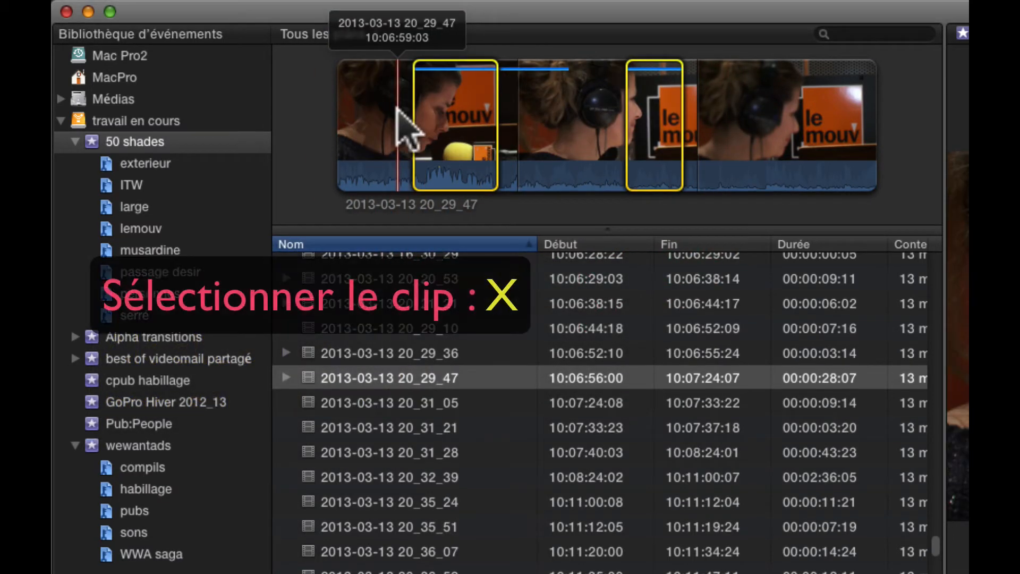
key(x)
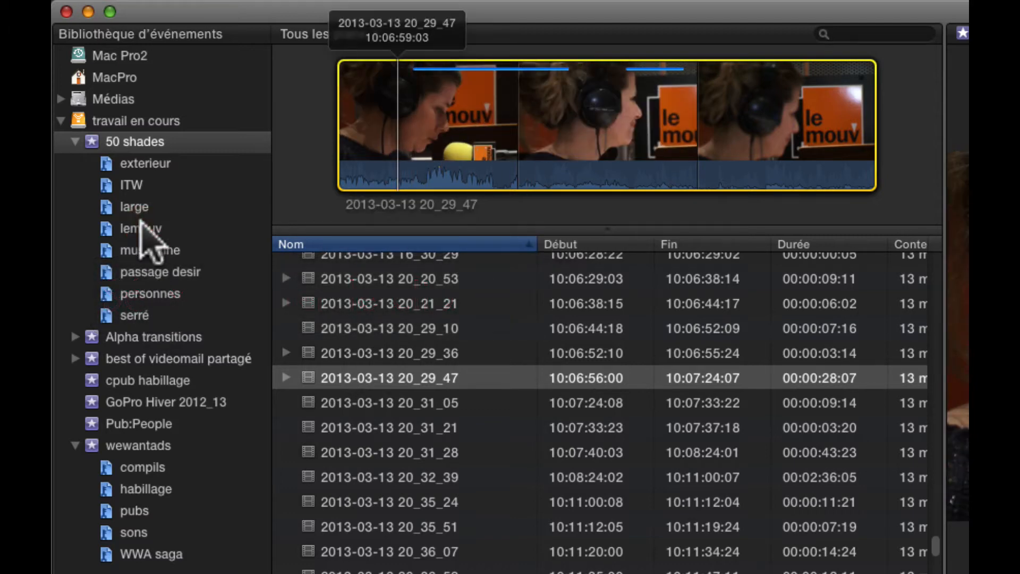
click(144, 228)
click(311, 390)
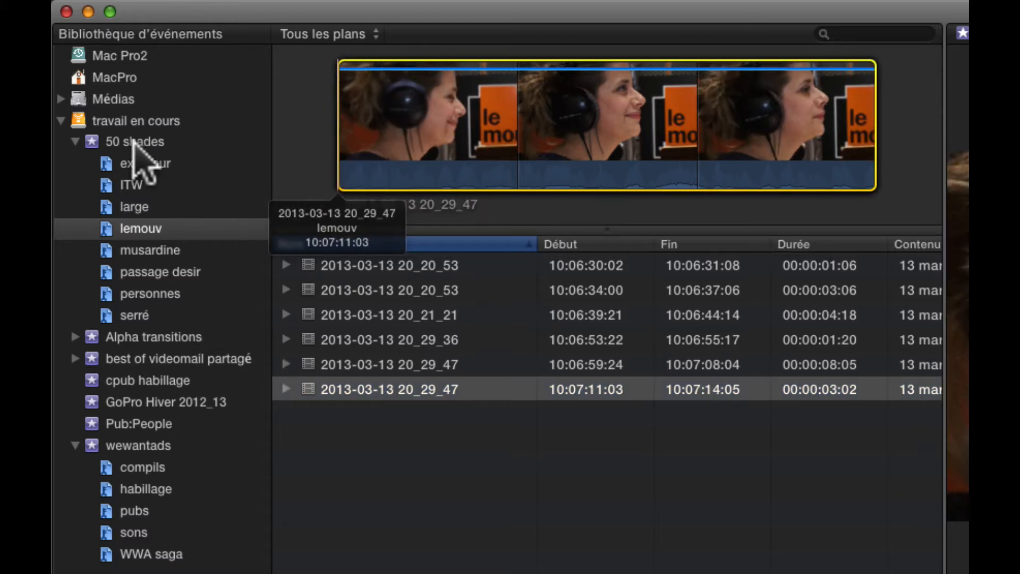
click(134, 141)
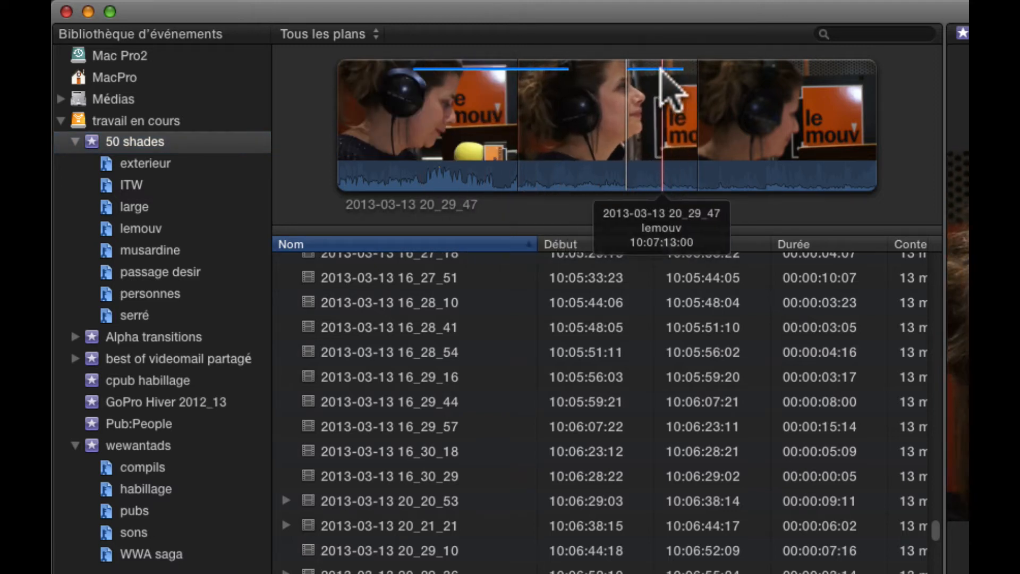
click(659, 70)
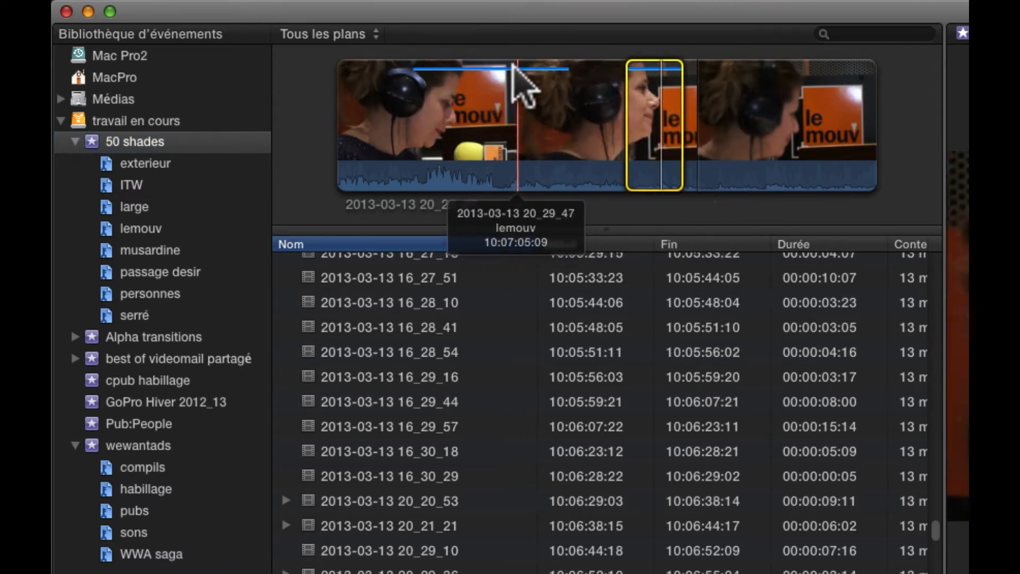
click(511, 68)
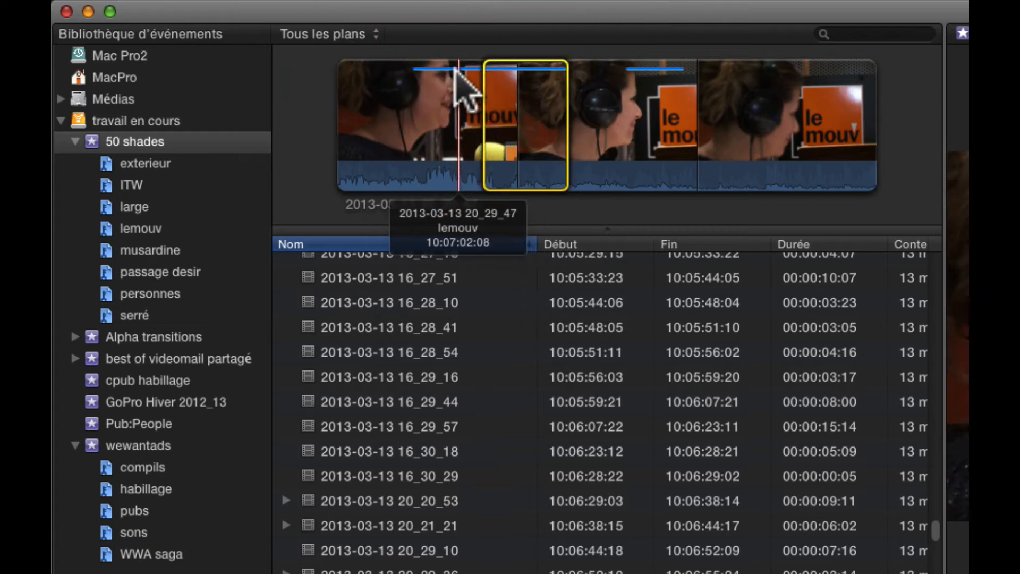
click(454, 67)
click(432, 68)
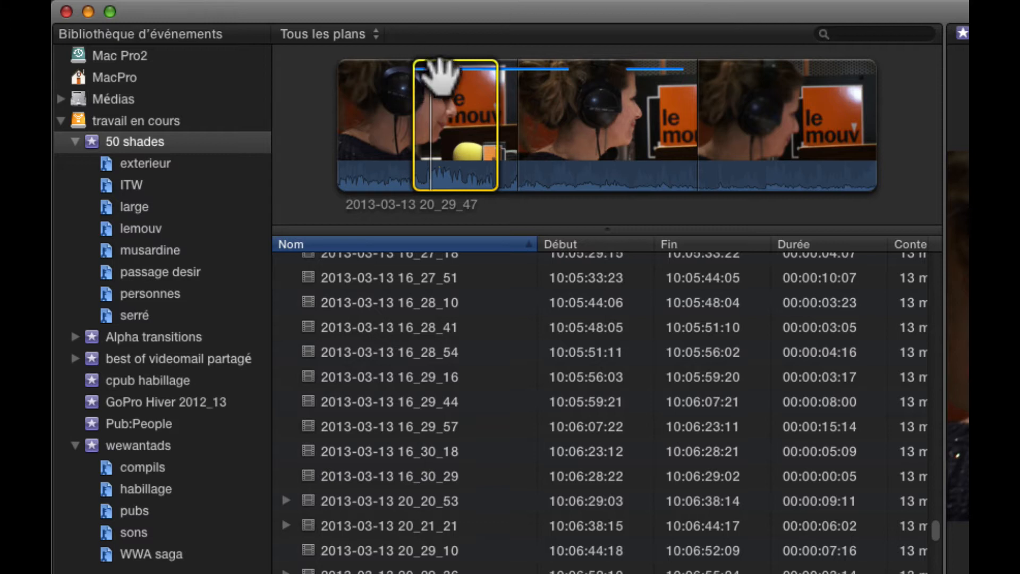
click(535, 63)
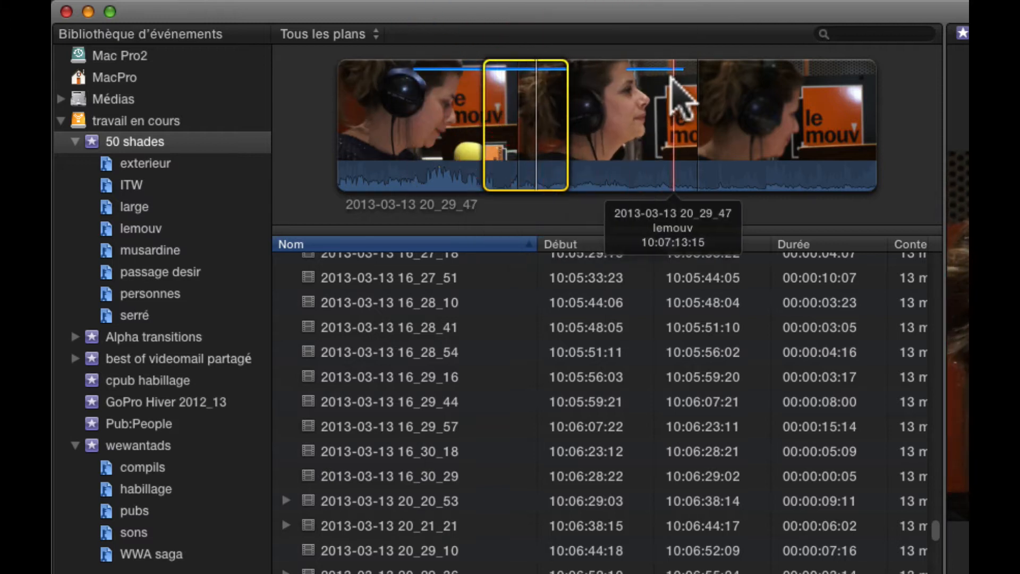
click(663, 68)
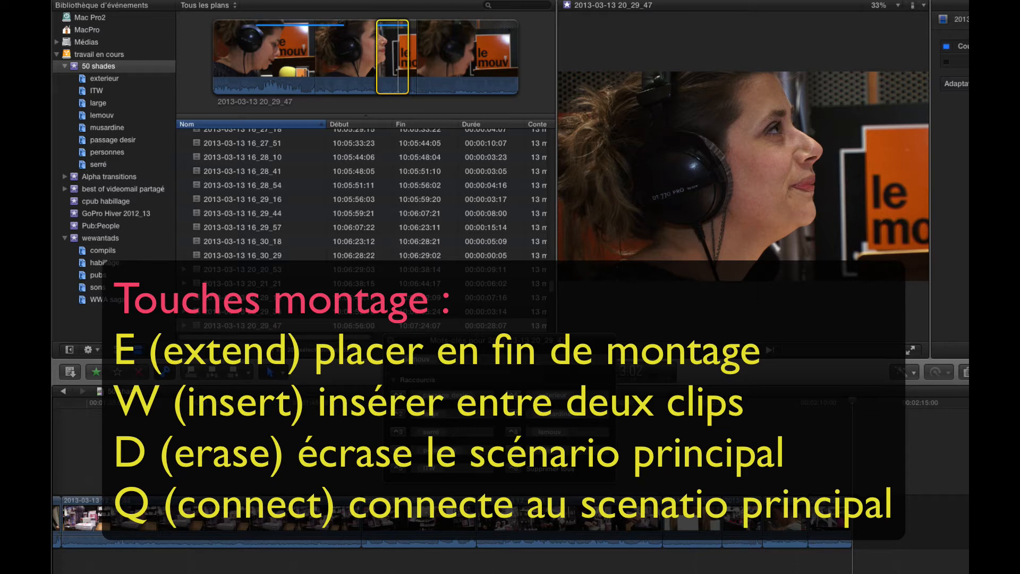
click(760, 484)
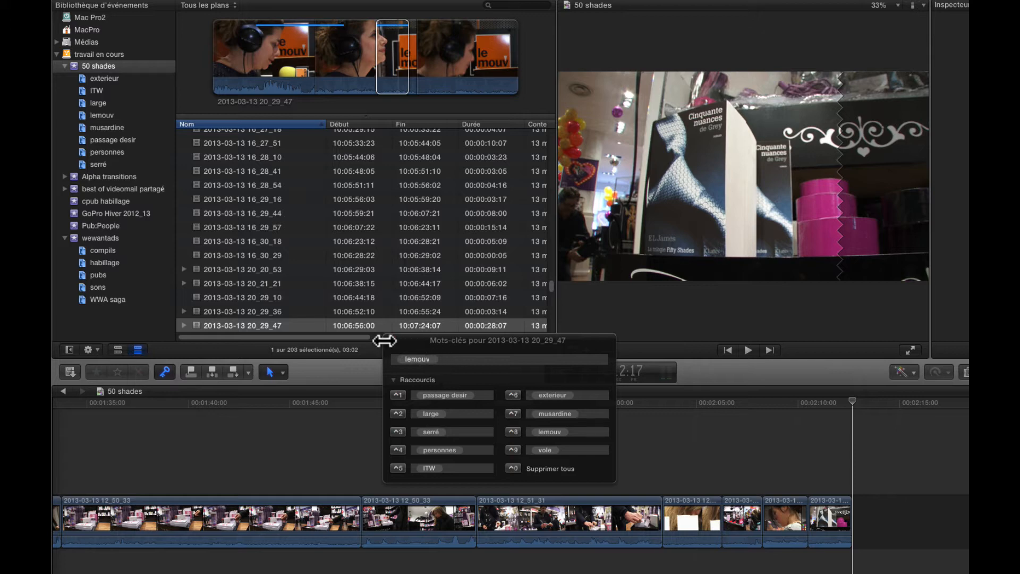
click(391, 341)
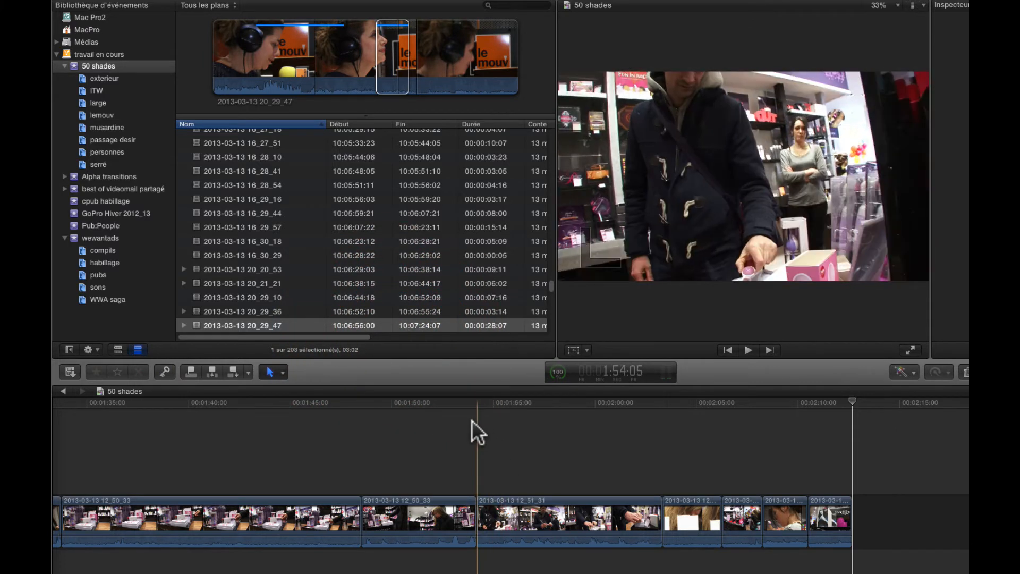
click(475, 417)
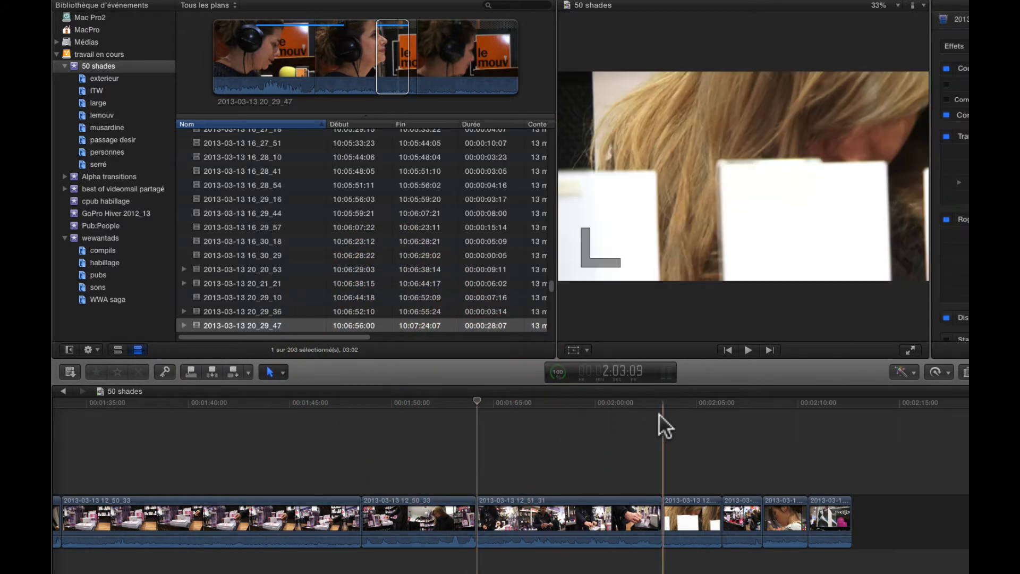
click(392, 51)
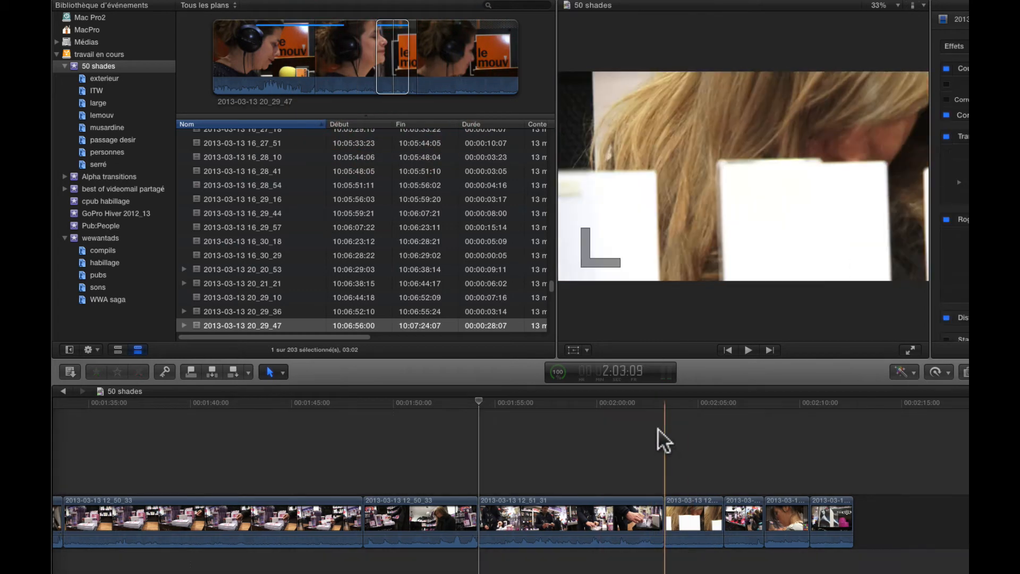
scroll(658, 428, left, 1)
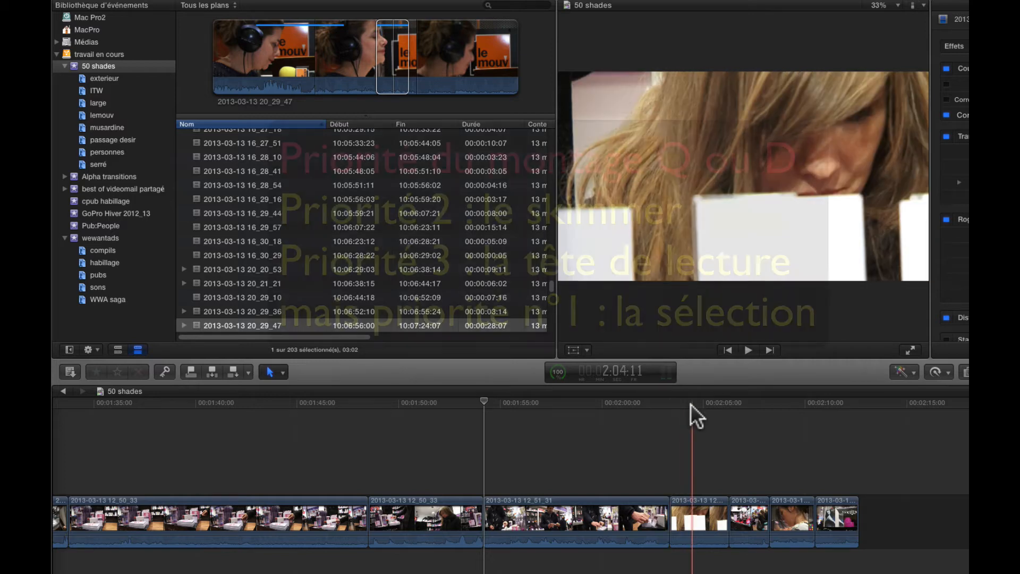
key(q)
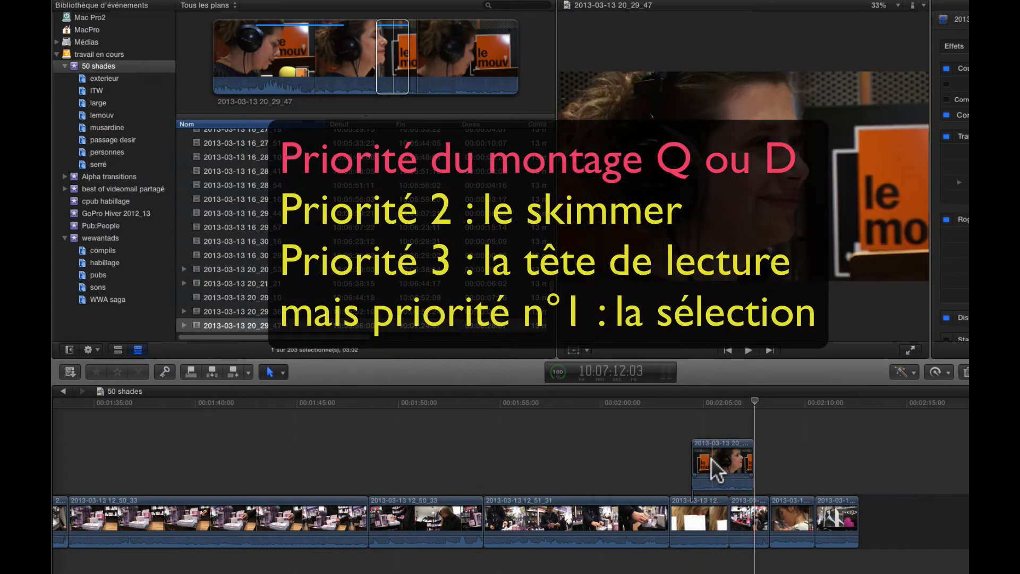
click(369, 412)
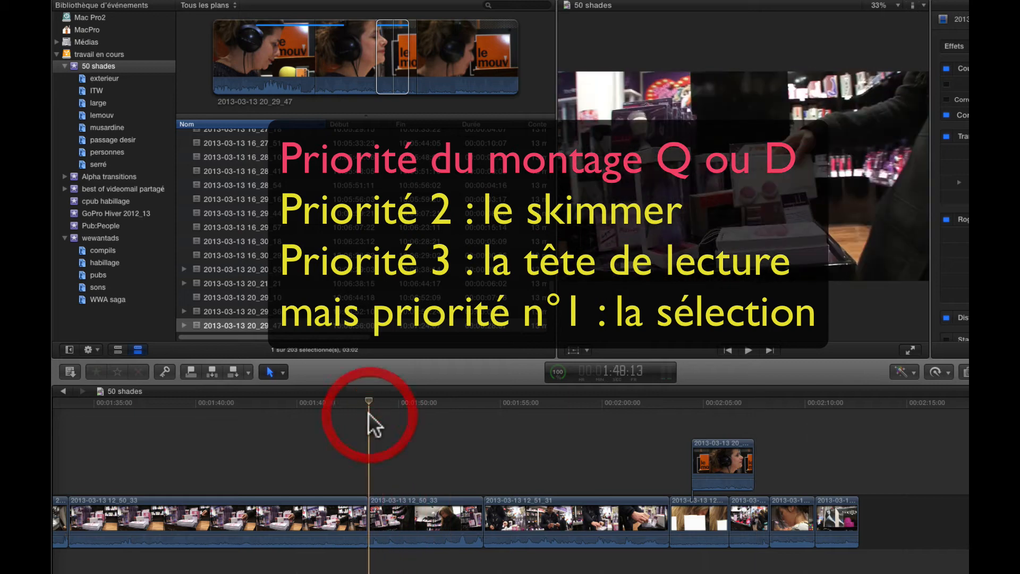
click(697, 448)
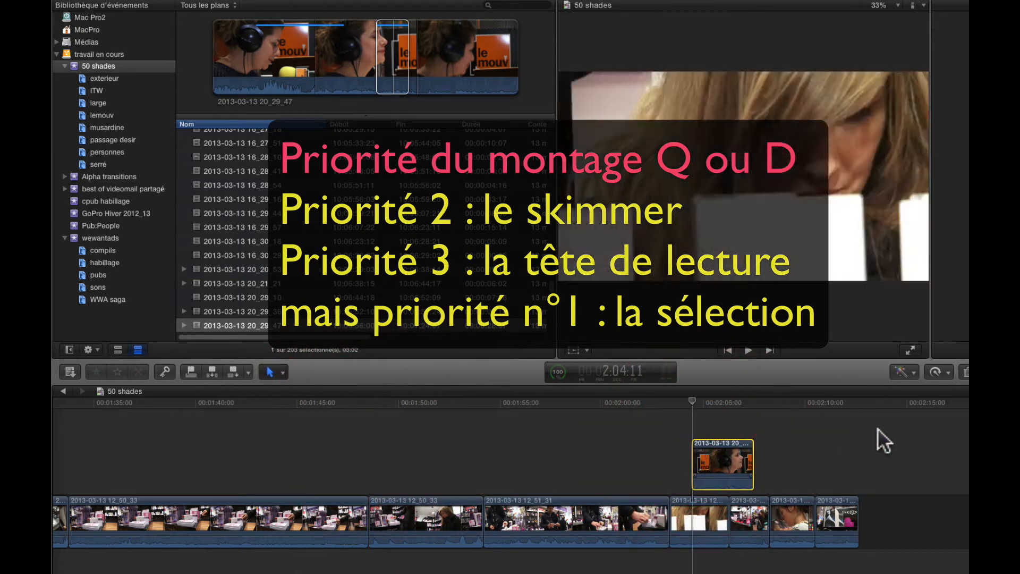
key(Delete)
Connect the selected browser range to the storyline at the playhead position 1:53:10, and undo that edit.
click(435, 407)
click(467, 407)
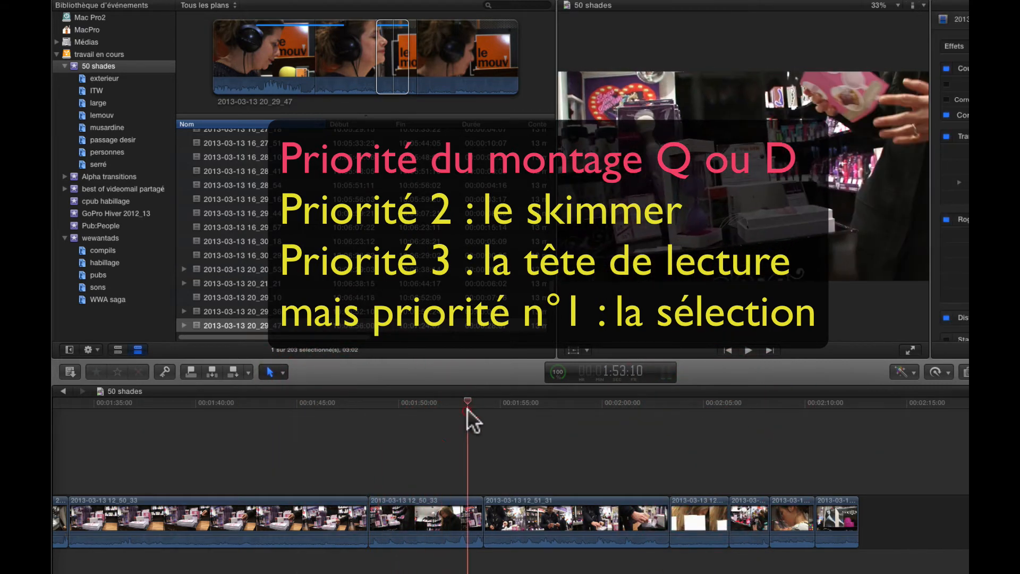
key(q)
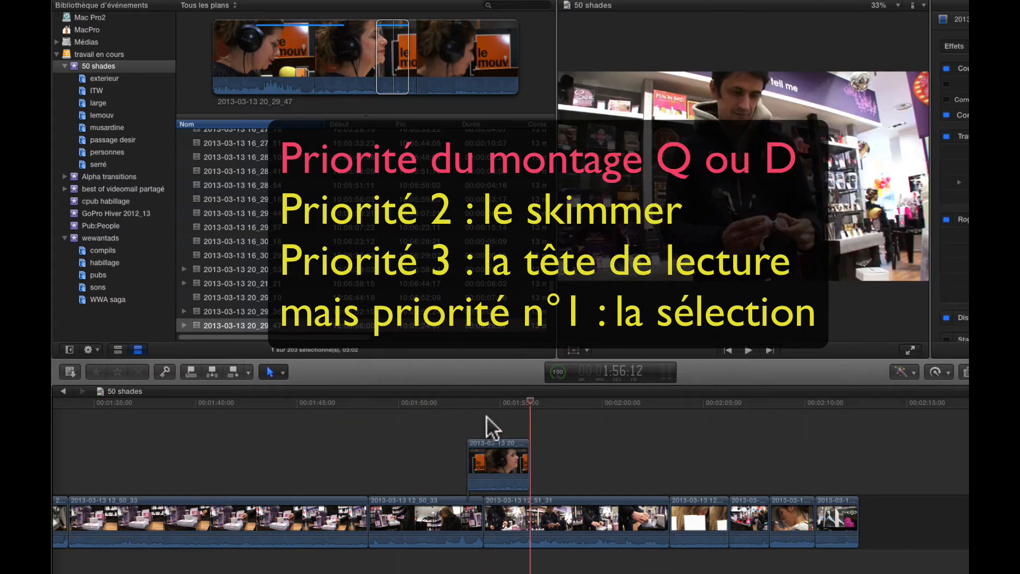
key(super+z)
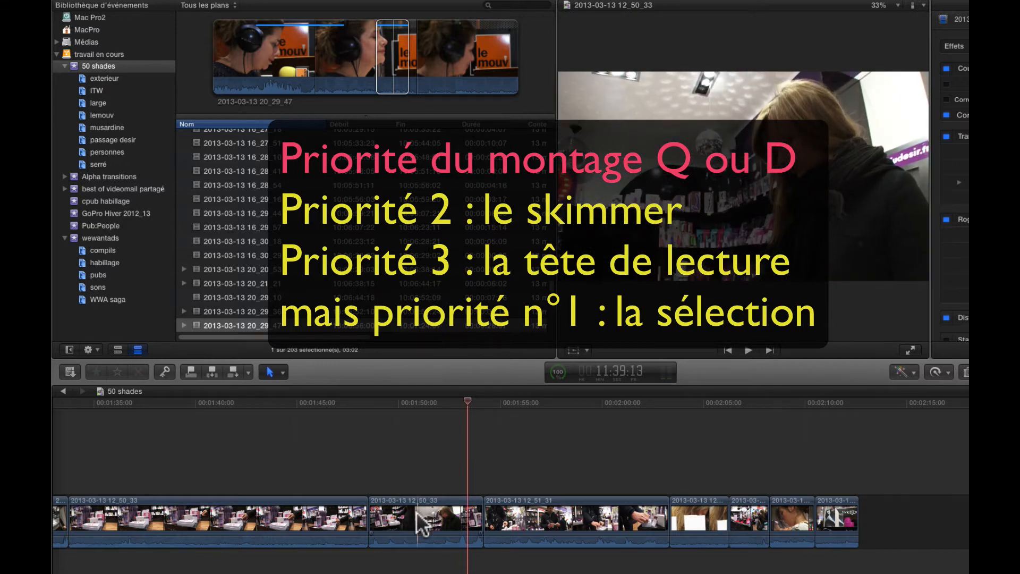
key(r)
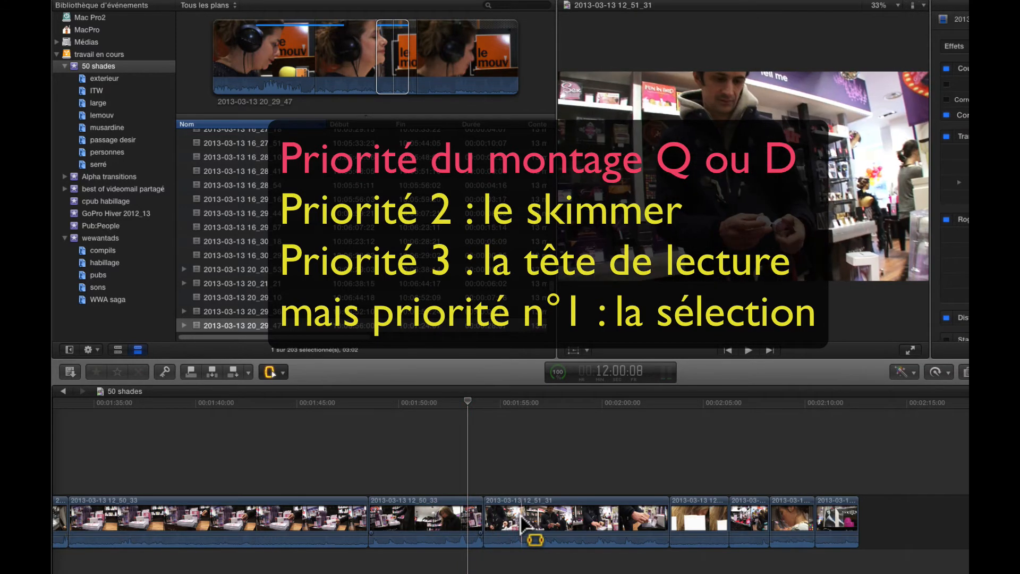
drag(522, 518, 640, 524)
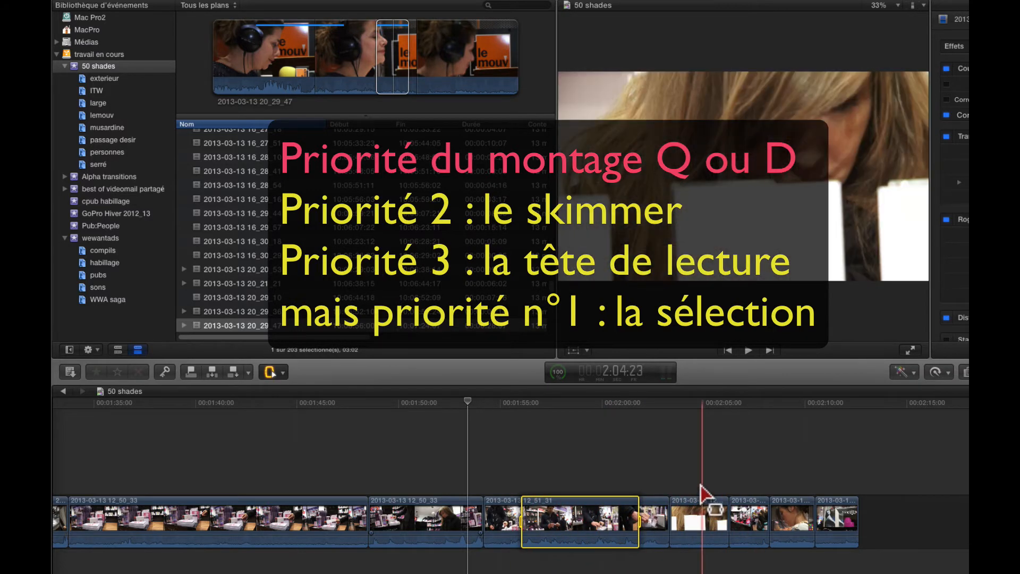
key(q)
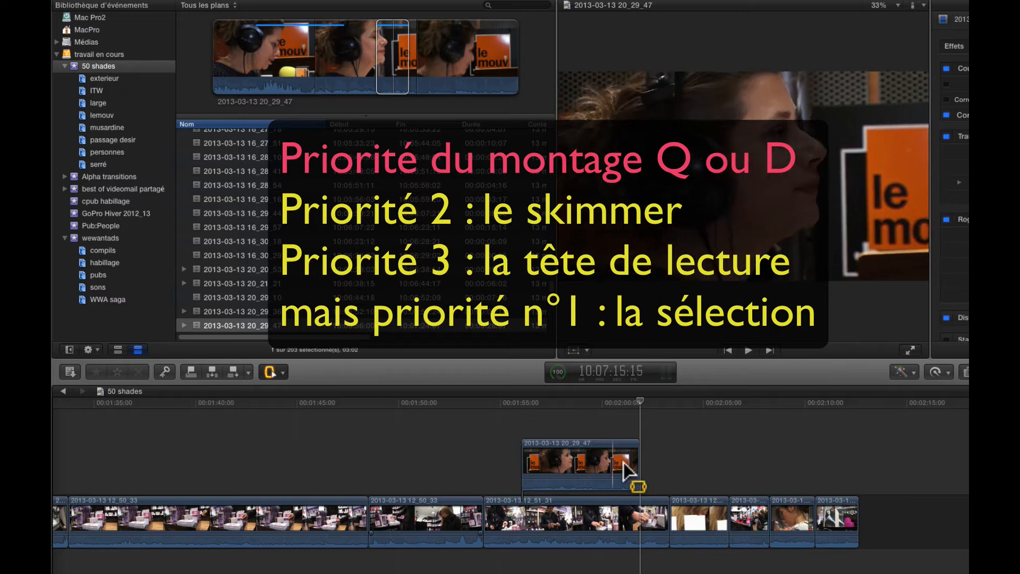
click(585, 462)
key(Delete)
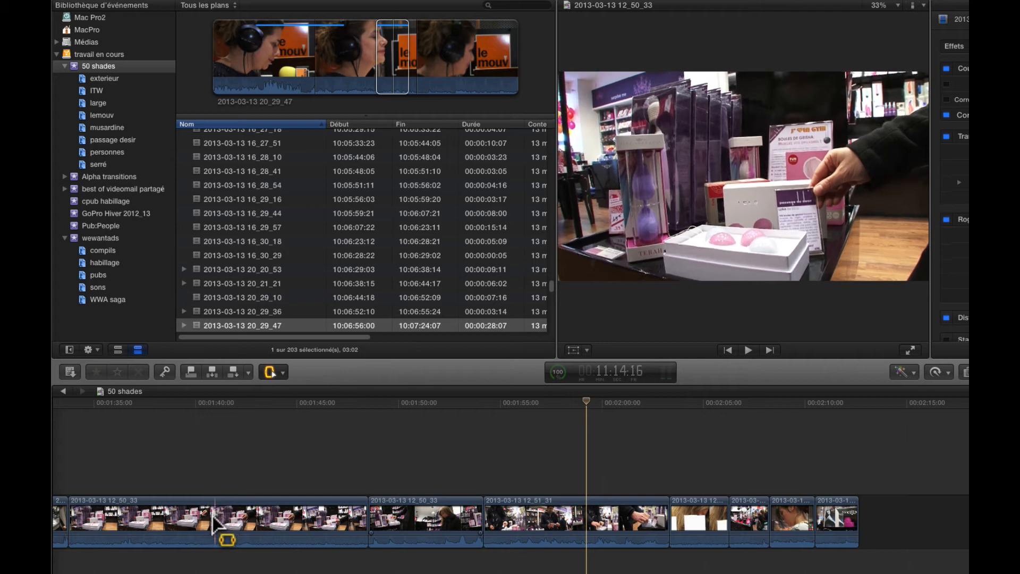
drag(210, 517, 267, 518)
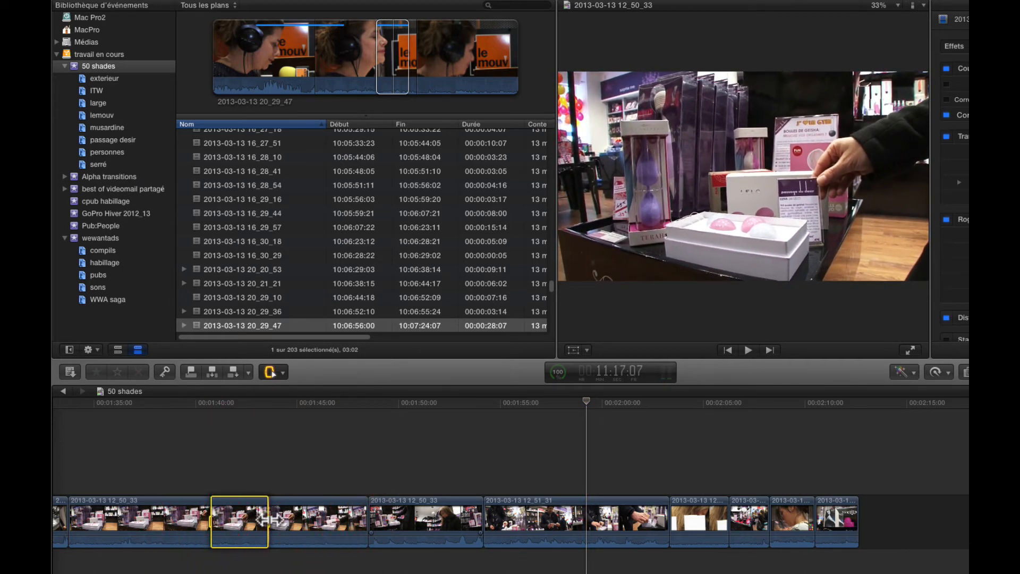
key(q)
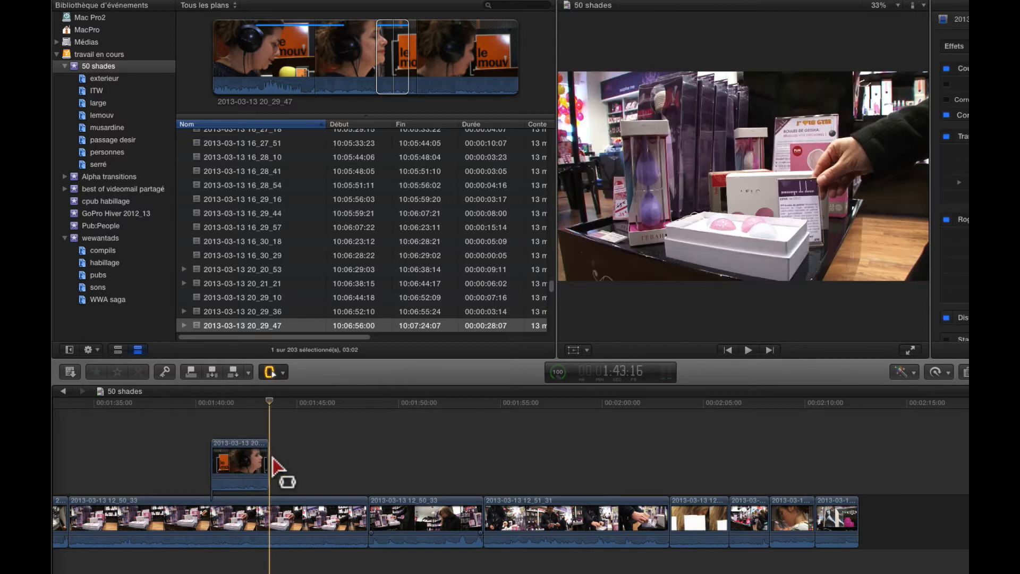
click(256, 469)
key(super+z)
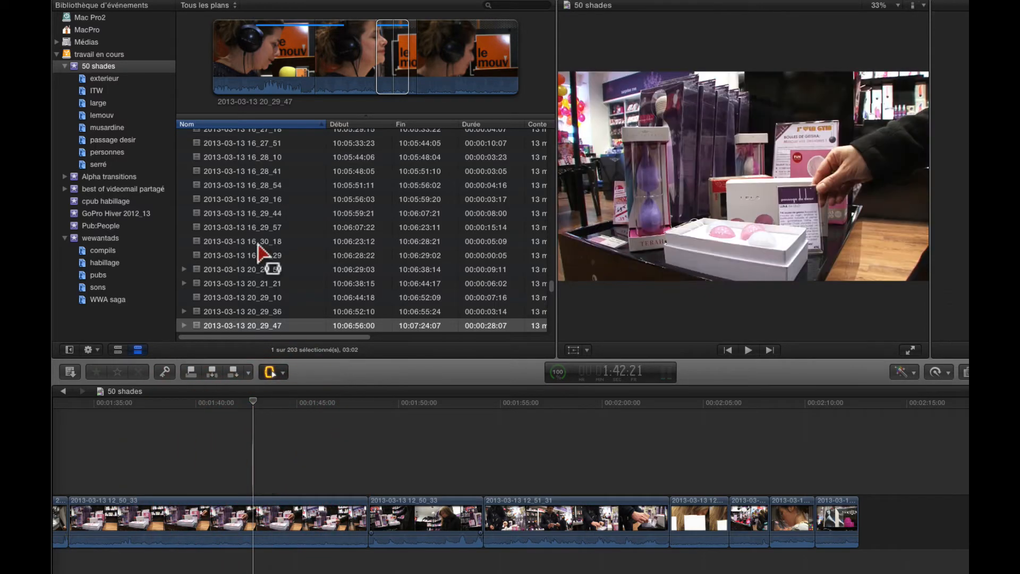
click(394, 35)
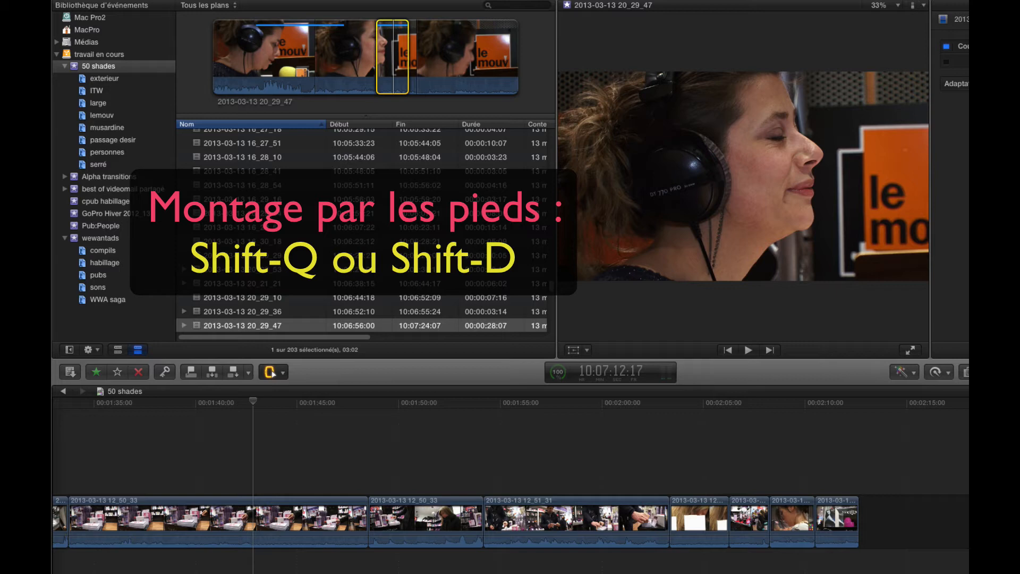
key(super+2)
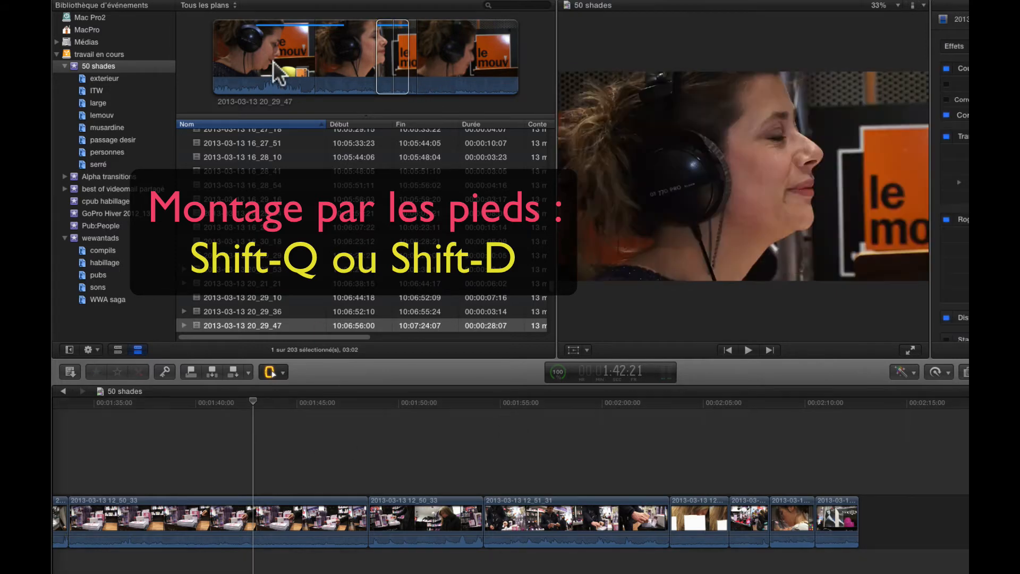
key(super+1)
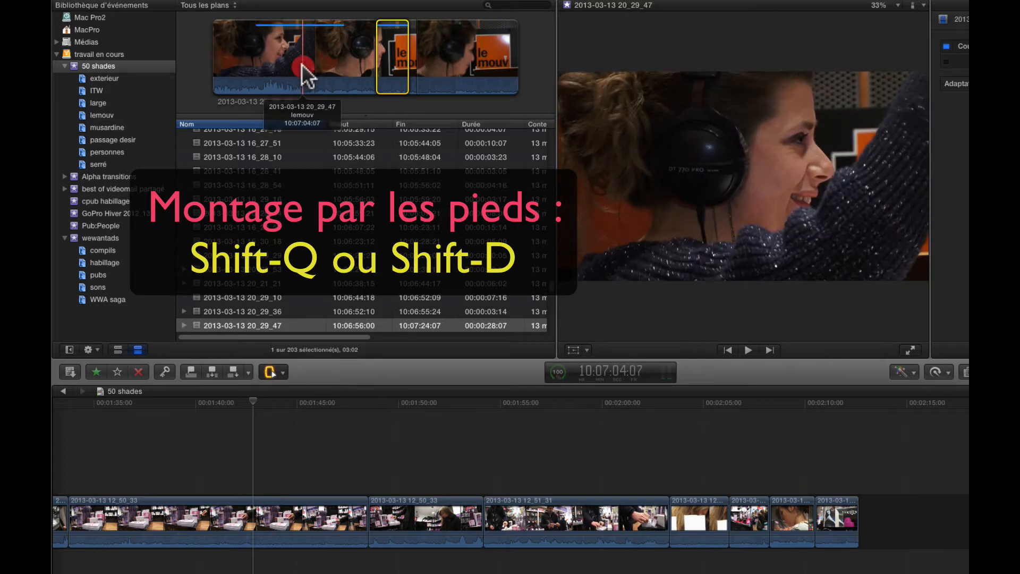
drag(302, 64, 237, 66)
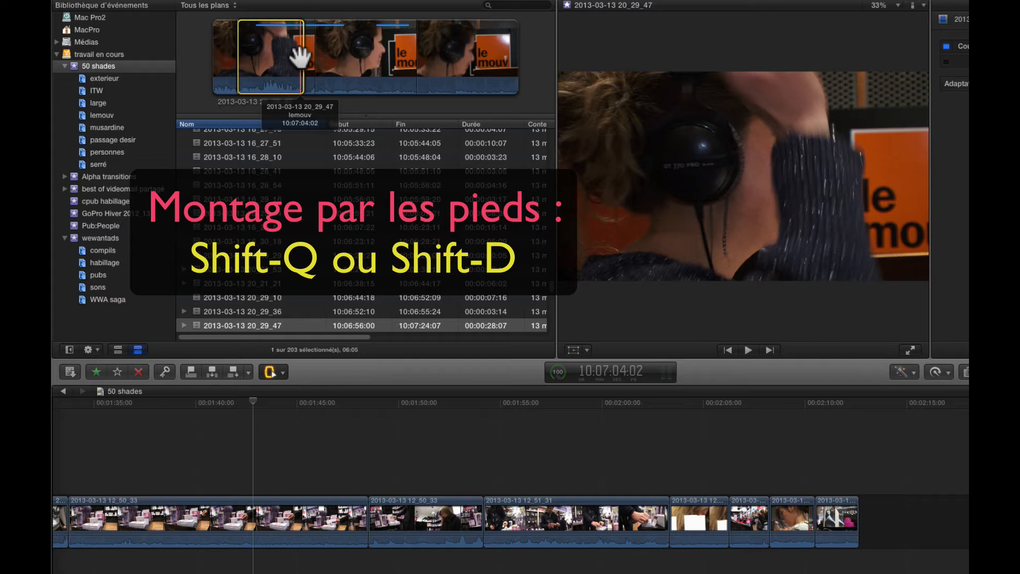
click(253, 408)
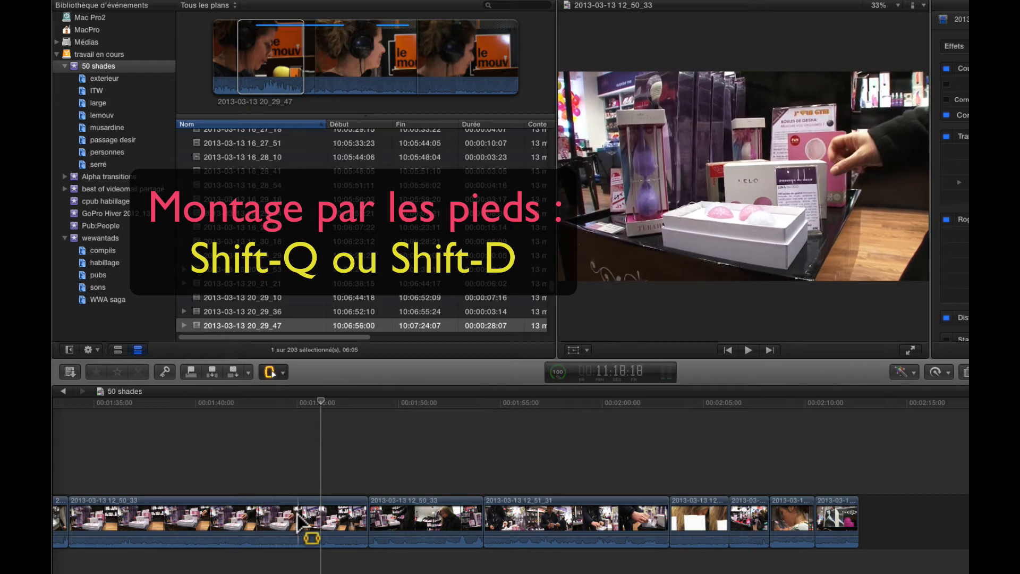
drag(248, 524, 303, 515)
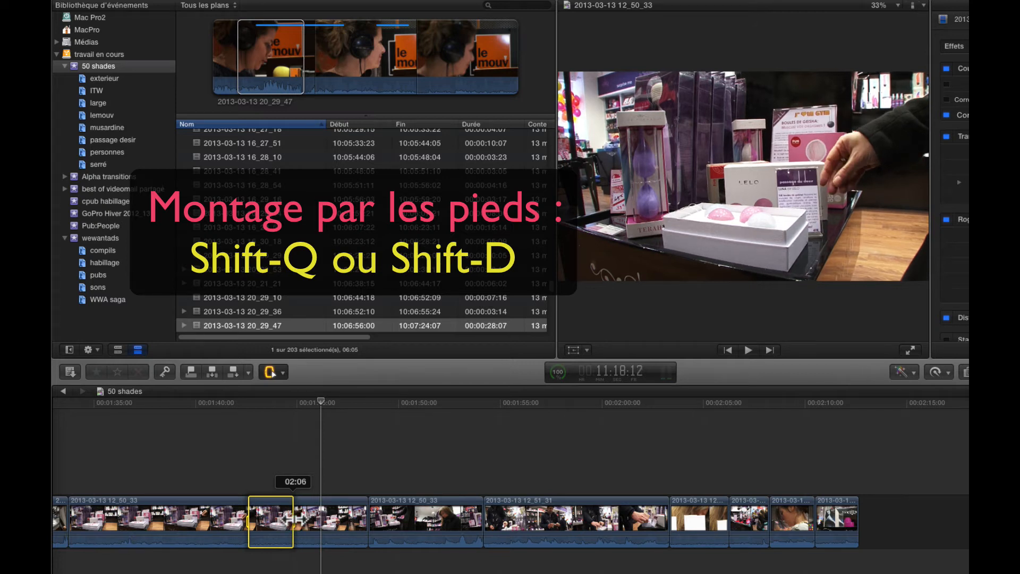
drag(292, 518, 291, 519)
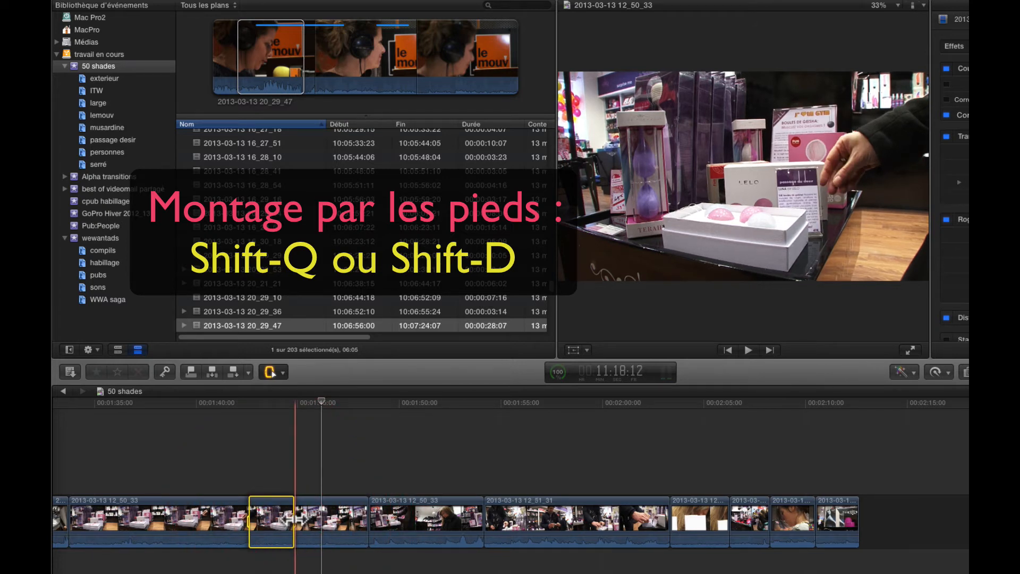
key(shift+q)
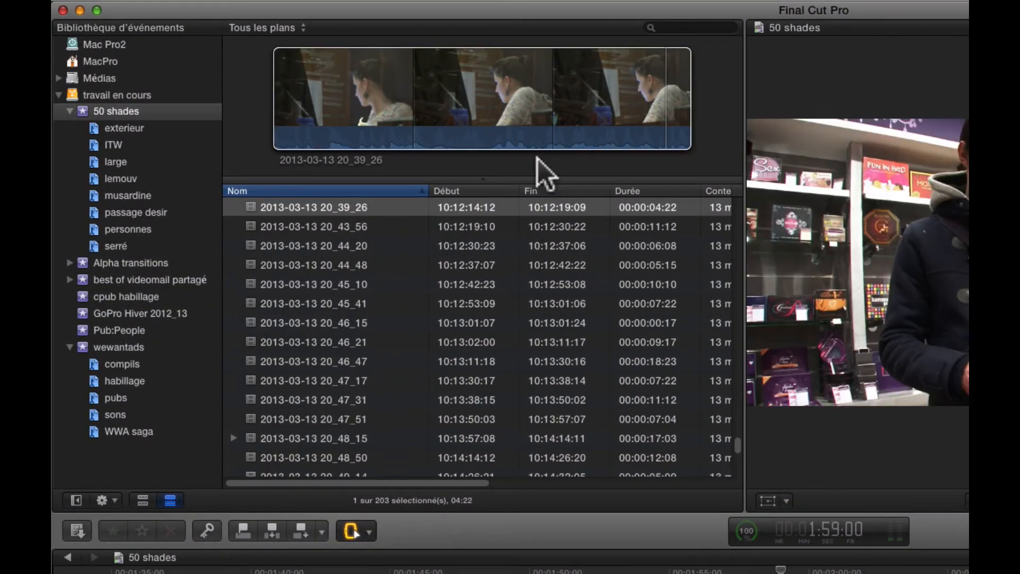
click(311, 264)
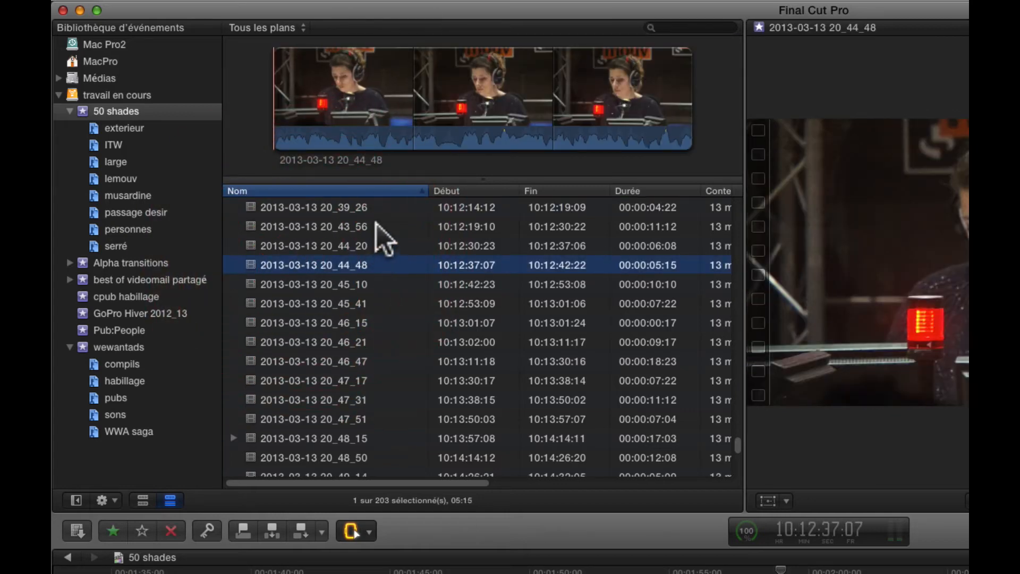
click(292, 222)
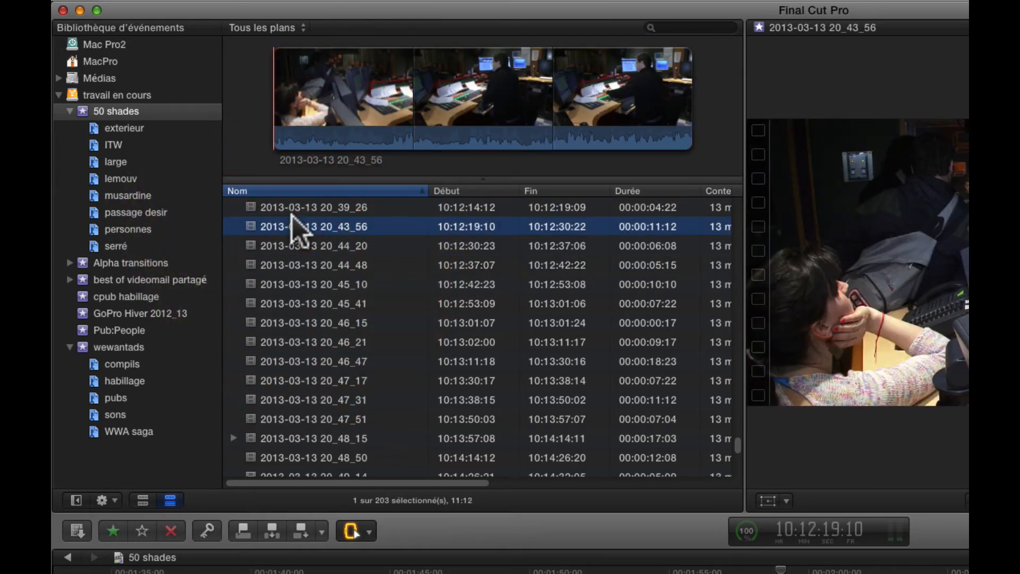
key(Up)
click(351, 112)
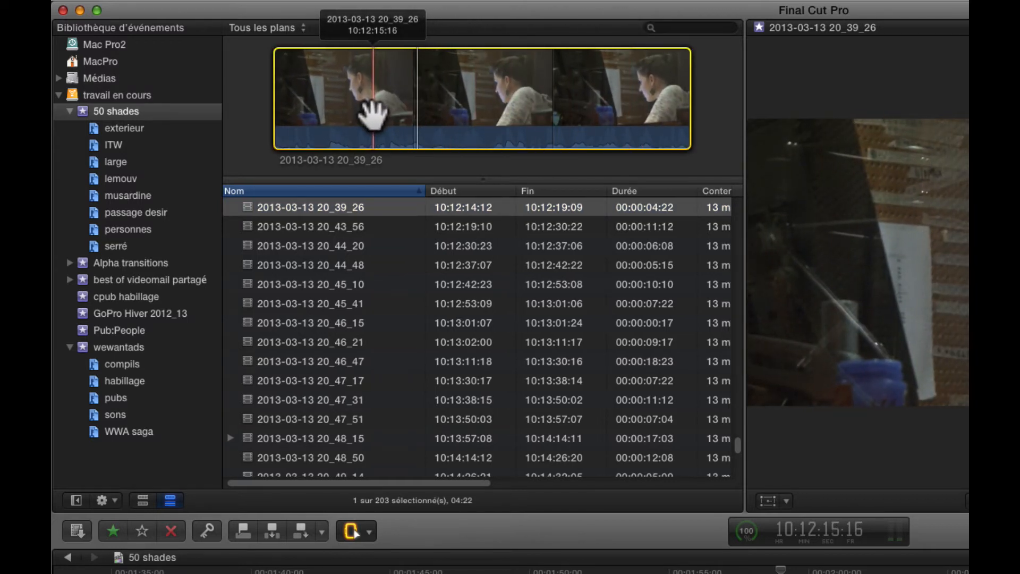
right_click(272, 208)
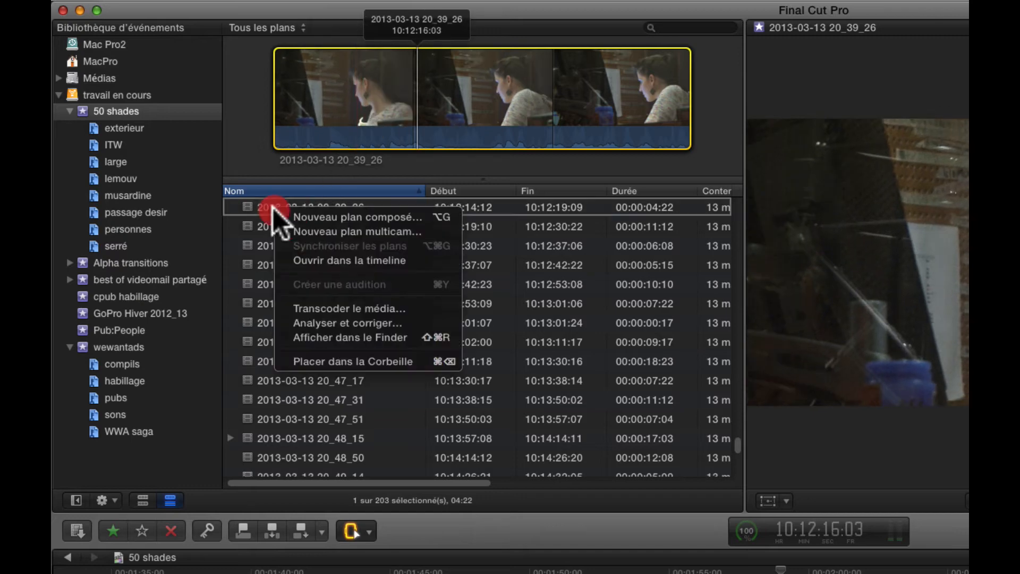
click(349, 262)
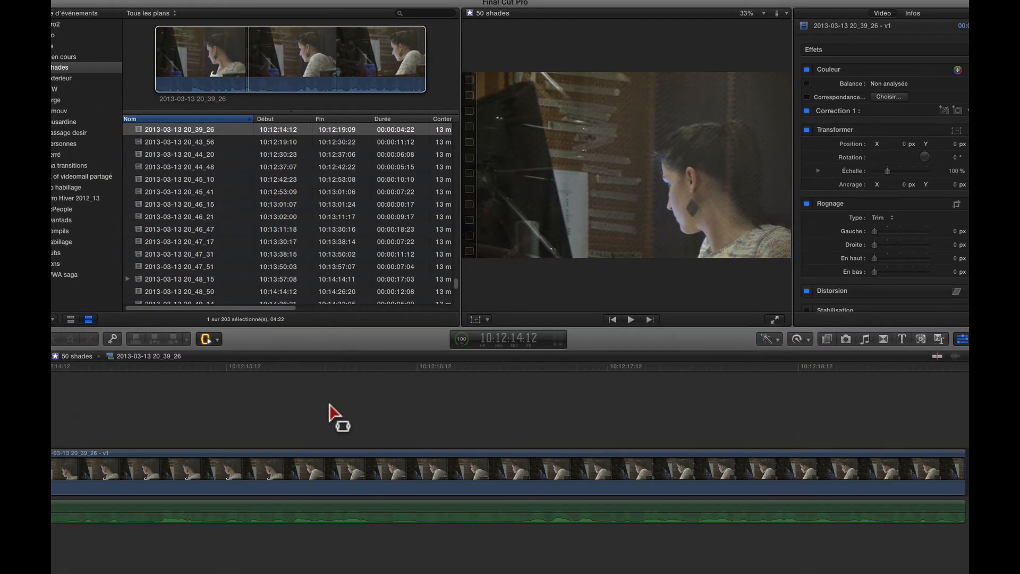
click(348, 396)
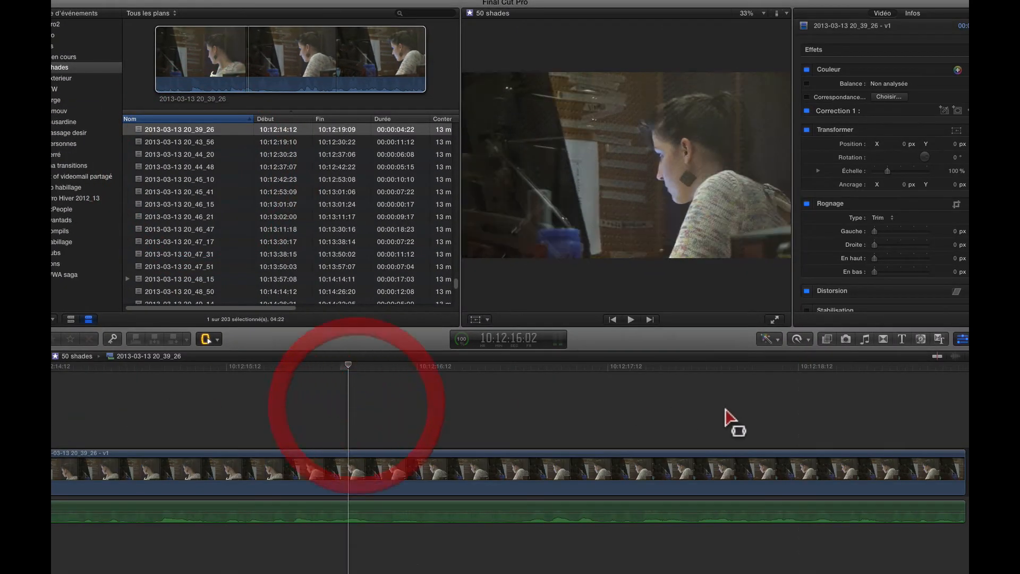
click(471, 473)
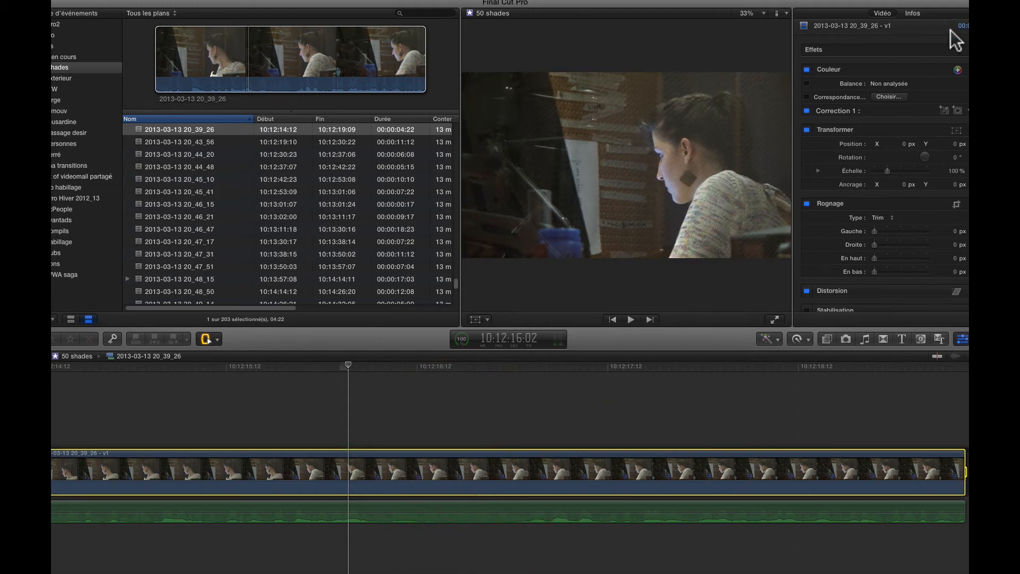
click(828, 339)
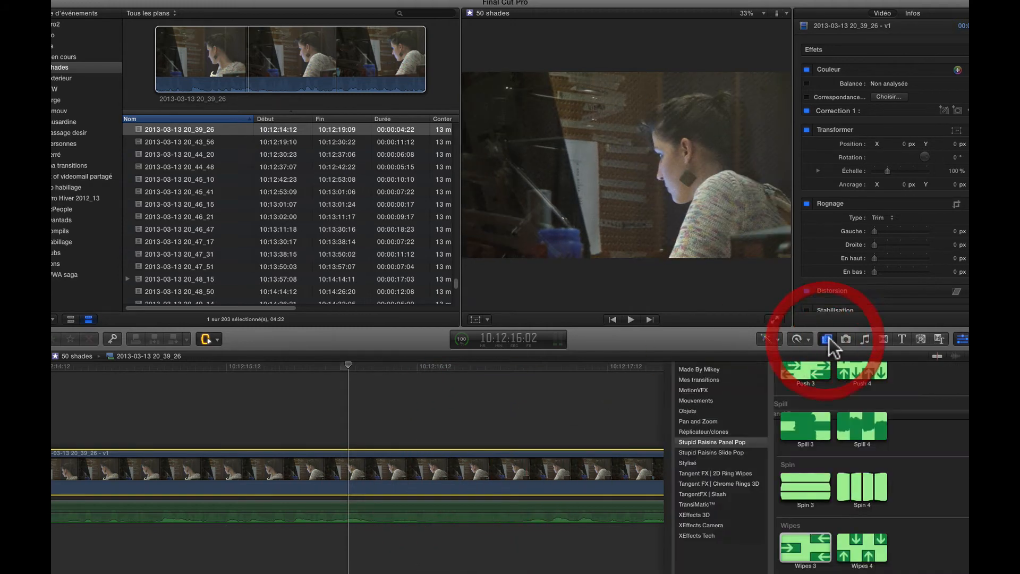
click(694, 405)
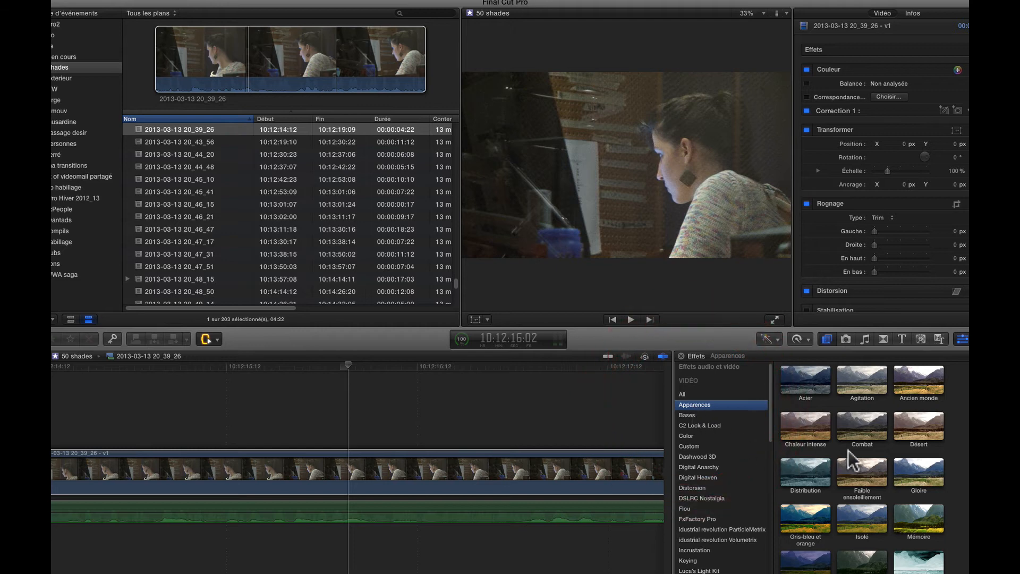
click(809, 476)
double_click(809, 475)
double_click(807, 475)
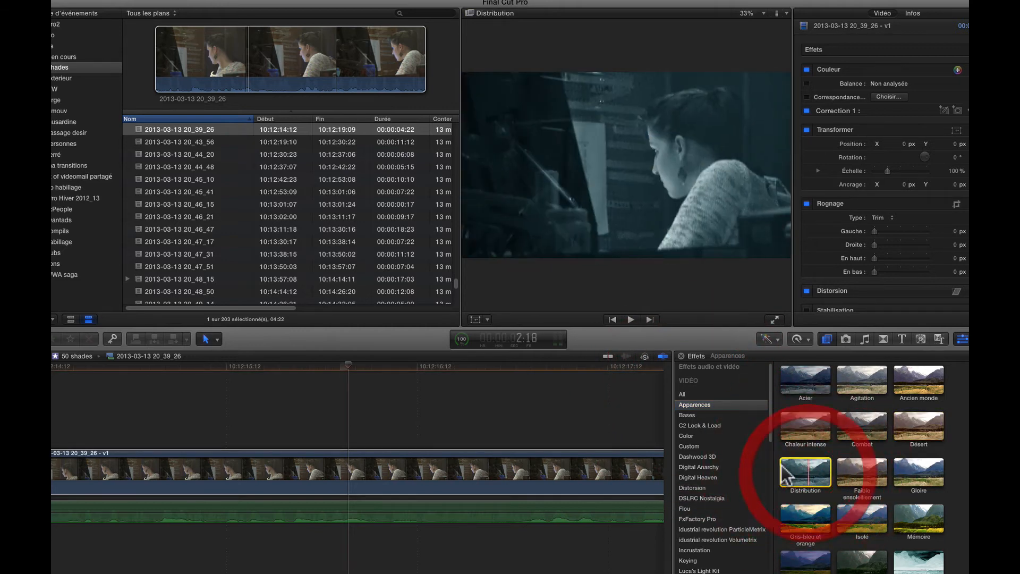
mouse_move(367, 374)
mouse_down()
mouse_move(449, 379)
mouse_move(356, 391)
mouse_up()
click(340, 468)
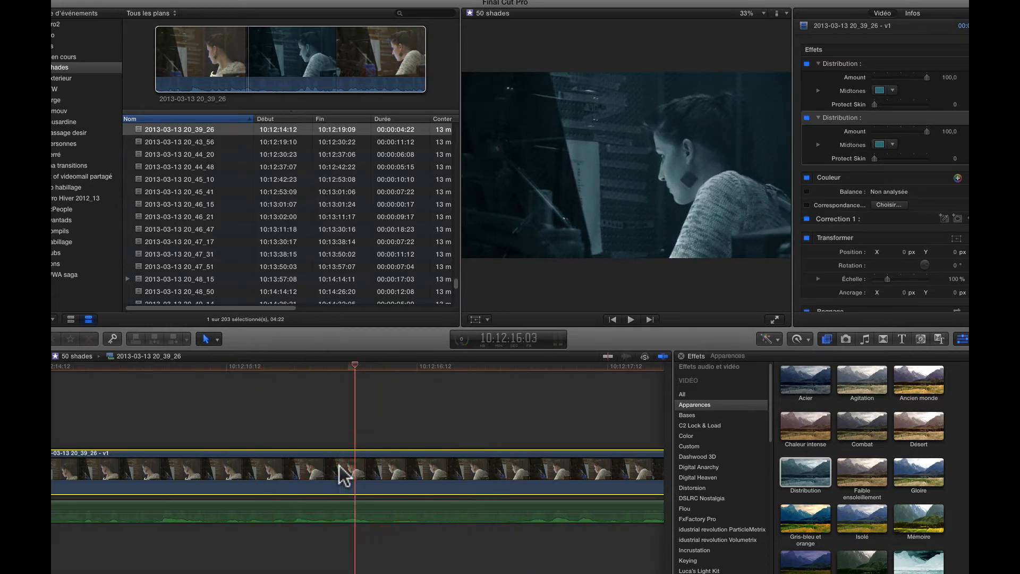
key(super+r)
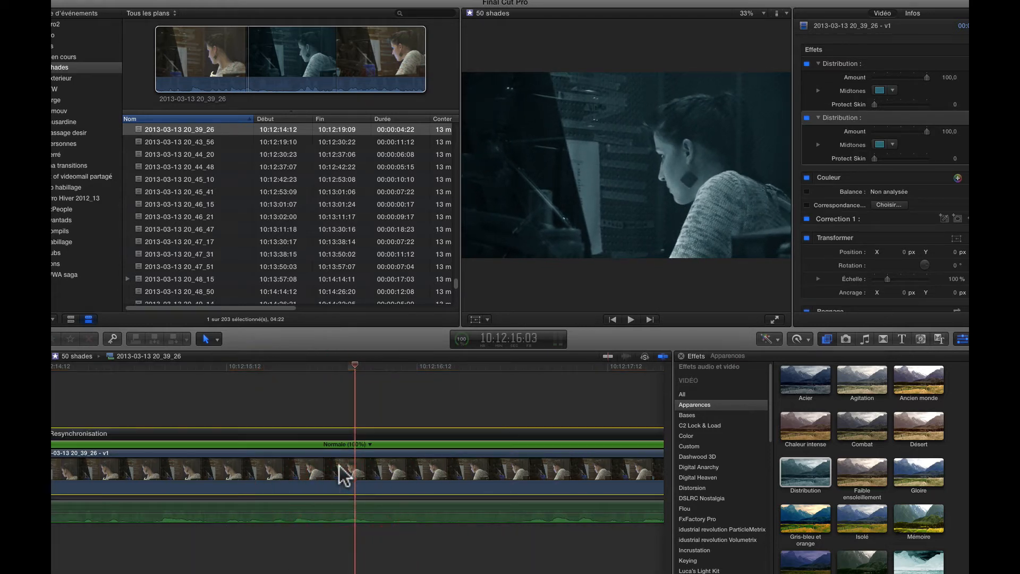
scroll(534, 418, right, 10)
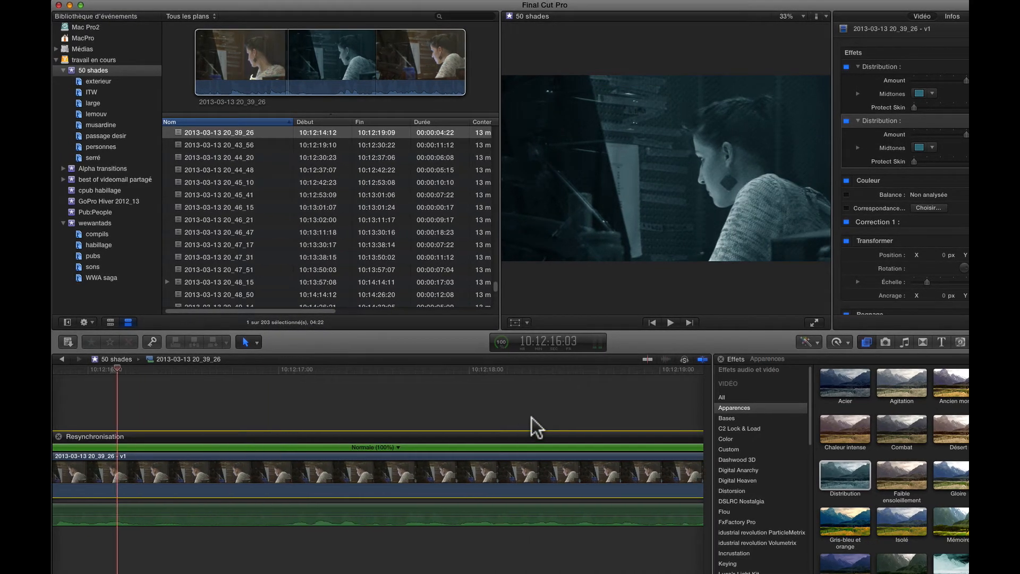
key(shift+z)
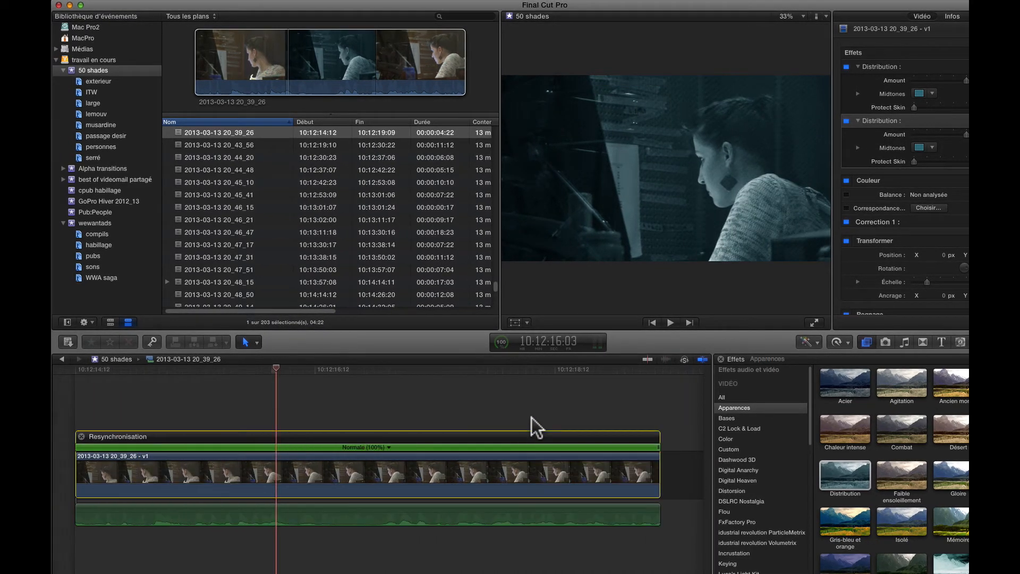
click(660, 446)
drag(662, 445, 783, 441)
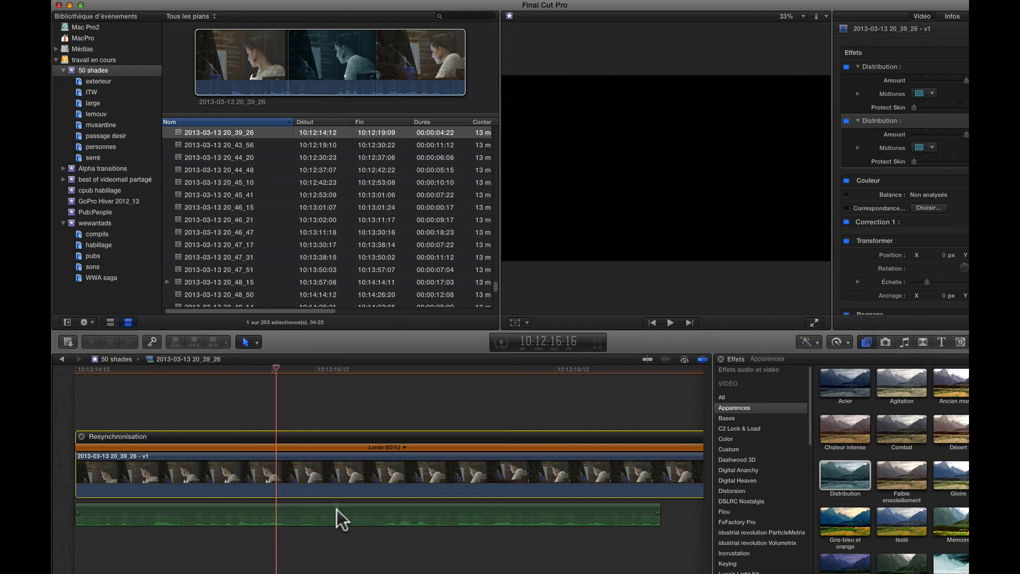
click(337, 509)
key(Delete)
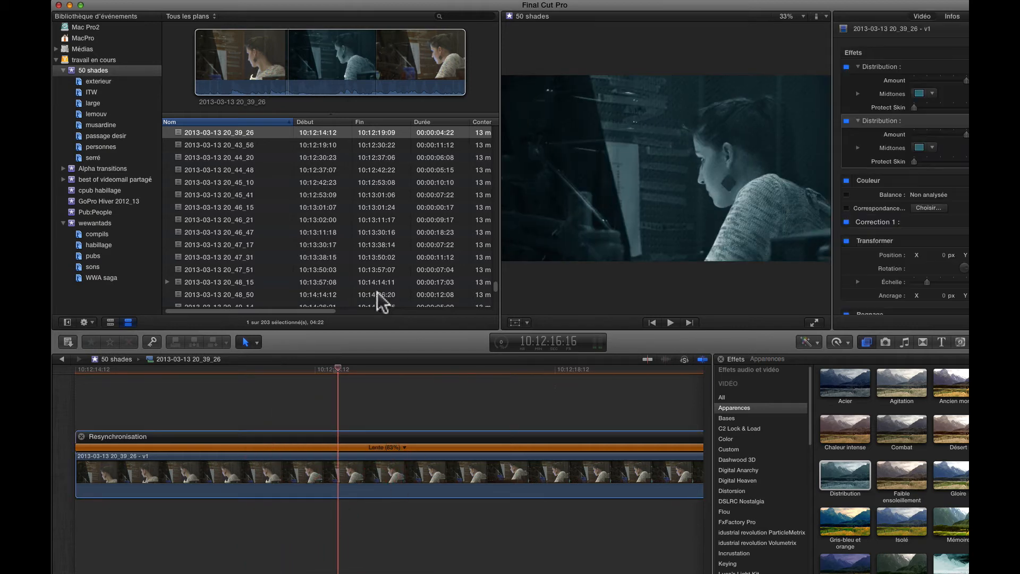
drag(336, 367, 330, 419)
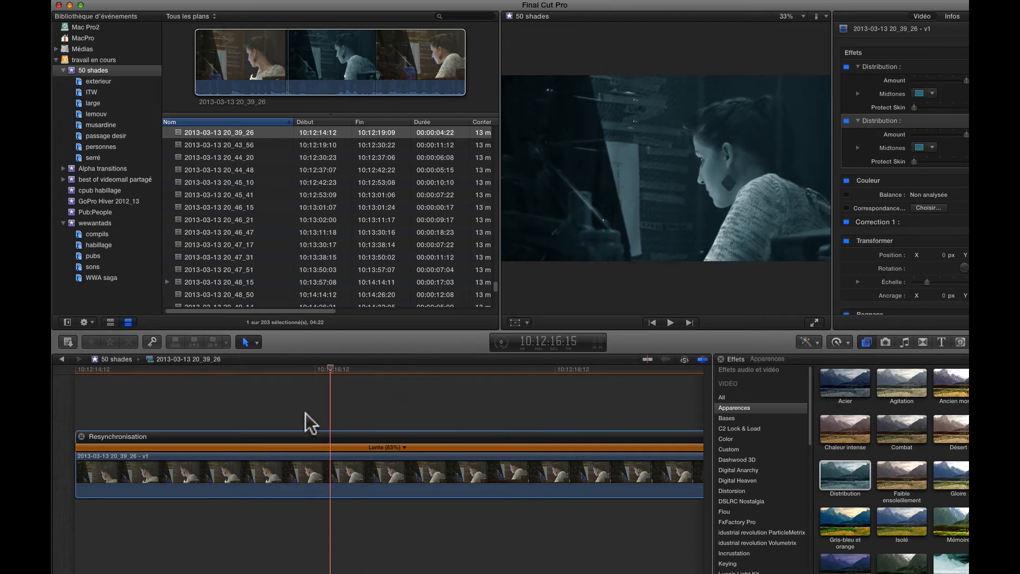
click(63, 358)
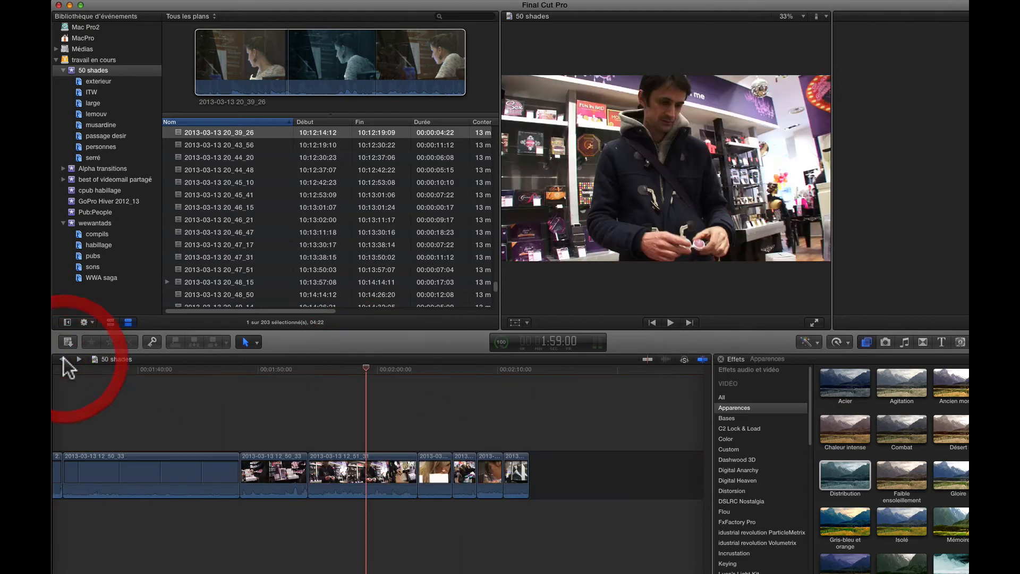
click(202, 135)
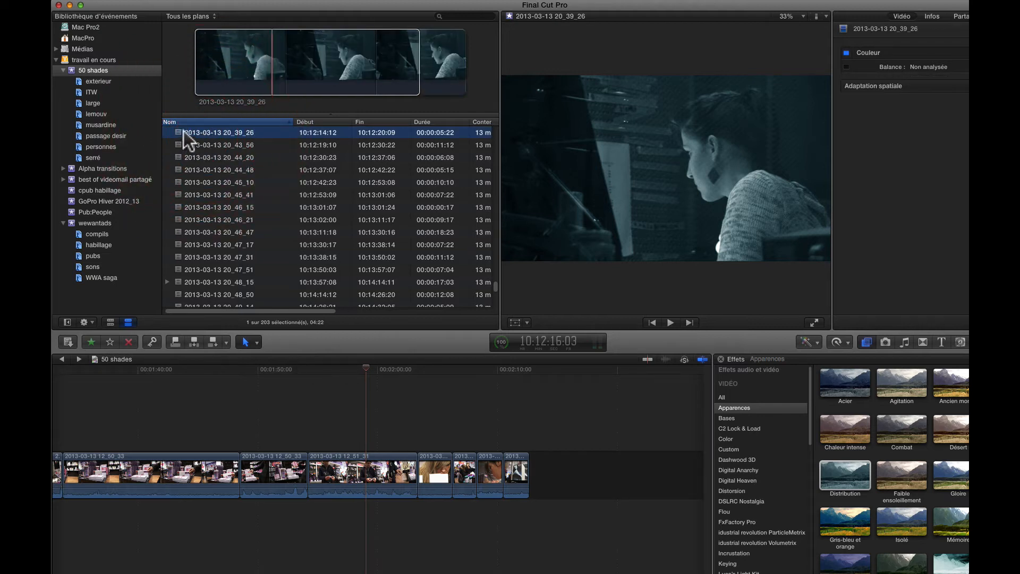
click(212, 79)
key(space)
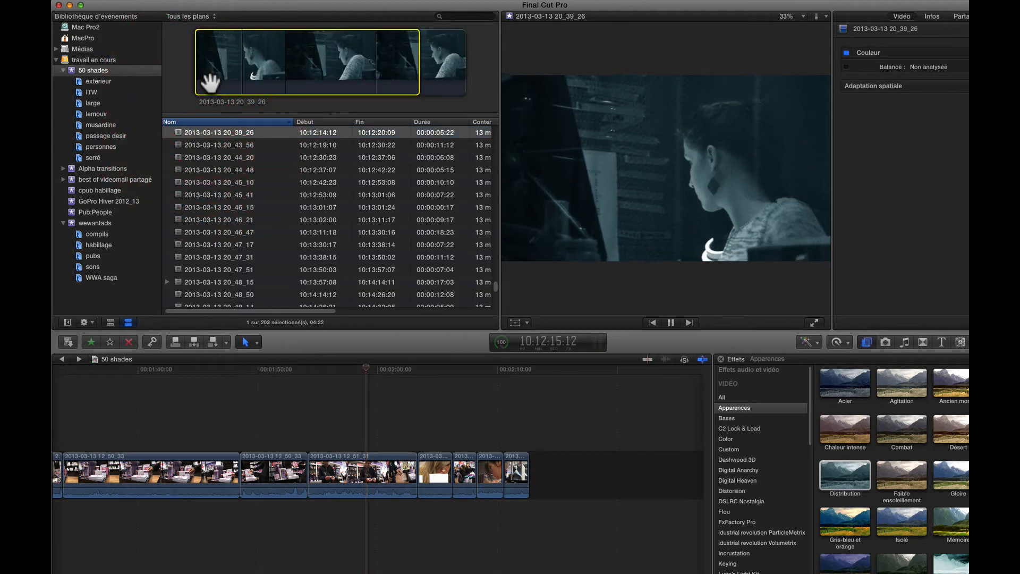
key(space)
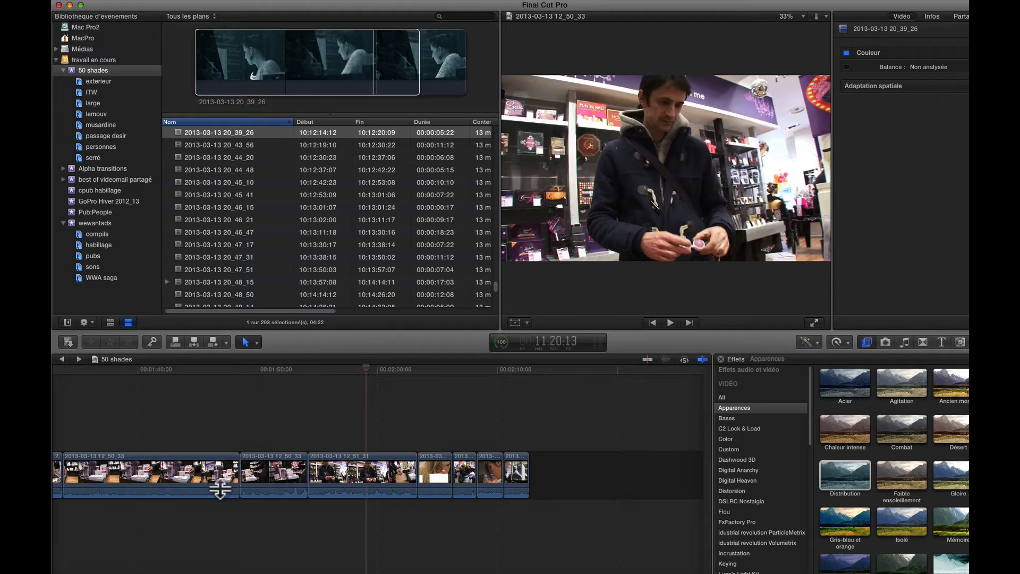
right_click(181, 133)
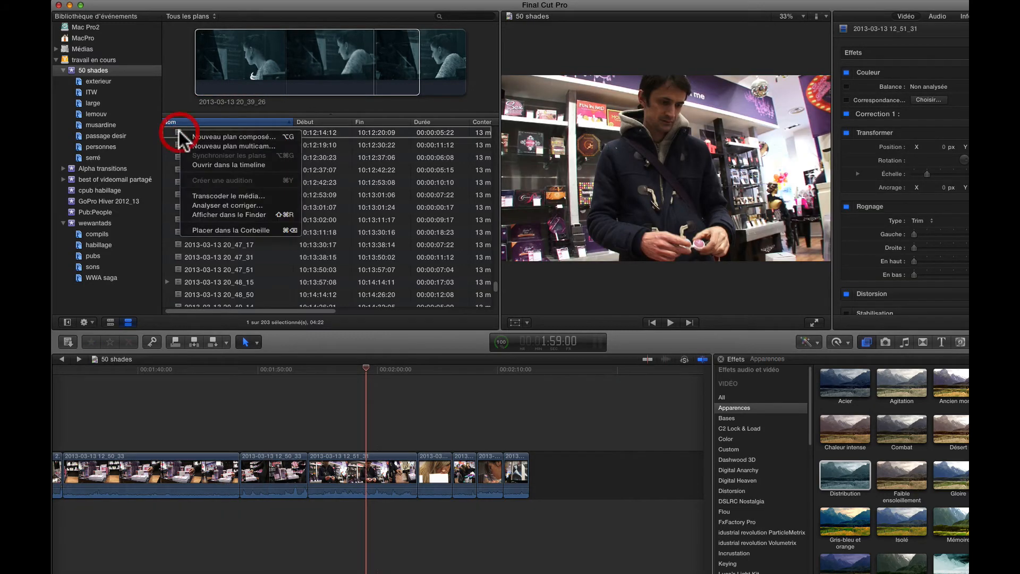
click(232, 164)
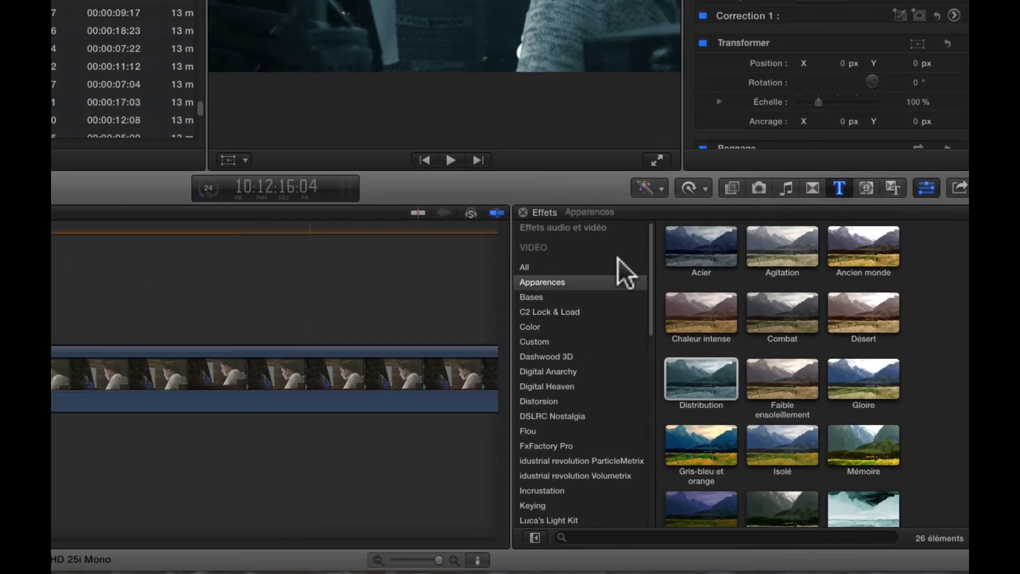
click(545, 286)
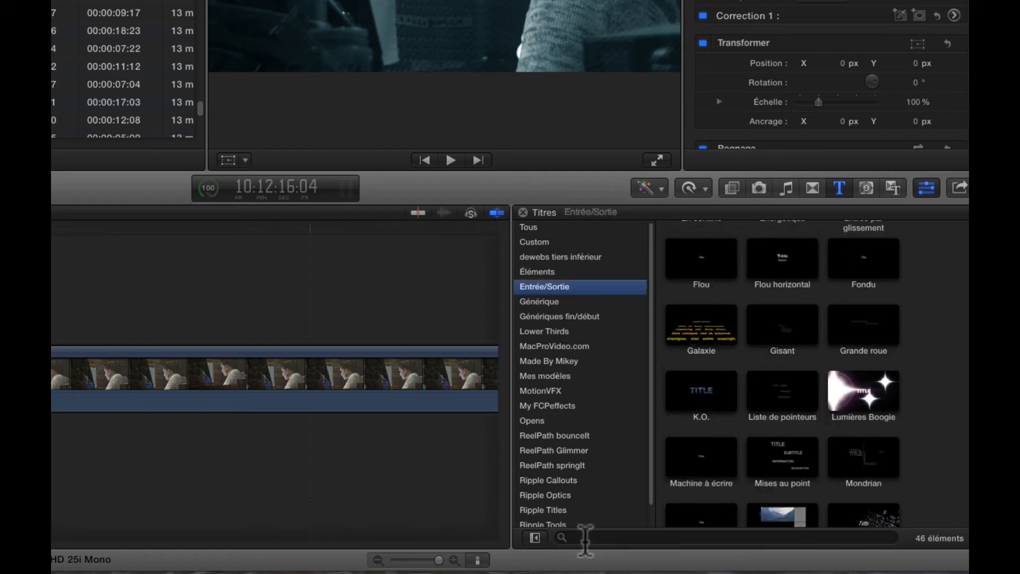
click(581, 537)
text(perso)
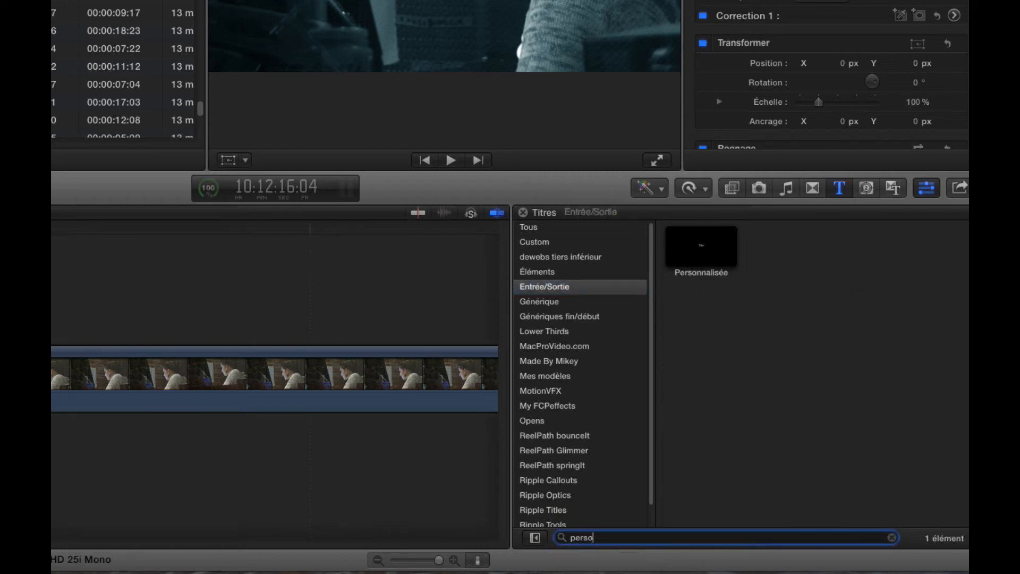
drag(716, 272, 0, 316)
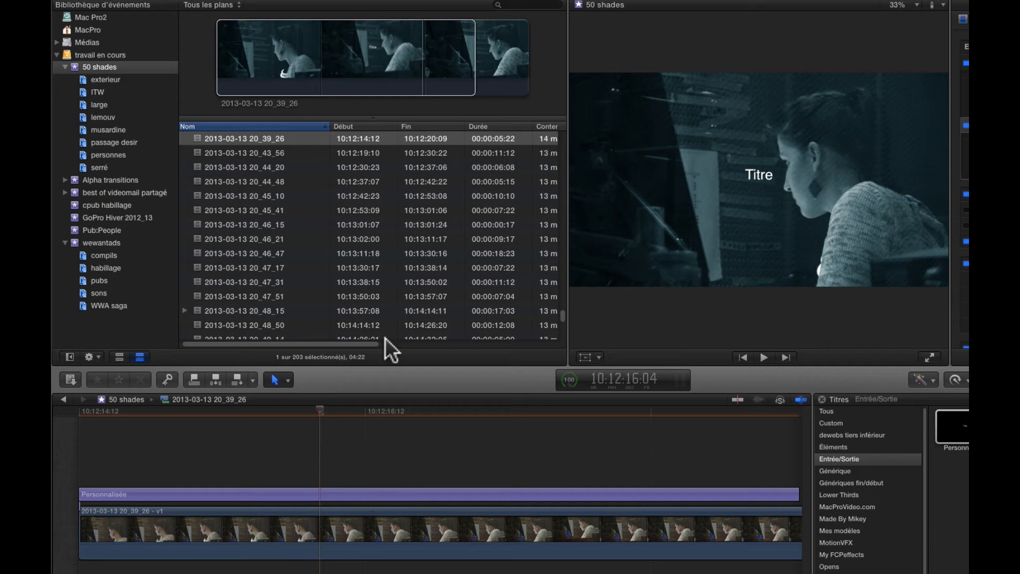
Change the Personnalisée title's text to "Maison de la radio".
double_click(774, 175)
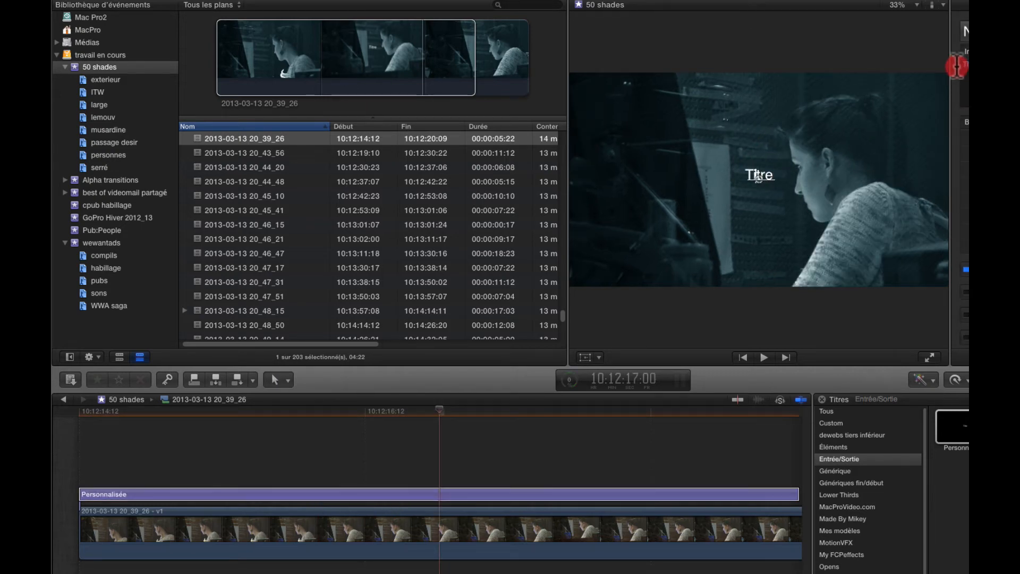
double_click(958, 67)
text(M ison de la radio)
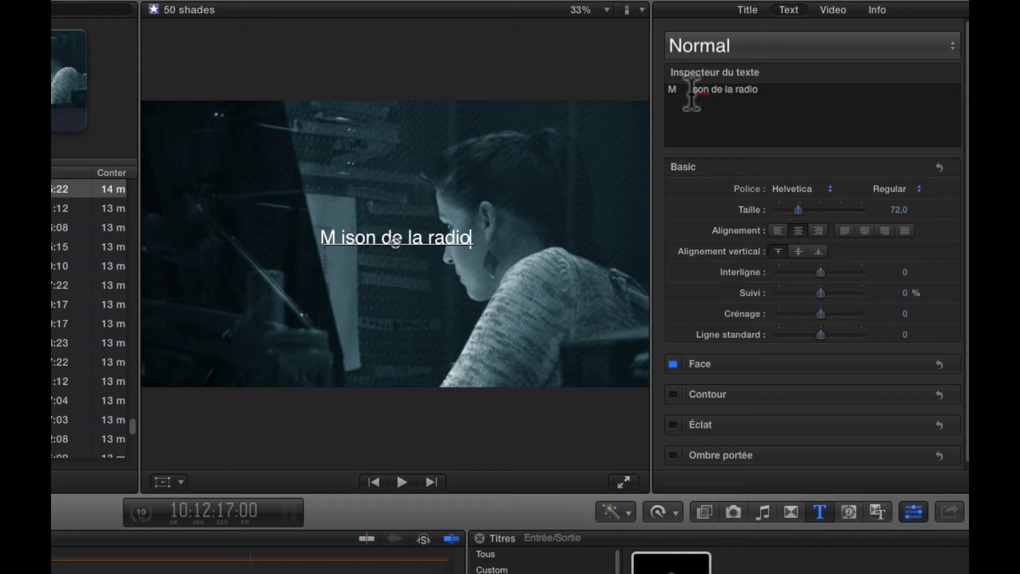
click(691, 90)
key(BackSpace)
text(a)
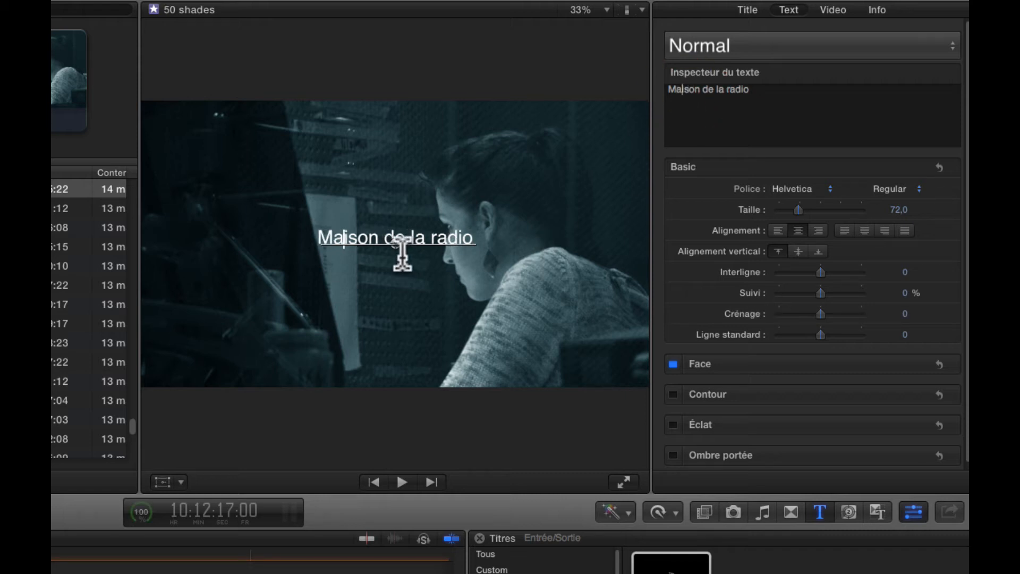
Move the title to the lower-left corner of the video frame and enlarge its text to about size 83.
drag(394, 242, 235, 360)
drag(798, 209, 804, 210)
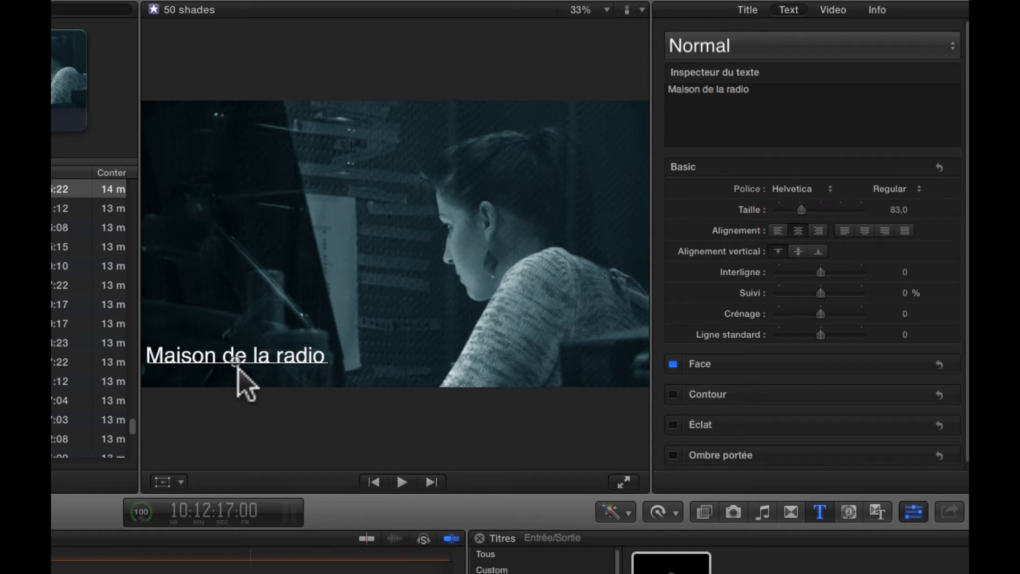
drag(233, 360, 245, 359)
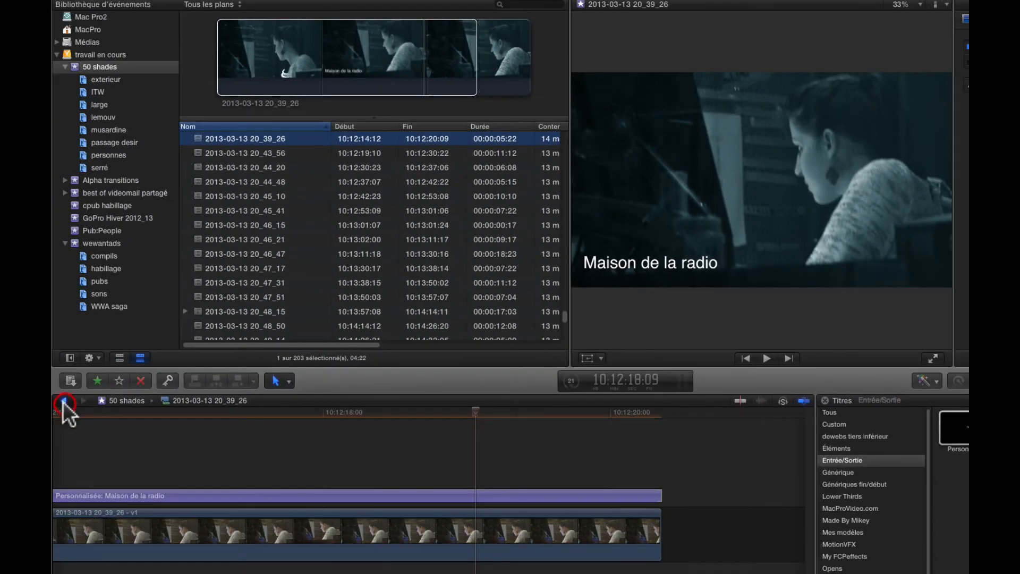
click(64, 401)
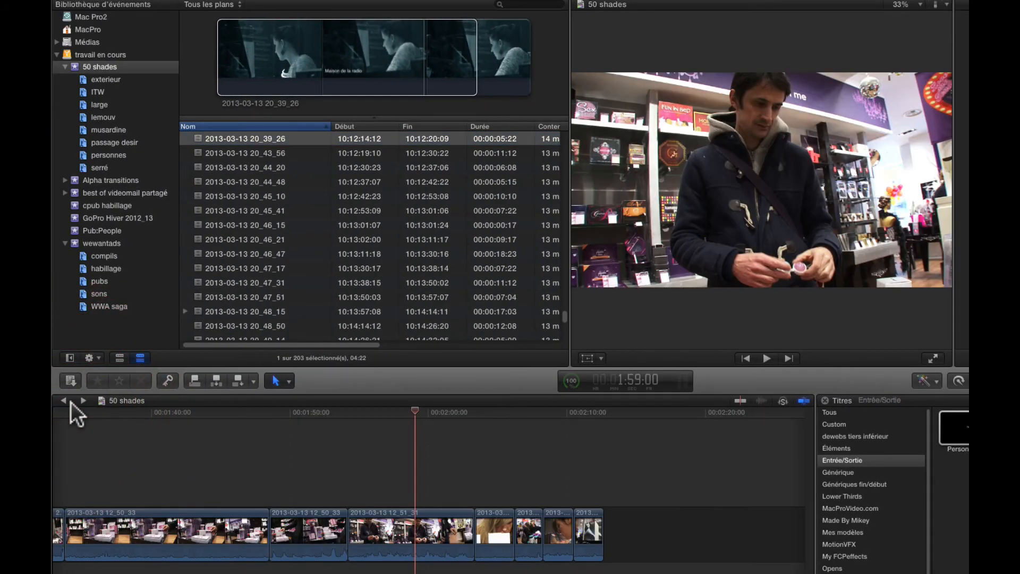
click(239, 138)
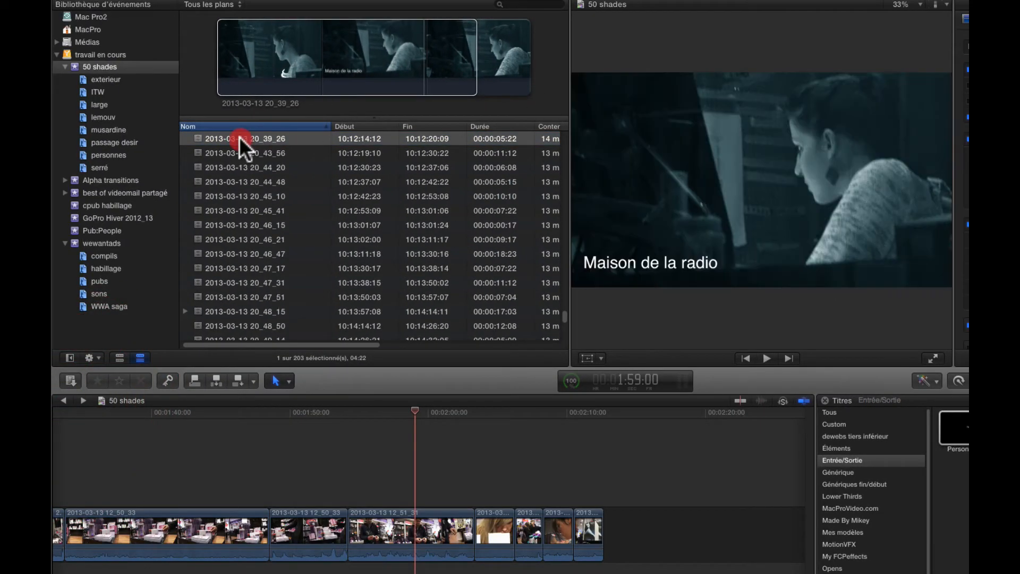
click(228, 73)
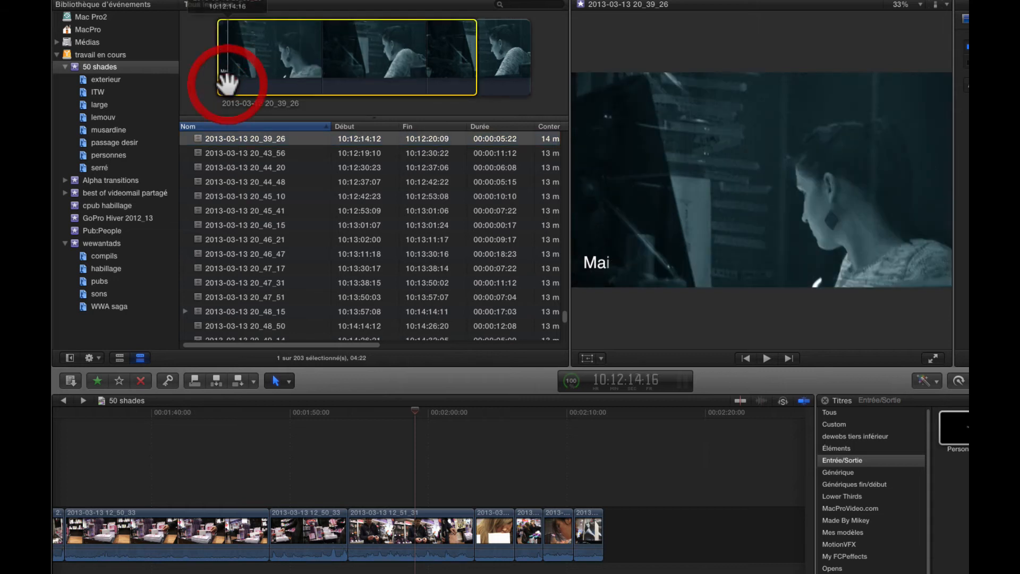
key(space)
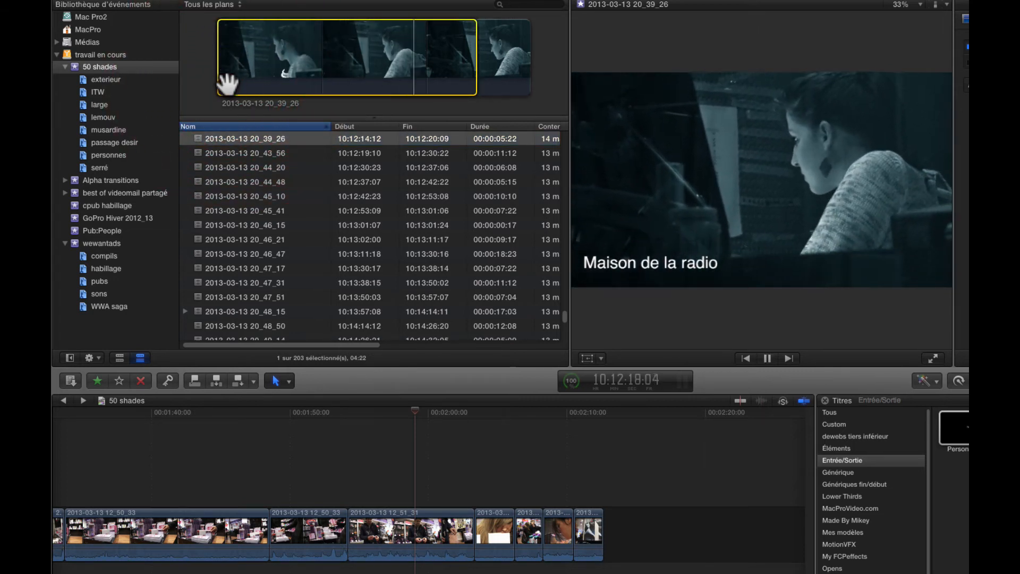
key(space)
right_click(262, 77)
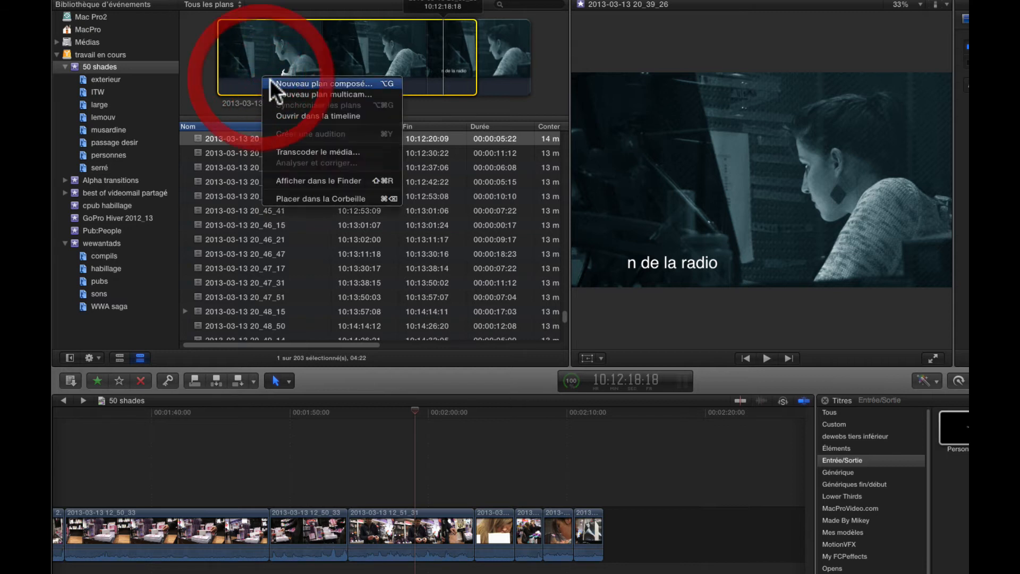
click(307, 111)
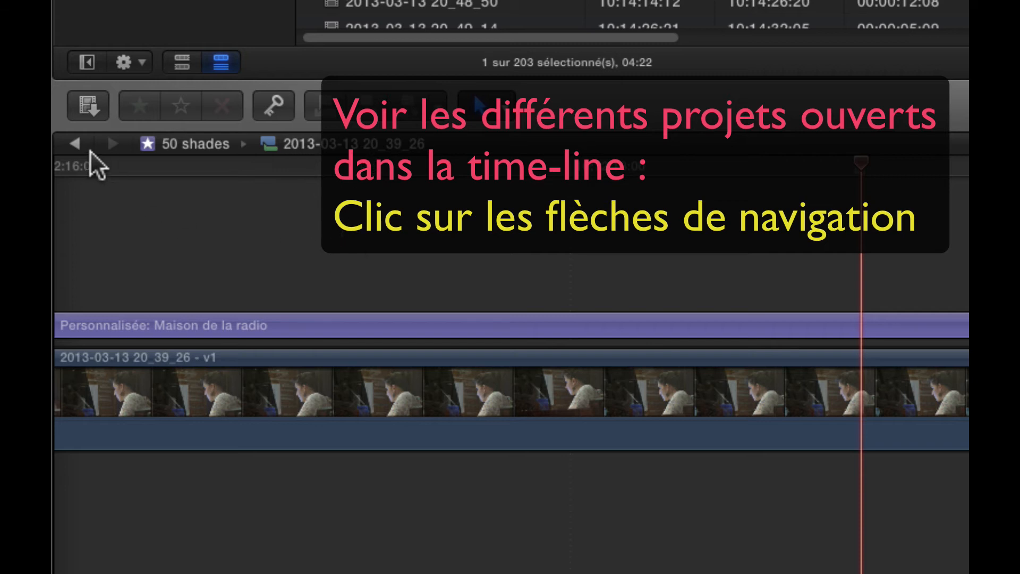
click(73, 143)
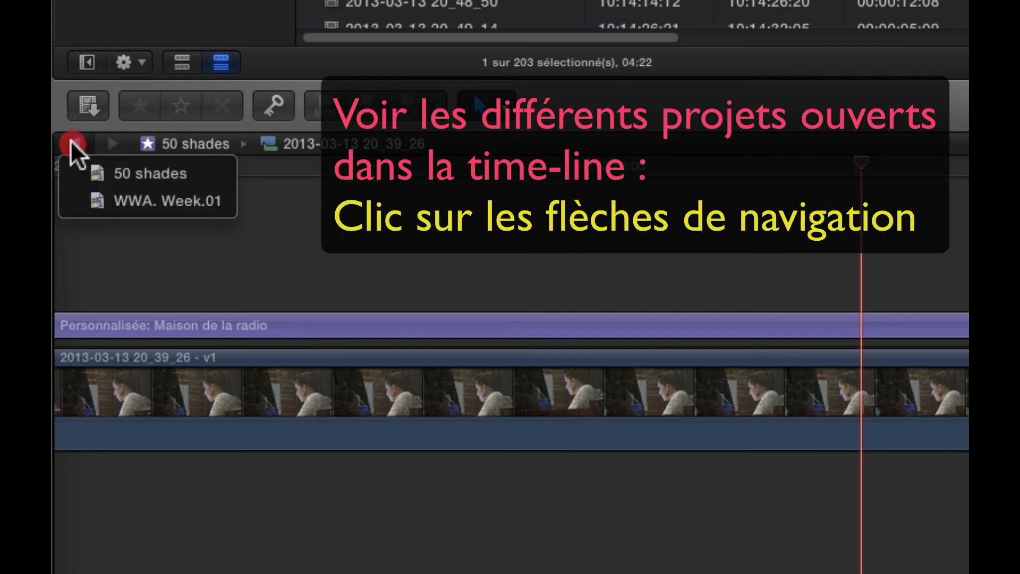
click(104, 173)
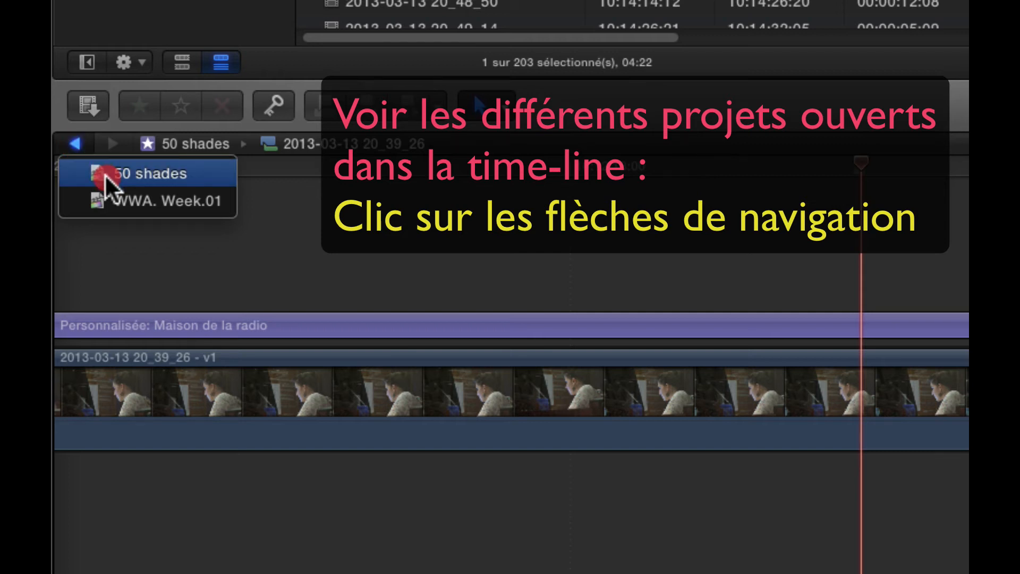
drag(105, 175, 104, 195)
click(102, 196)
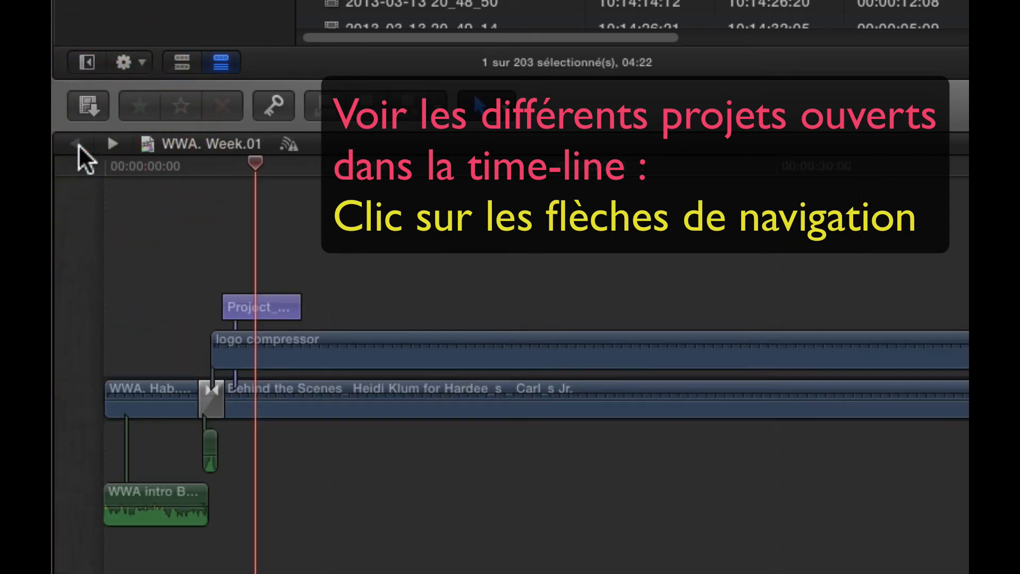
click(111, 144)
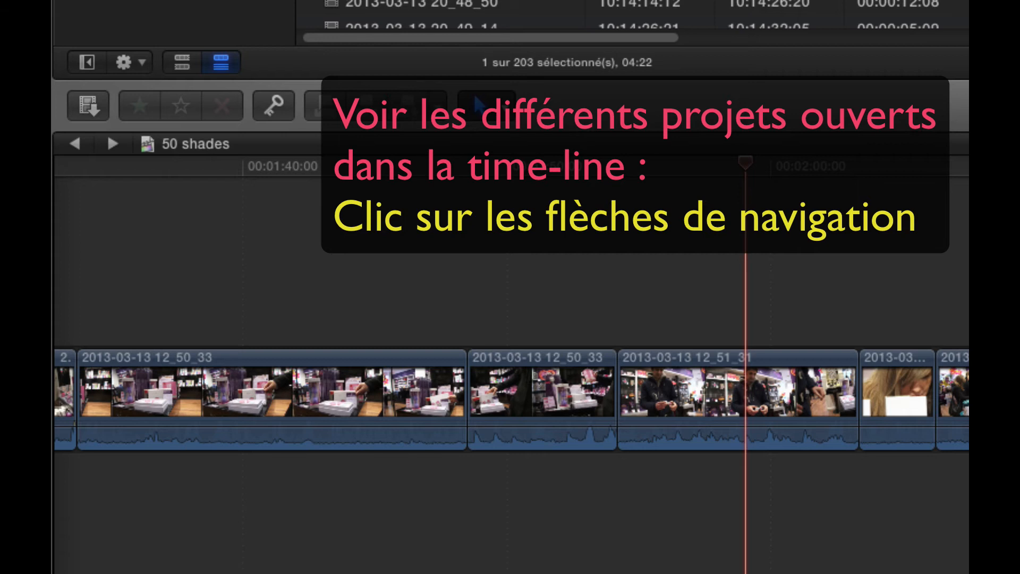
click(74, 144)
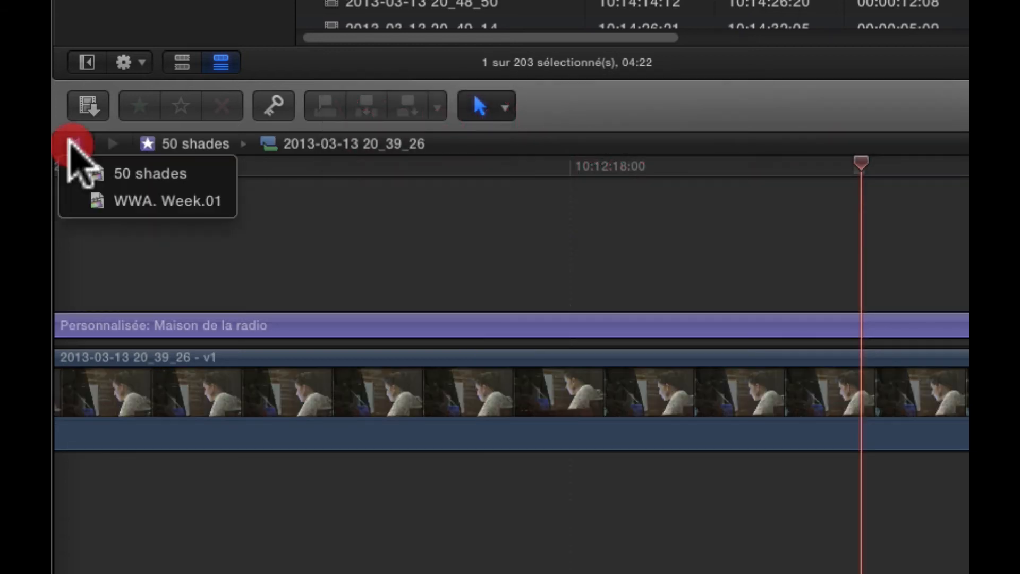
click(147, 175)
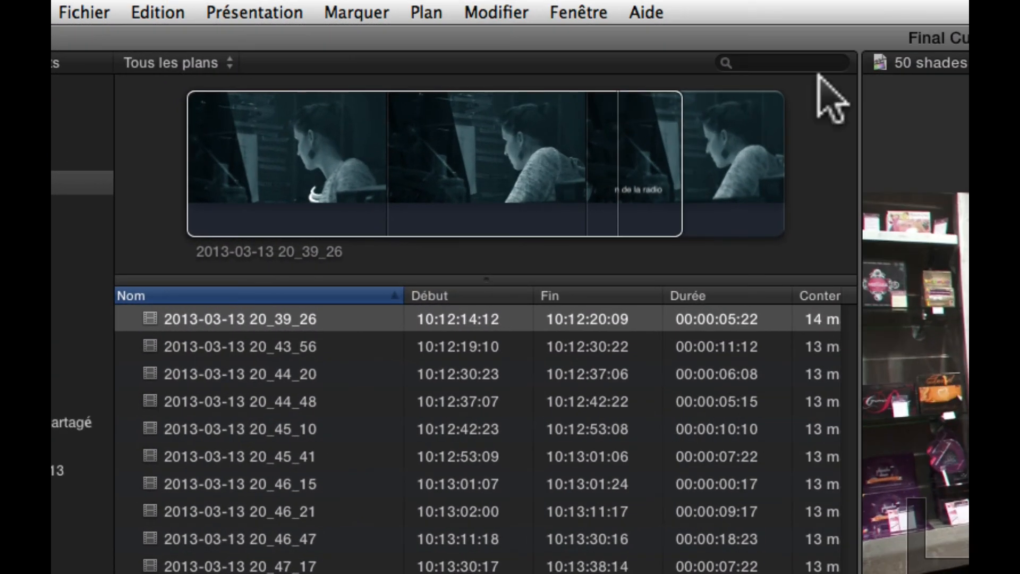
click(420, 12)
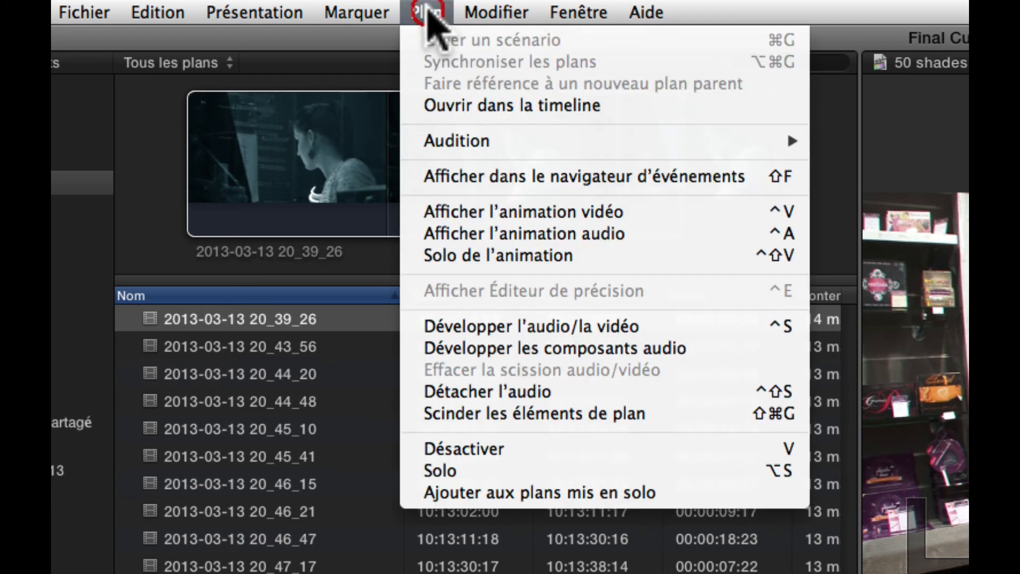
mouse_move(281, 5)
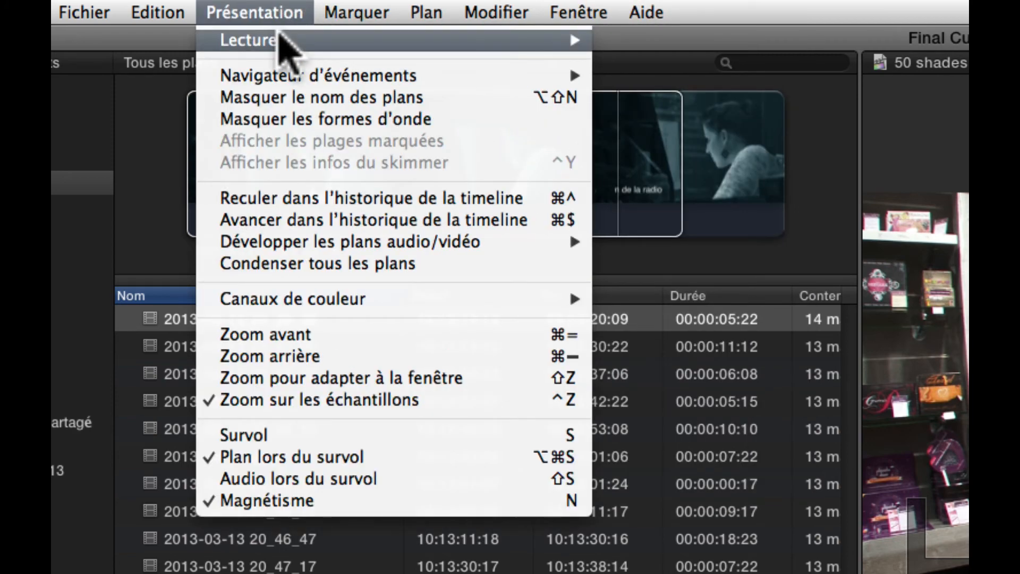
mouse_move(285, 40)
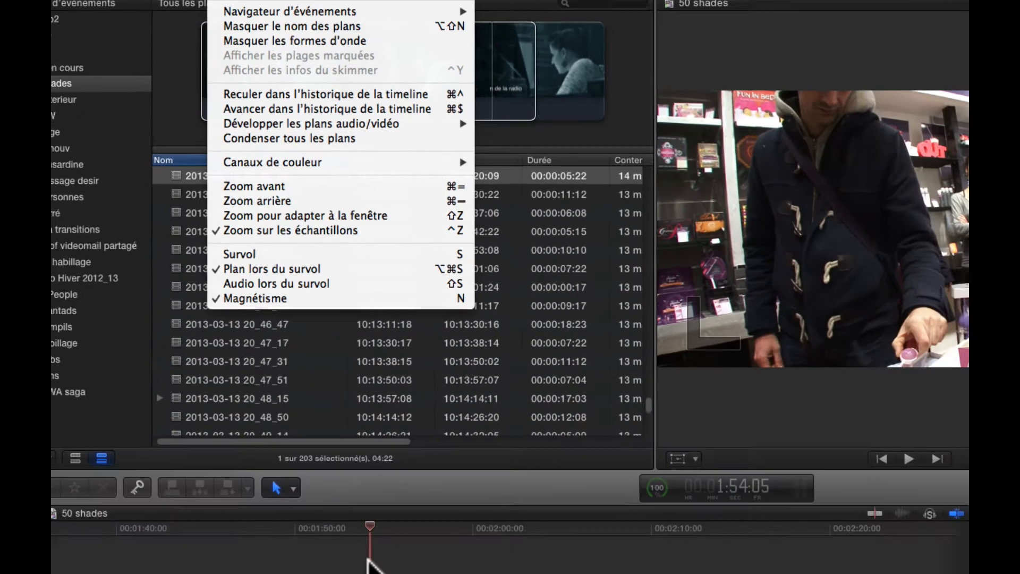
click(345, 396)
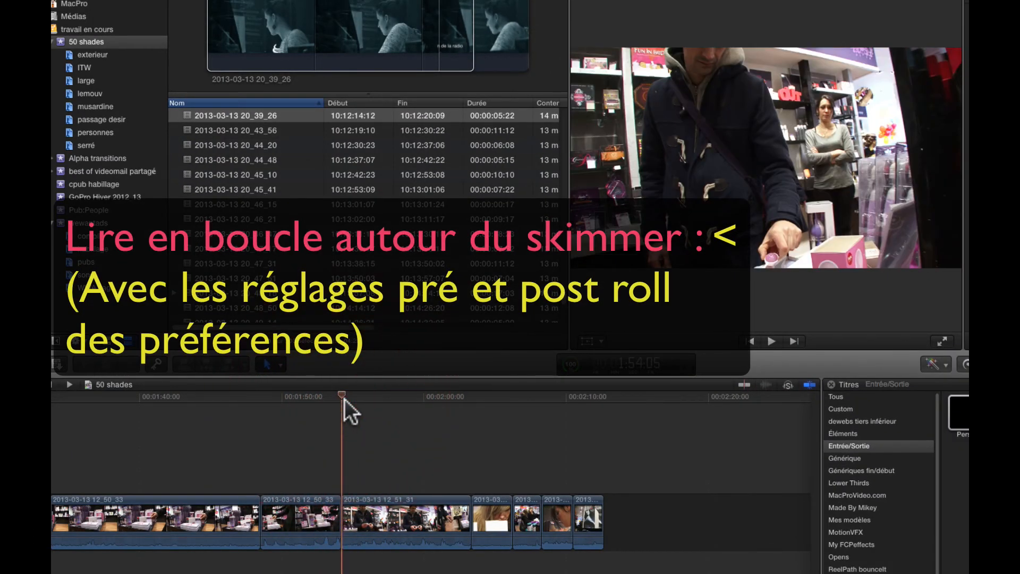
scroll(344, 399, left, 1)
key(shift+question)
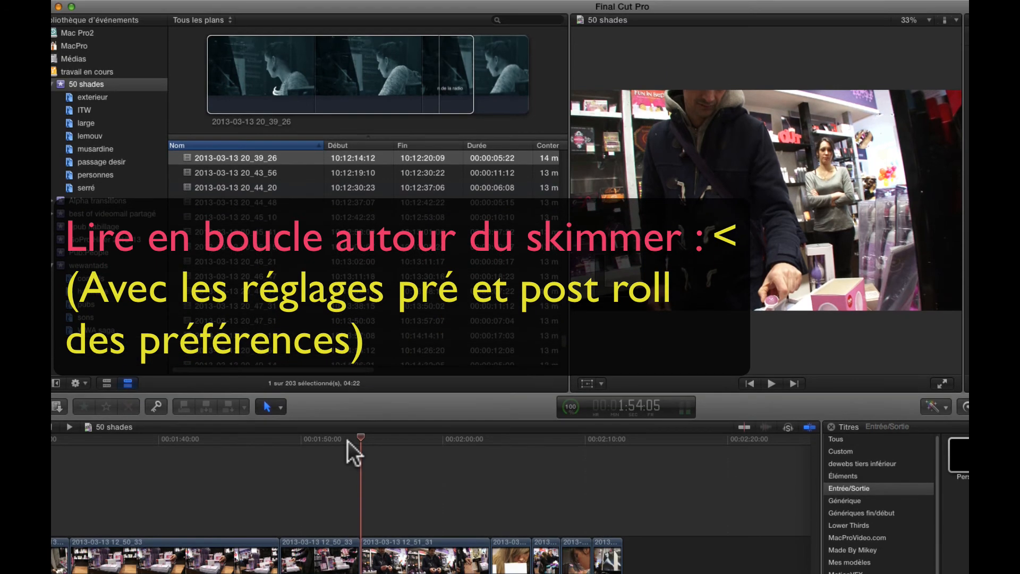
key(super+comma)
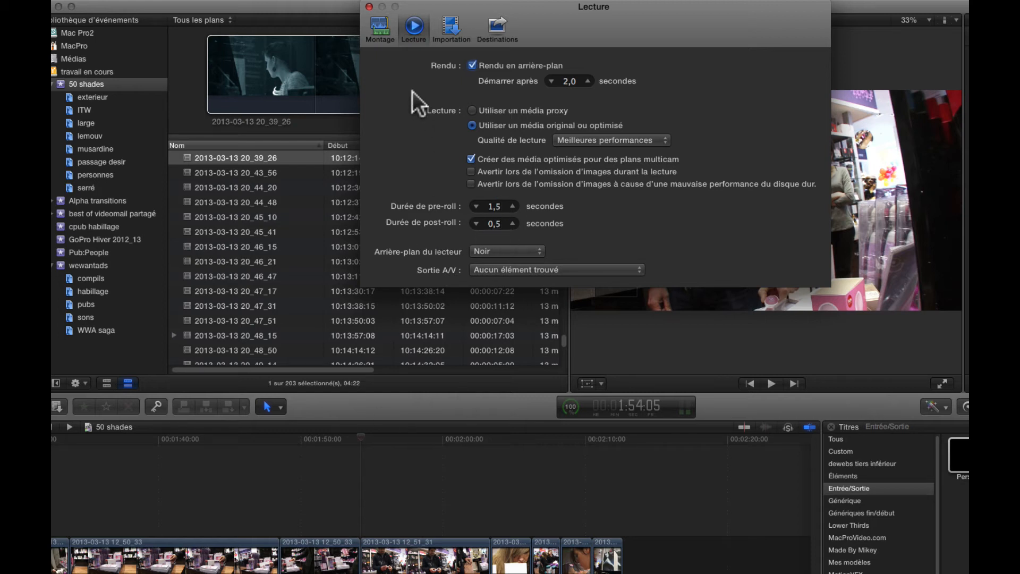
click(369, 6)
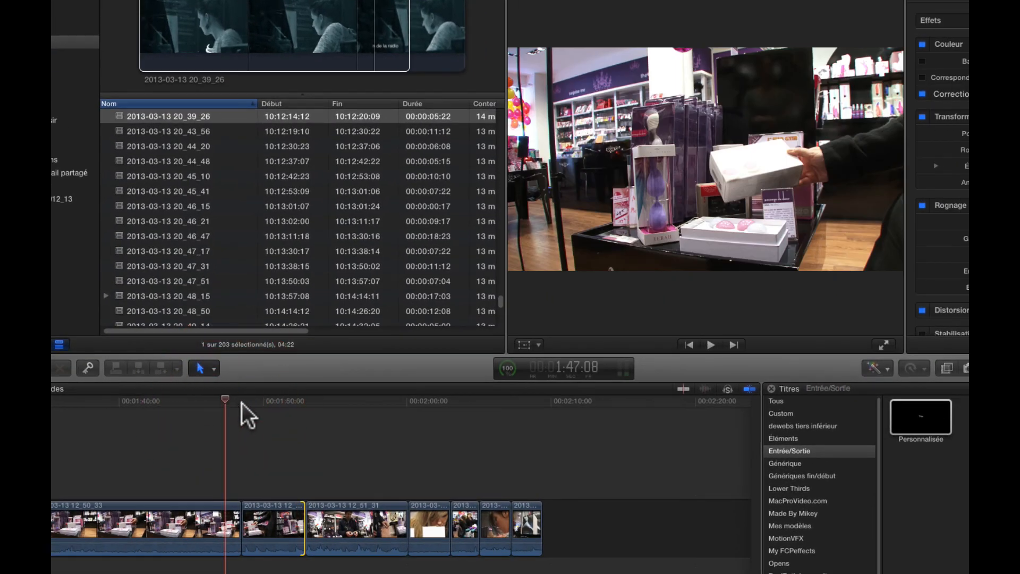
drag(241, 403, 409, 438)
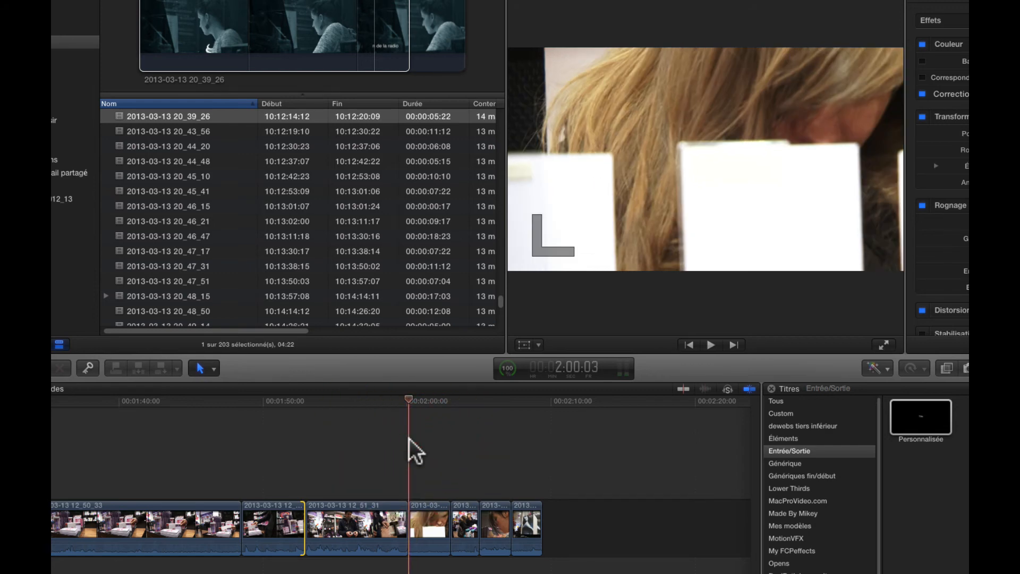
key(j)
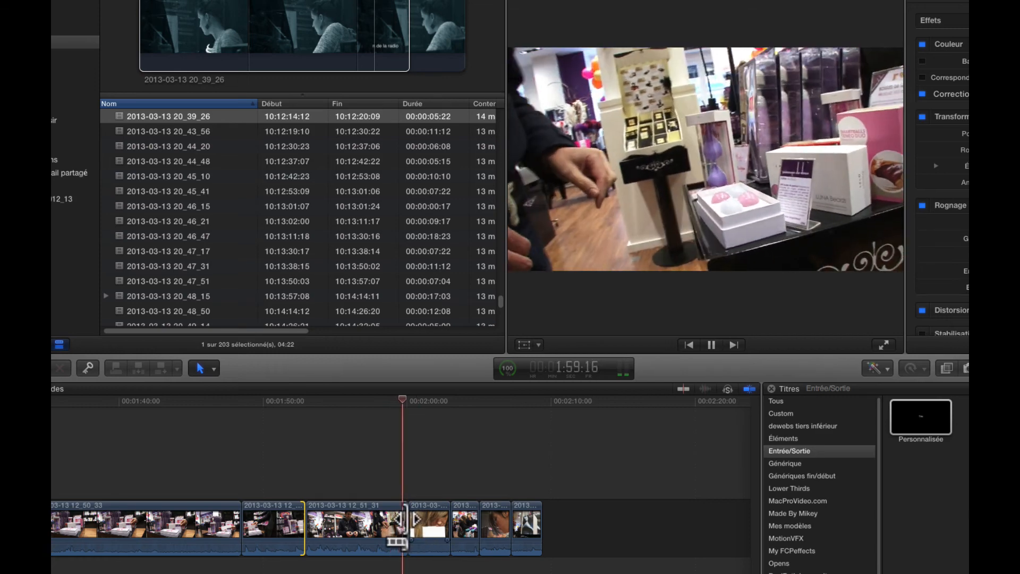
drag(410, 519, 398, 433)
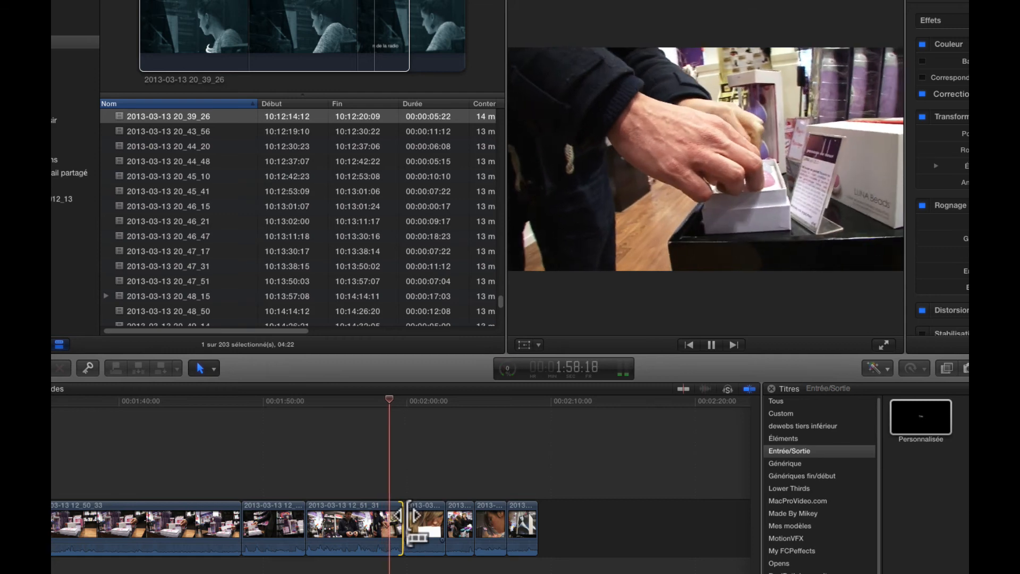
mouse_move(406, 518)
mouse_down()
mouse_move(401, 536)
mouse_move(400, 516)
mouse_up()
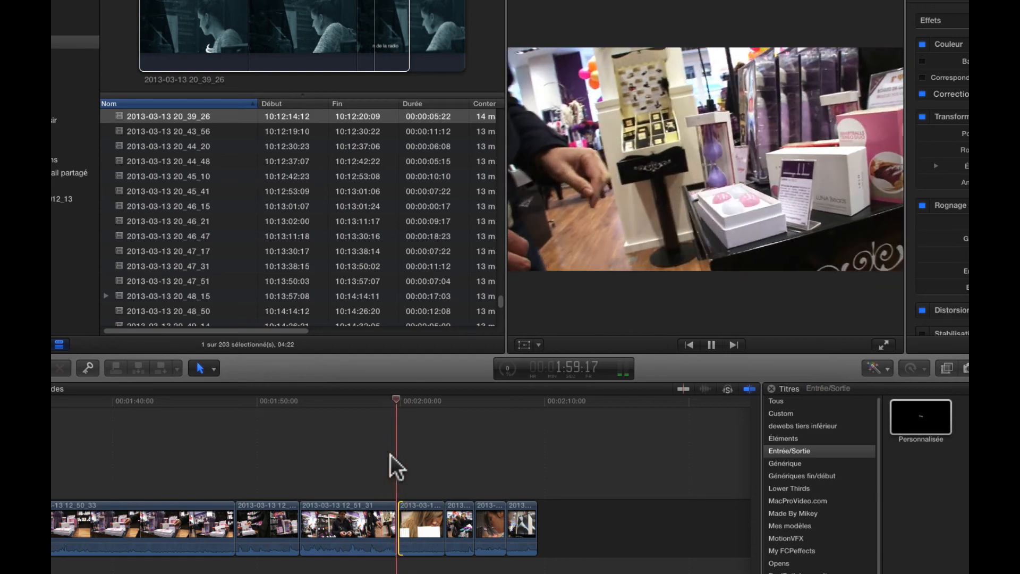
key(space)
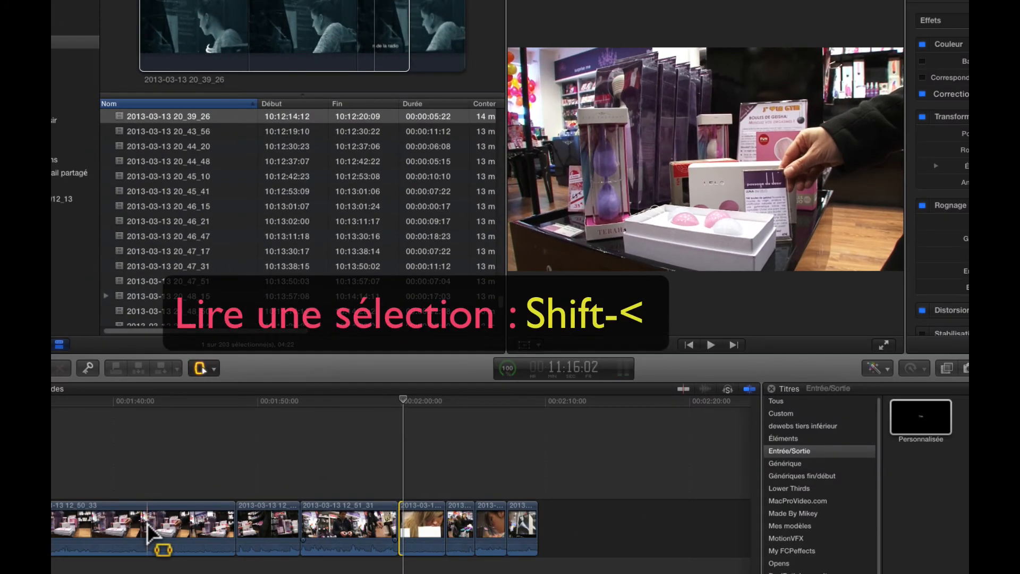
drag(153, 525, 214, 529)
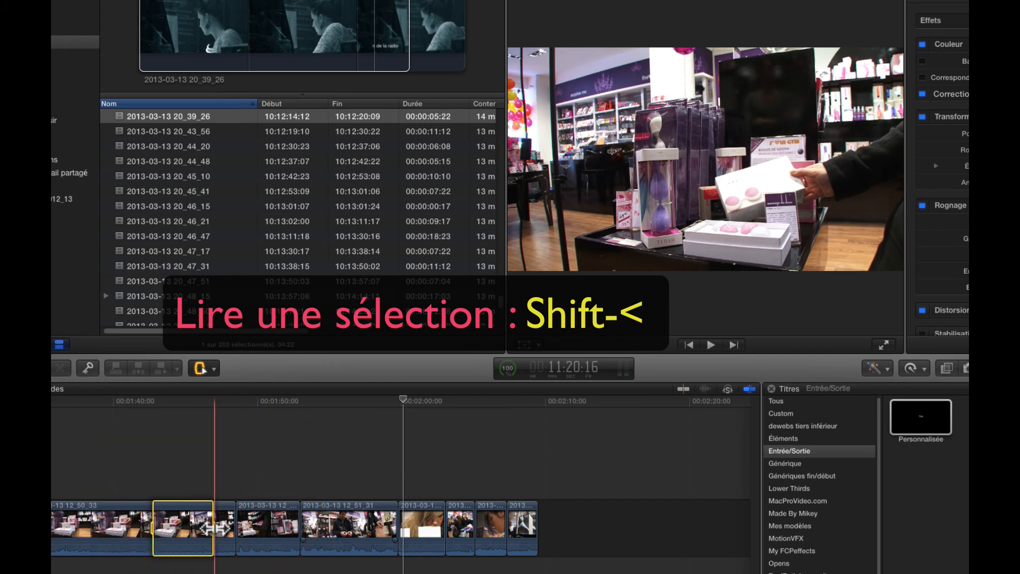
key(shift+less)
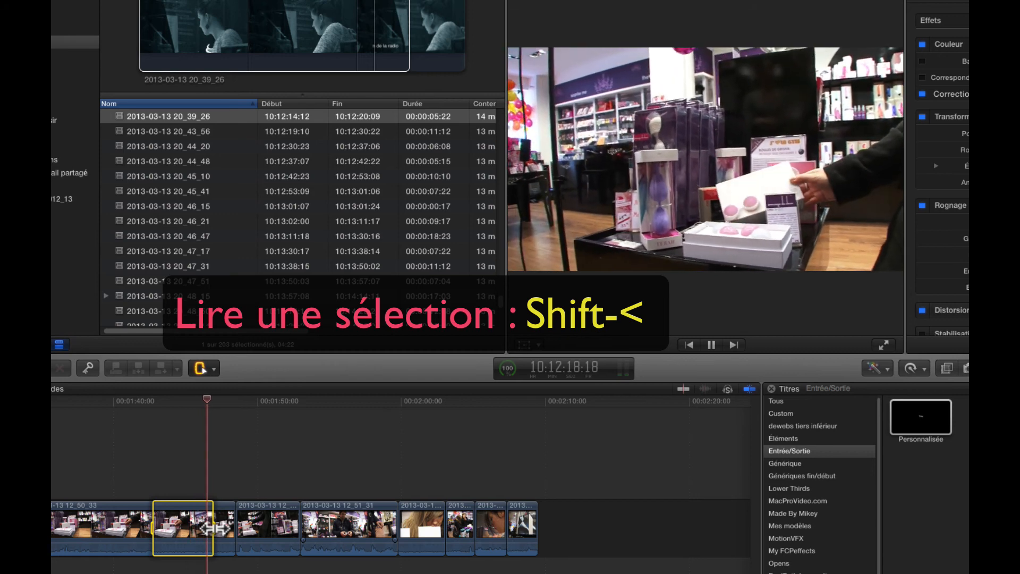
click(369, 485)
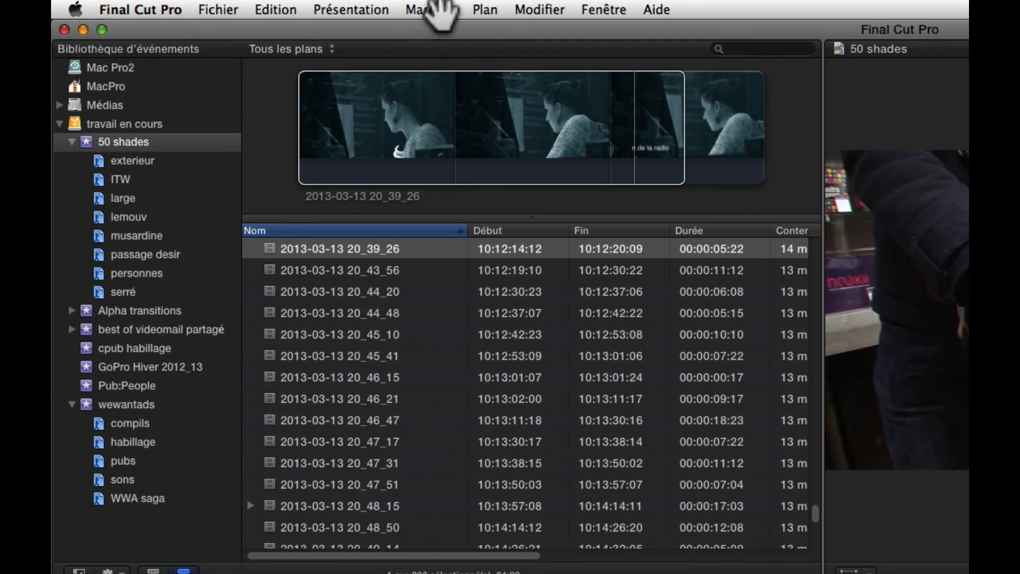
Turn off looped playback.
click(370, 11)
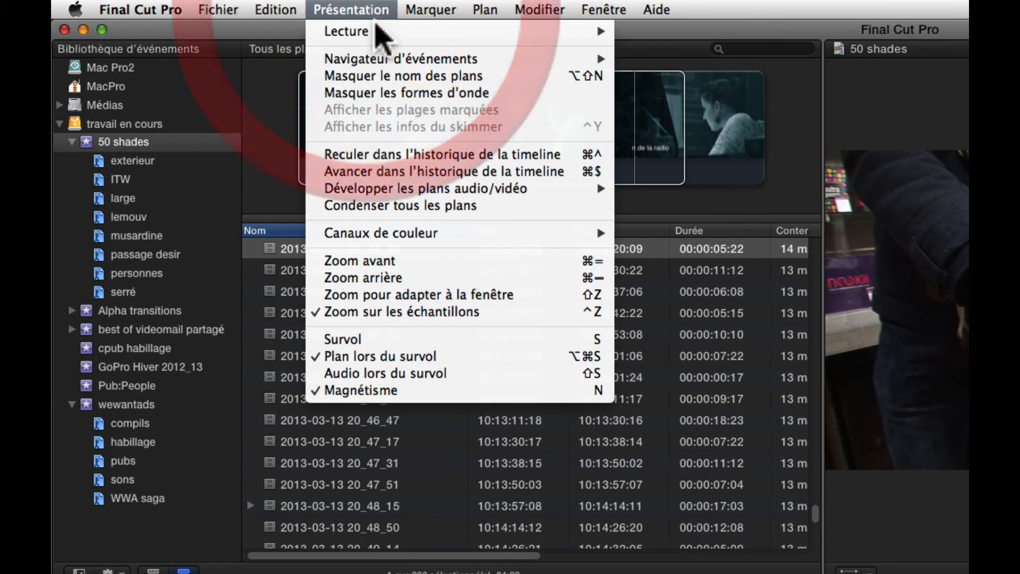
mouse_move(383, 33)
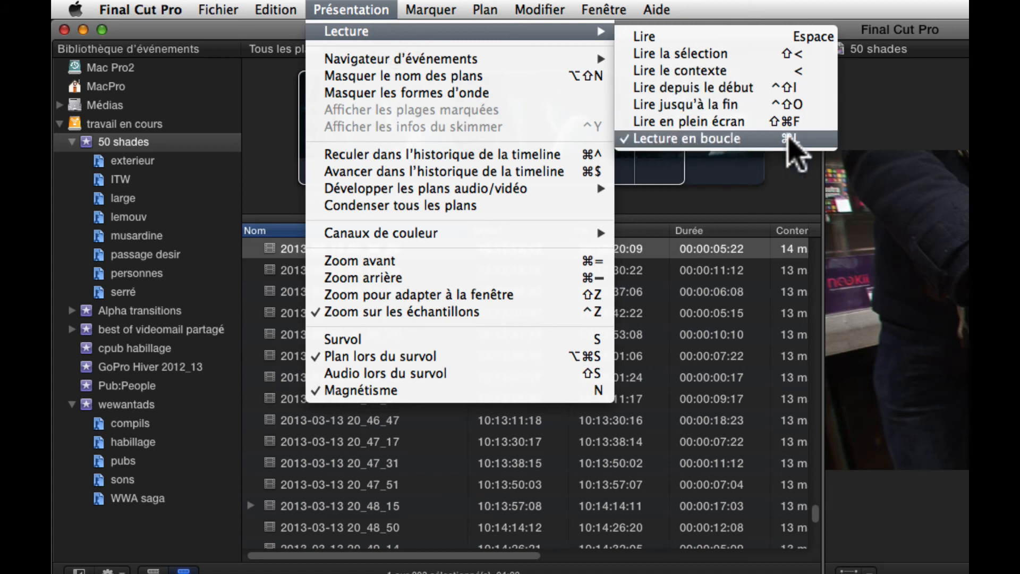
click(789, 138)
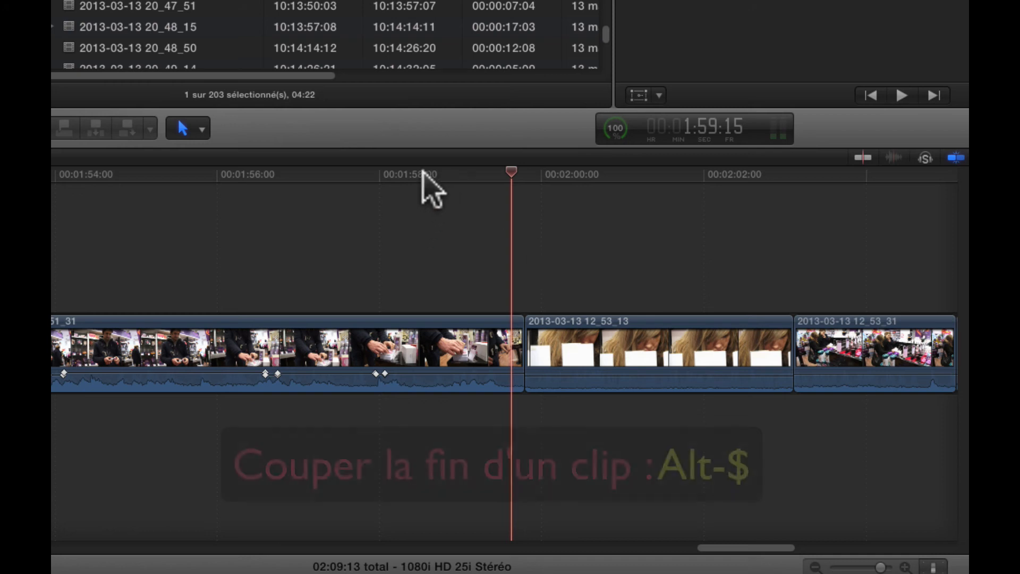
drag(458, 176, 477, 180)
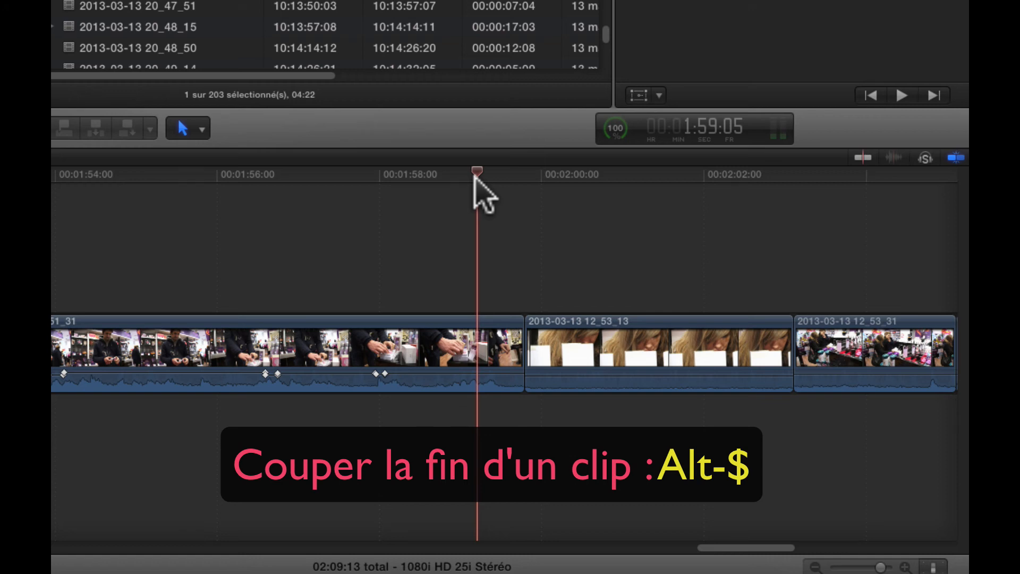
key(alt+dollar)
key(super+z)
key(alt+dollar)
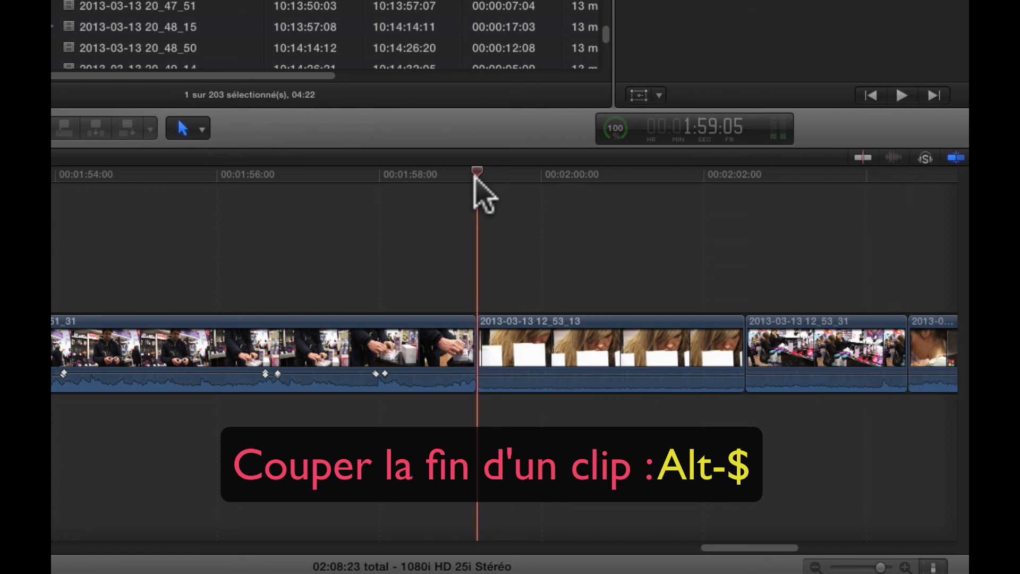
key(super+z)
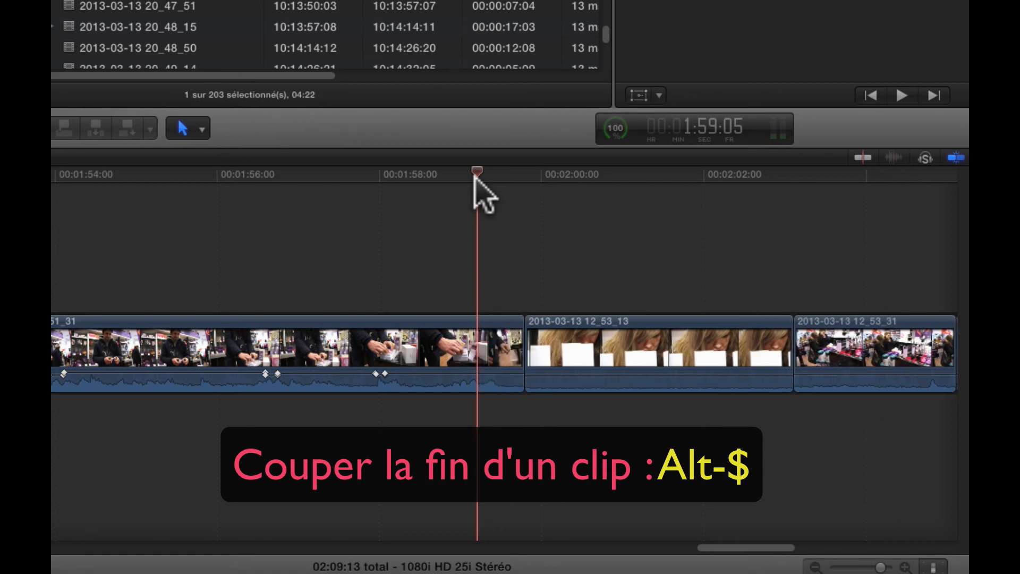
drag(537, 176, 569, 178)
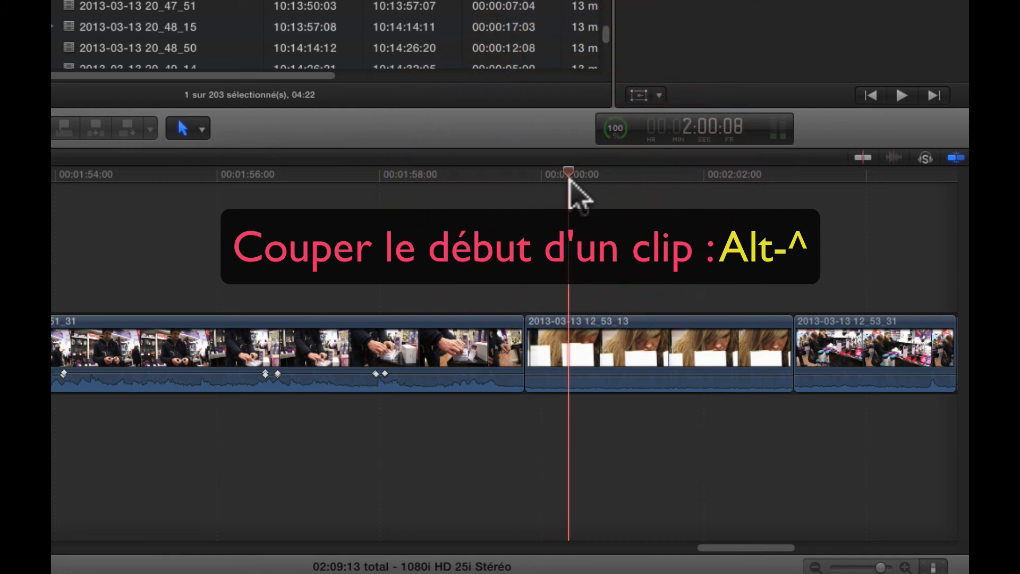
key(alt+asciicircum)
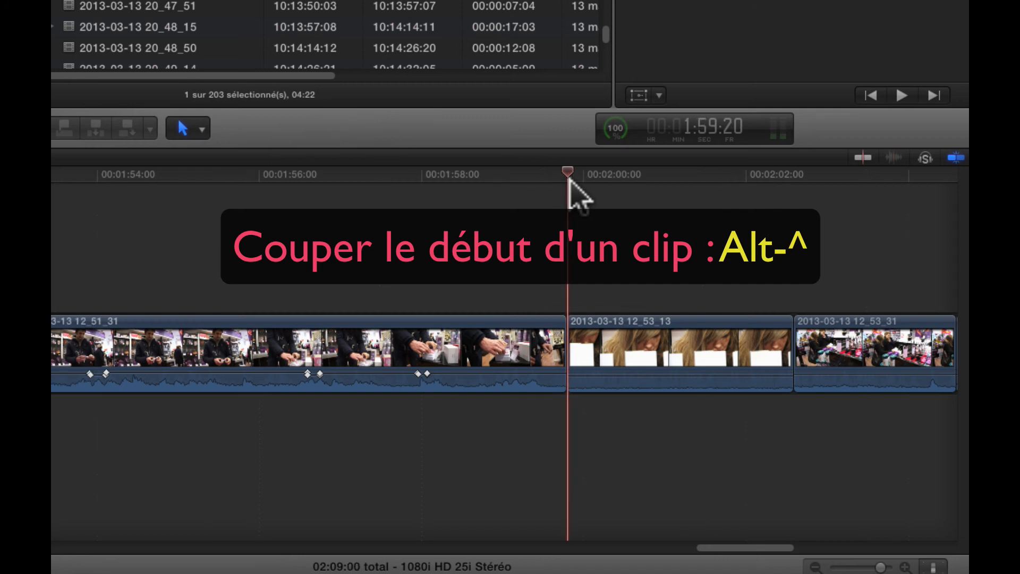
key(super+z)
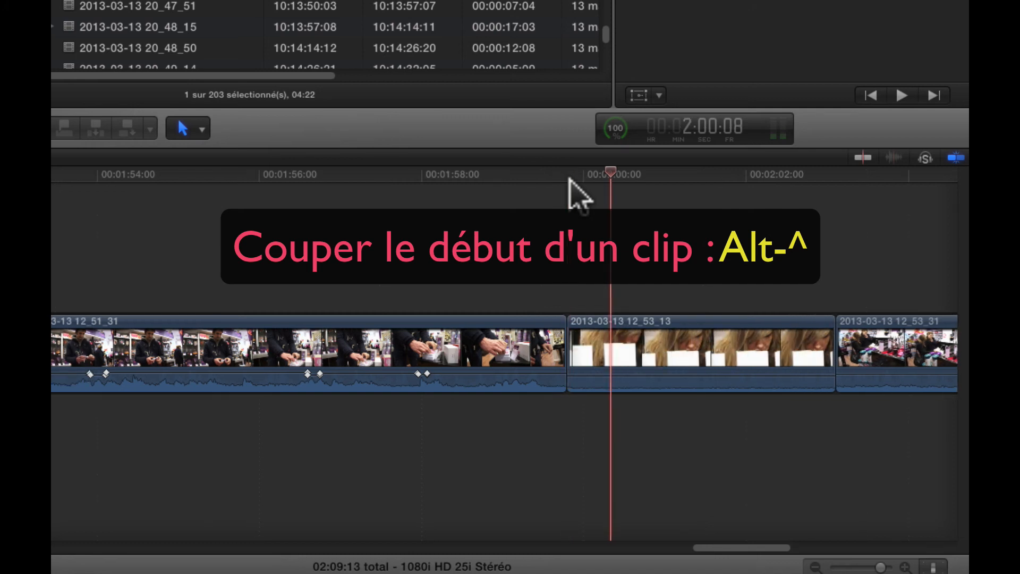
click(668, 336)
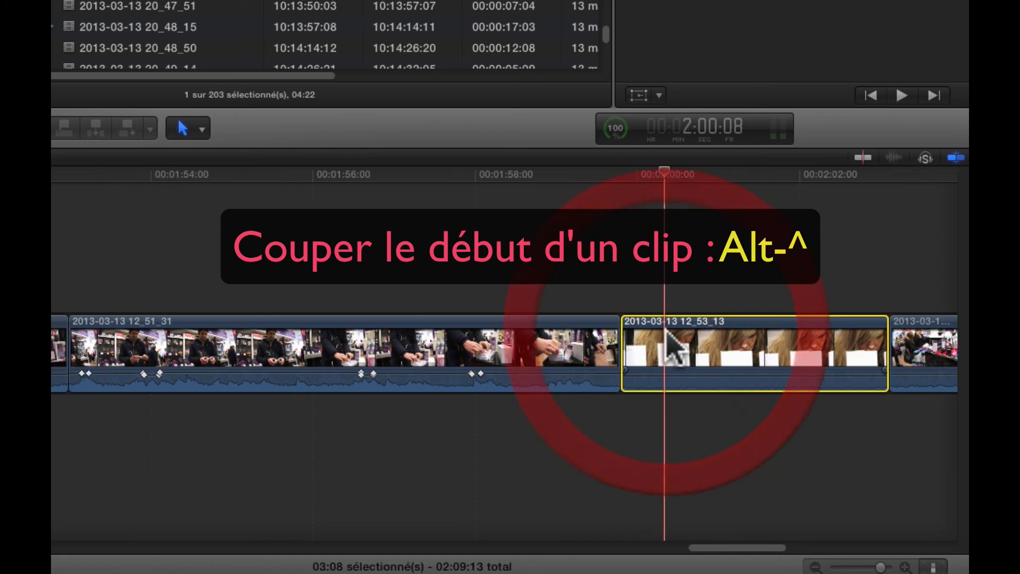
click(701, 175)
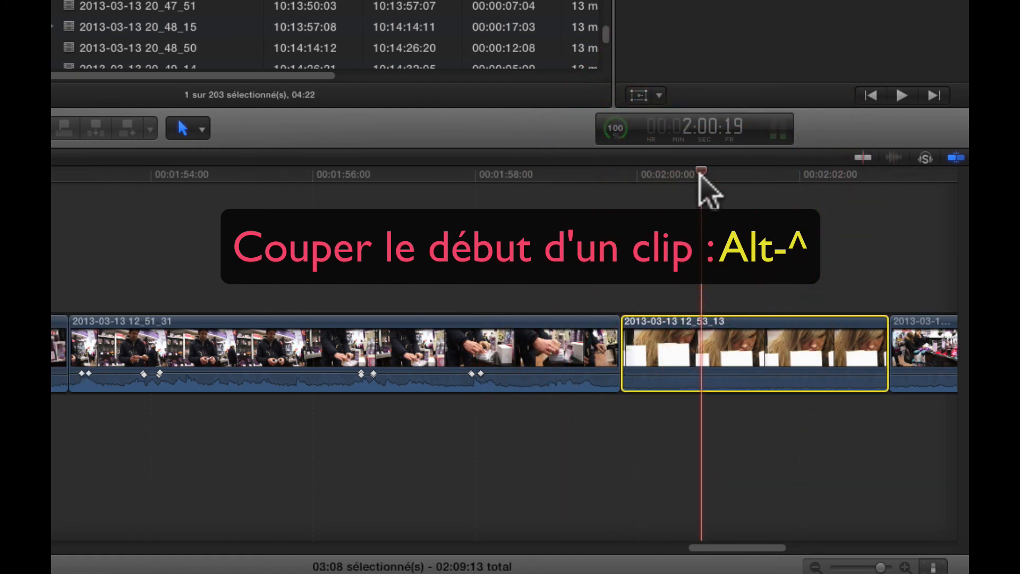
key(alt+bracketleft)
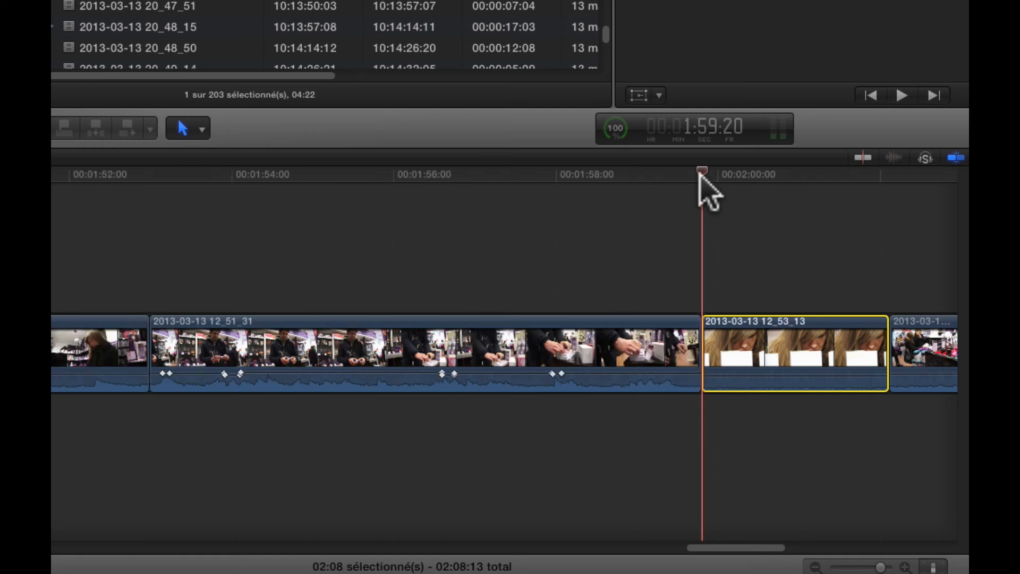
key(ctrl+z)
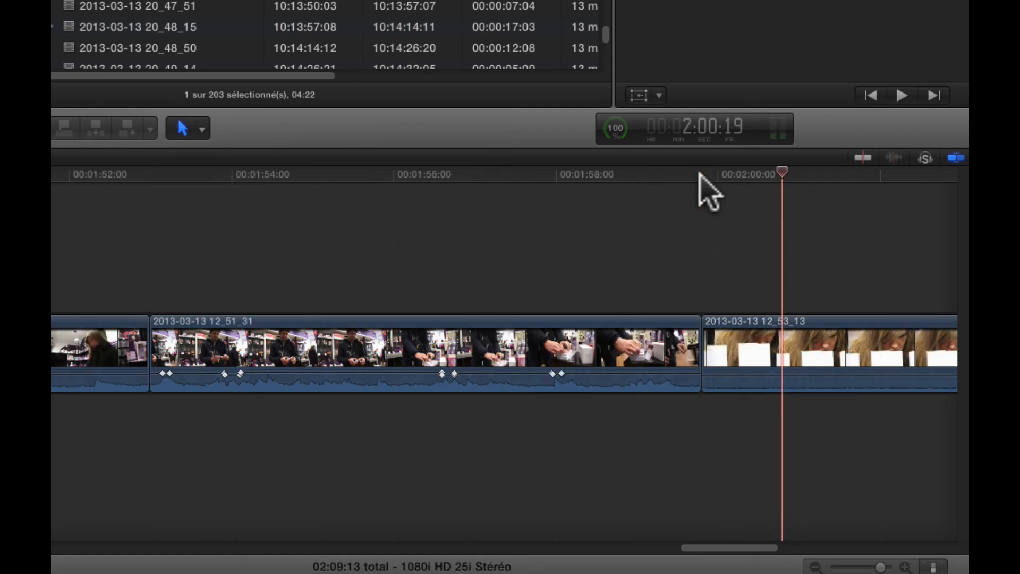
scroll(699, 173, right, 5)
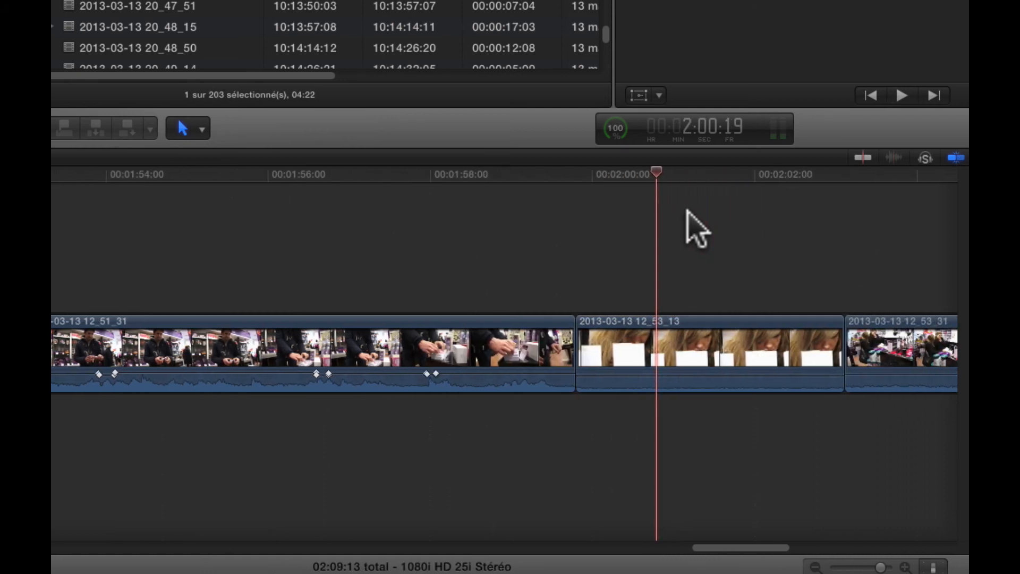
key(alt+bracketright)
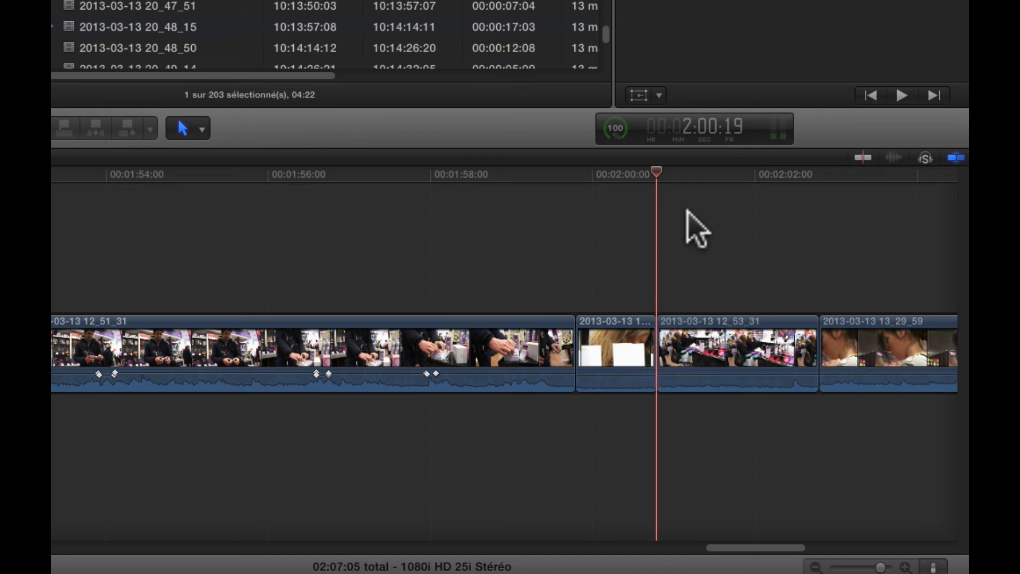
key(ctrl+z)
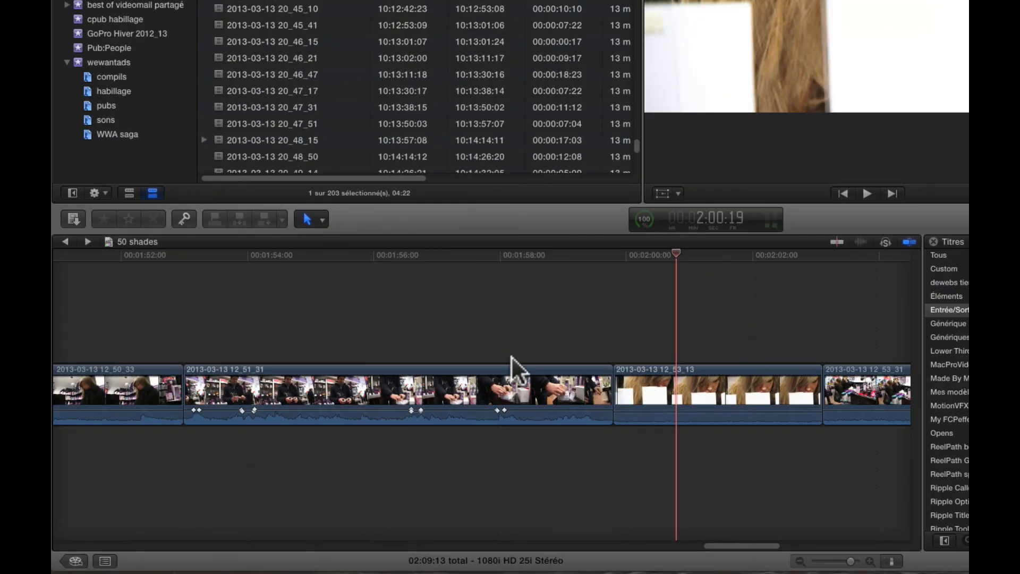
scroll(551, 359, left, 10)
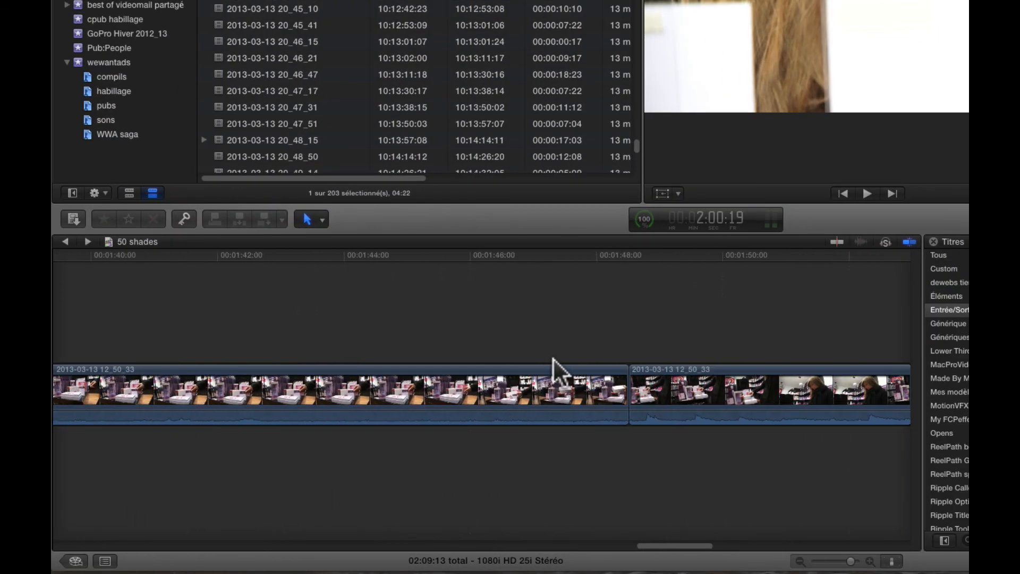
scroll(241, 388, left, 10)
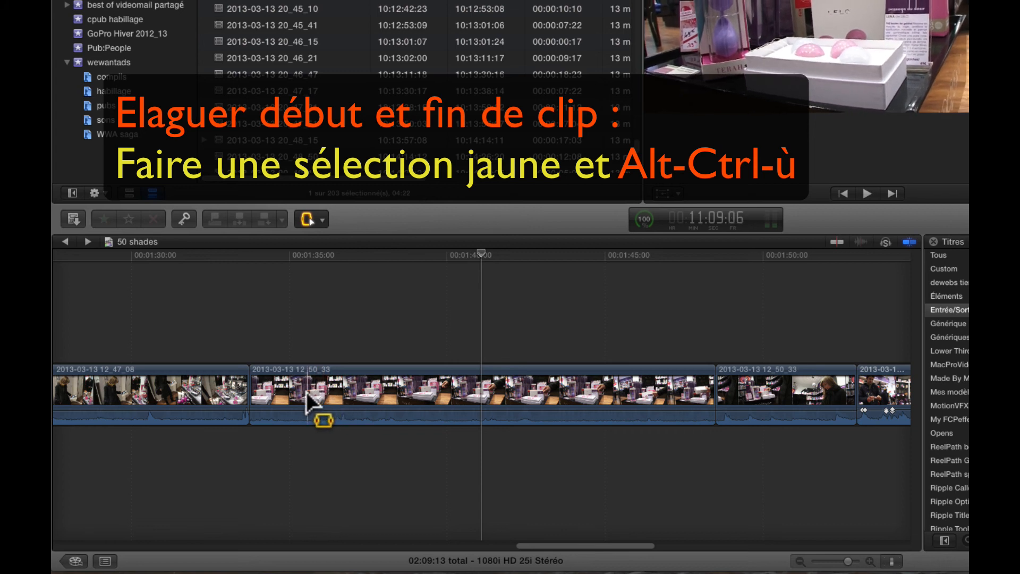
drag(307, 392, 603, 403)
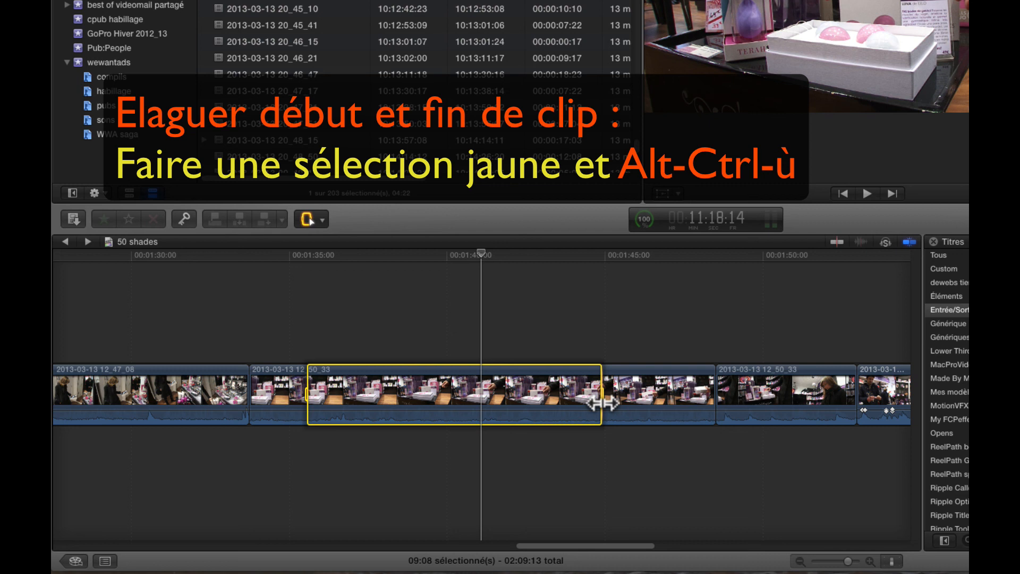
key(ctrl+alt+ugrave)
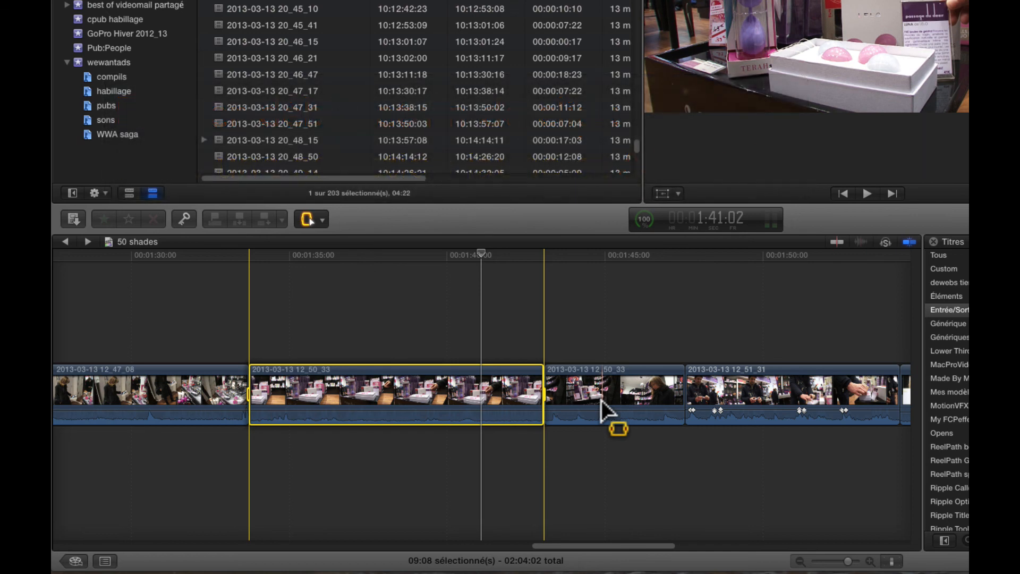
key(ctrl+z)
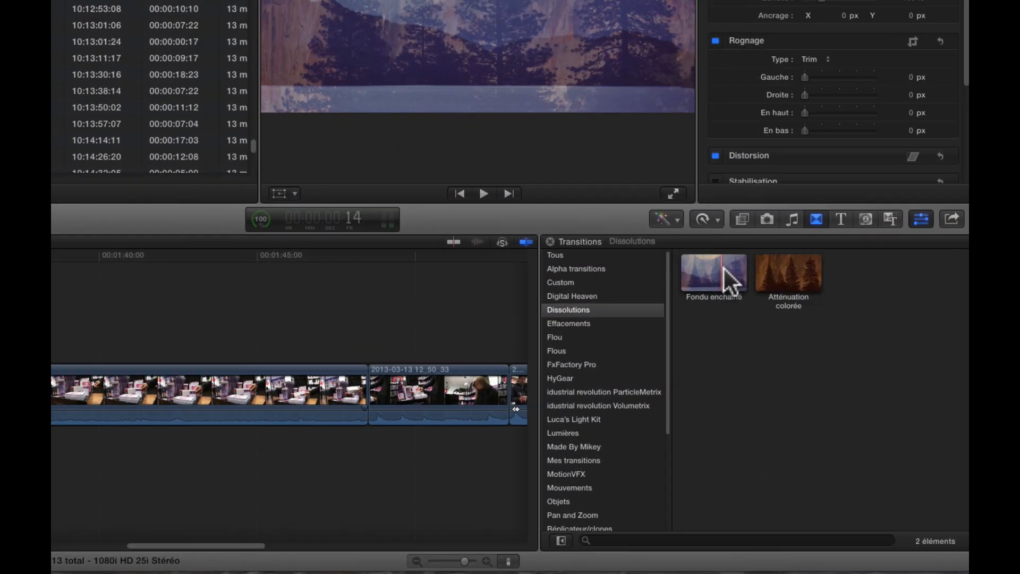
click(585, 323)
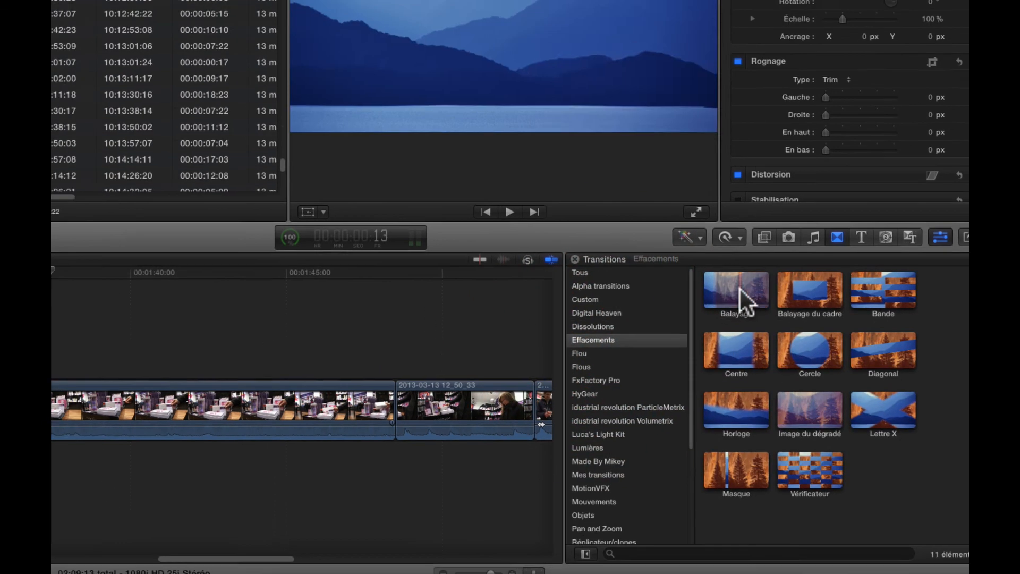
click(167, 450)
click(127, 486)
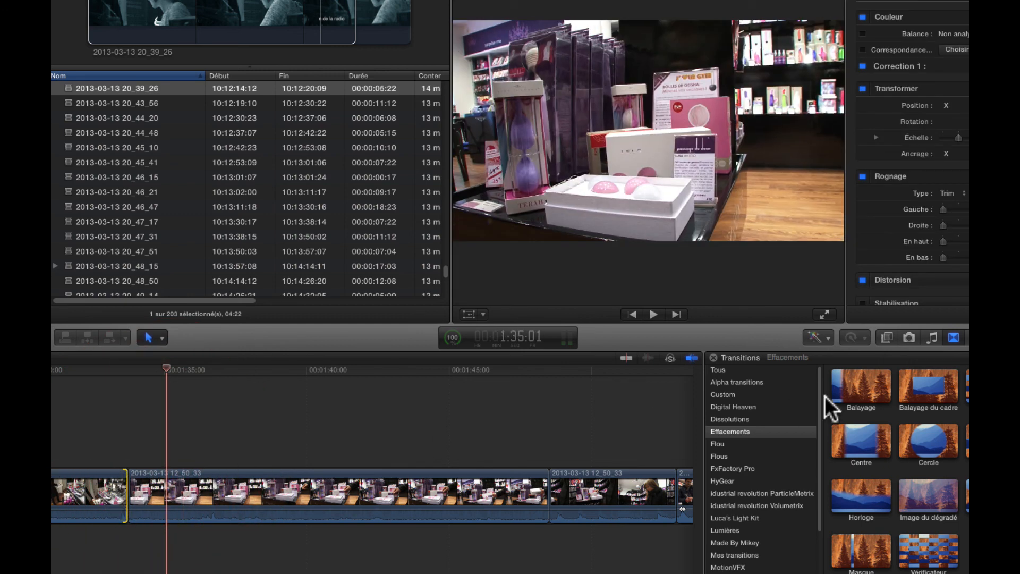
click(856, 388)
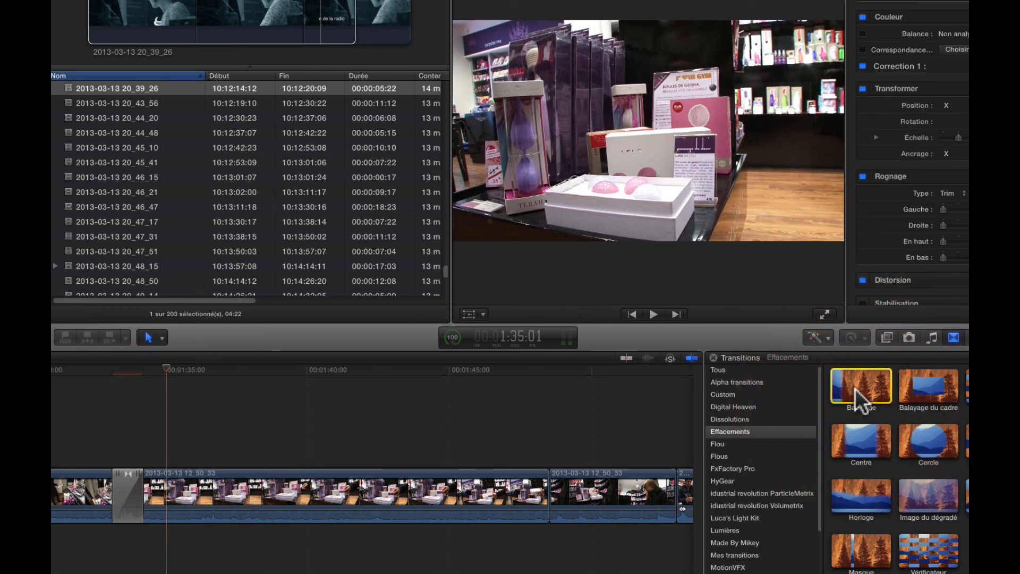
click(371, 481)
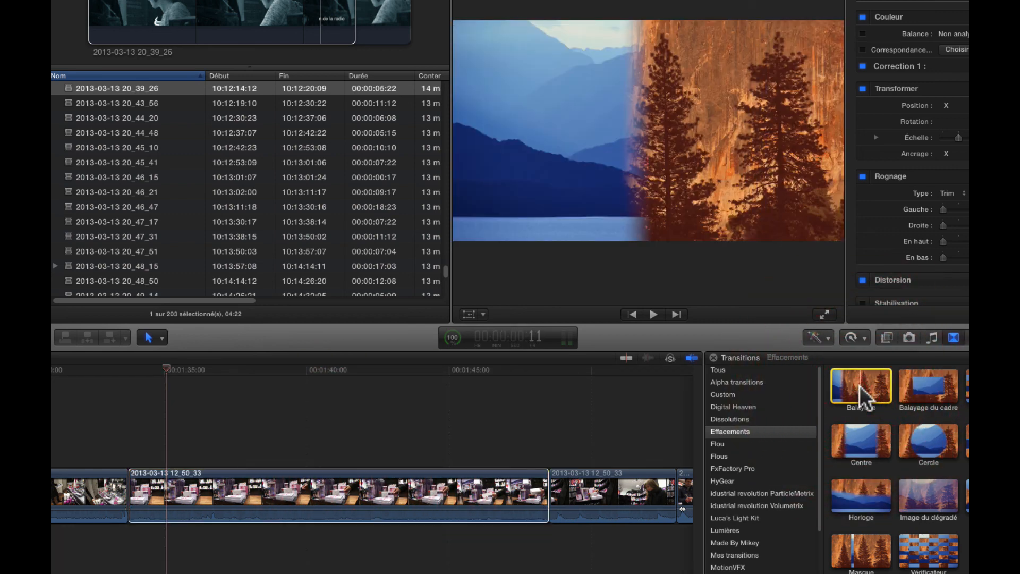
double_click(860, 386)
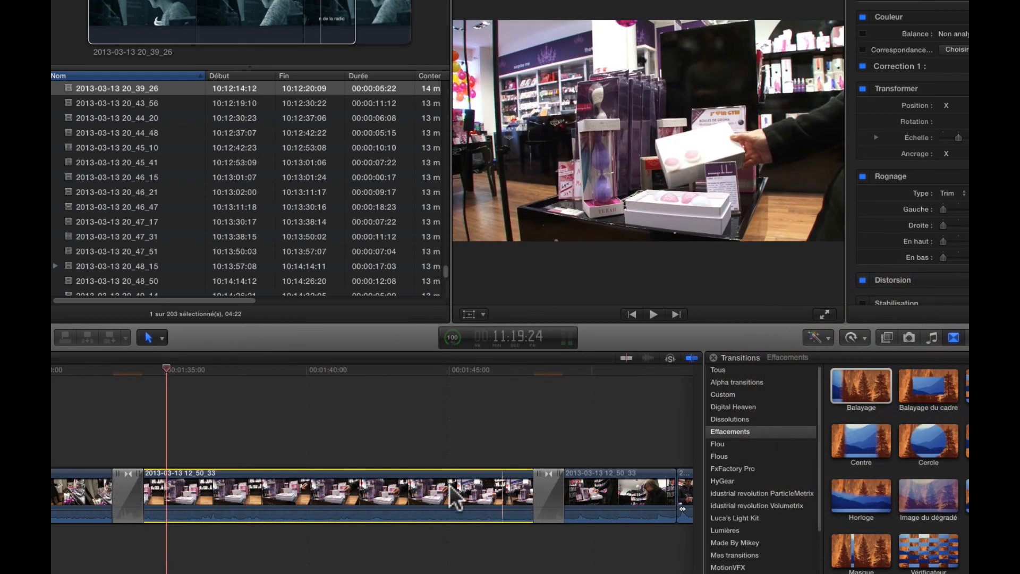
click(135, 492)
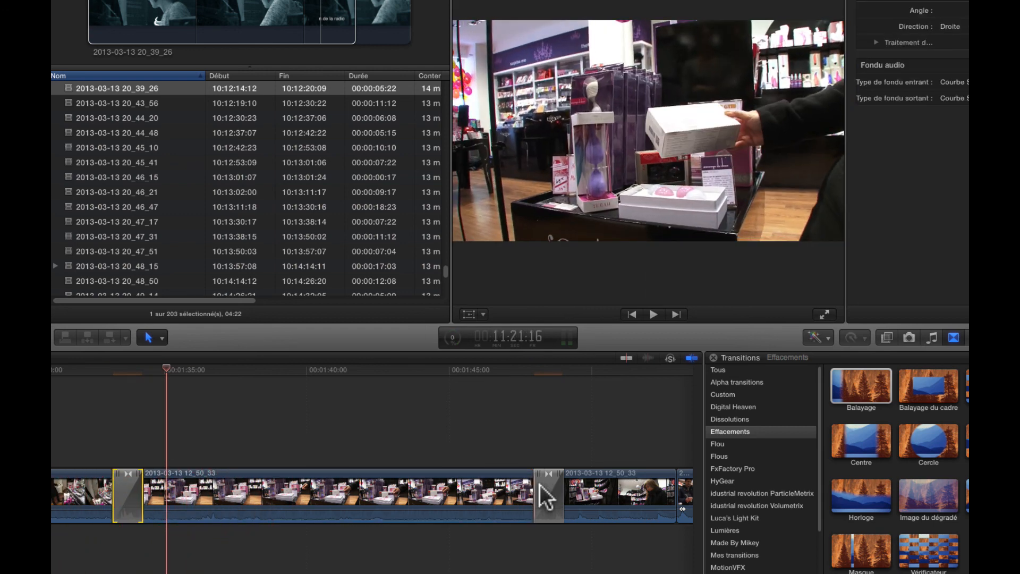
click(548, 487)
key(Delete)
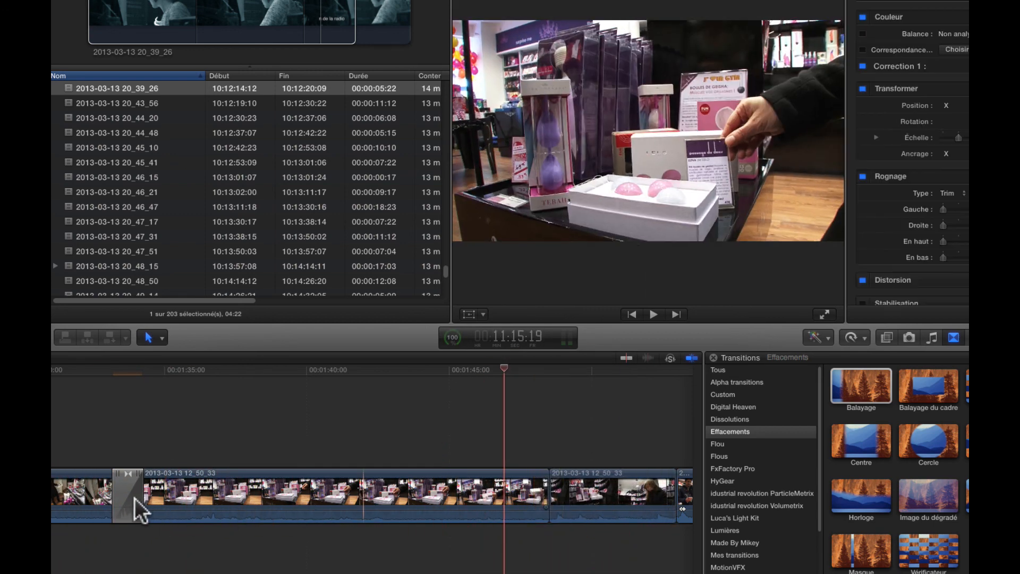
click(140, 497)
key(Delete)
key(super+minus)
key(super+minus)
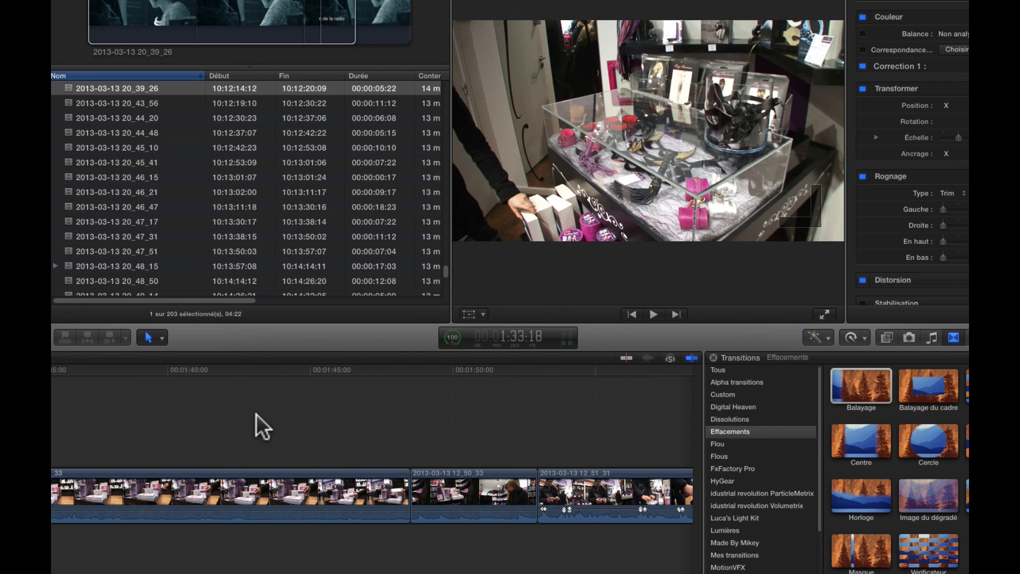
drag(323, 419, 570, 559)
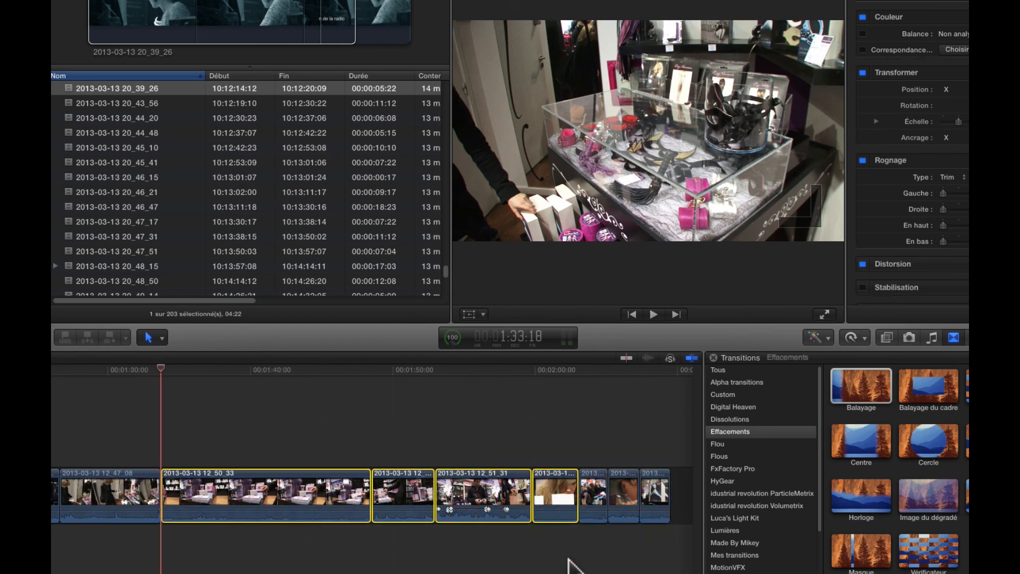
double_click(863, 381)
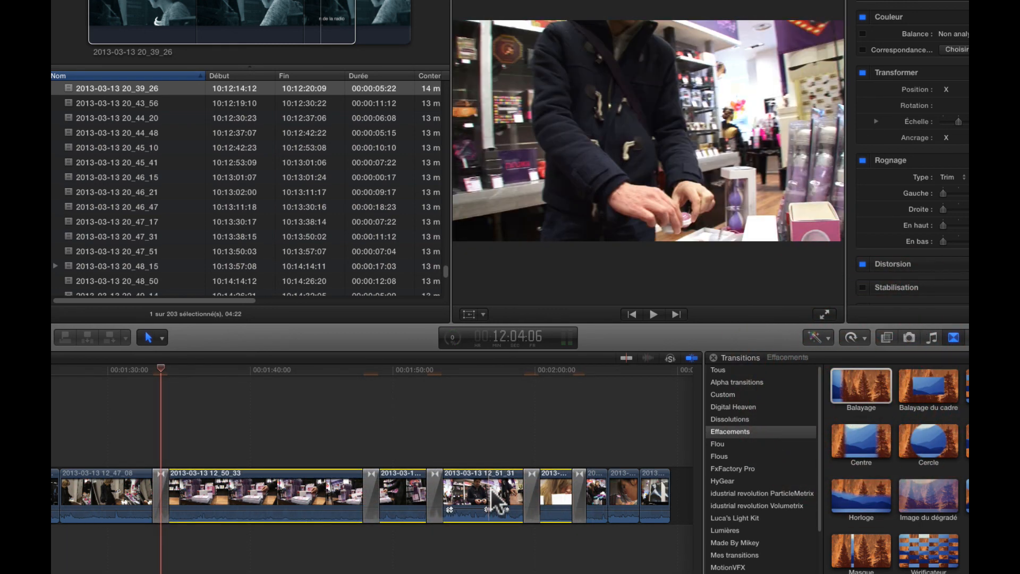
key(super+z)
click(569, 436)
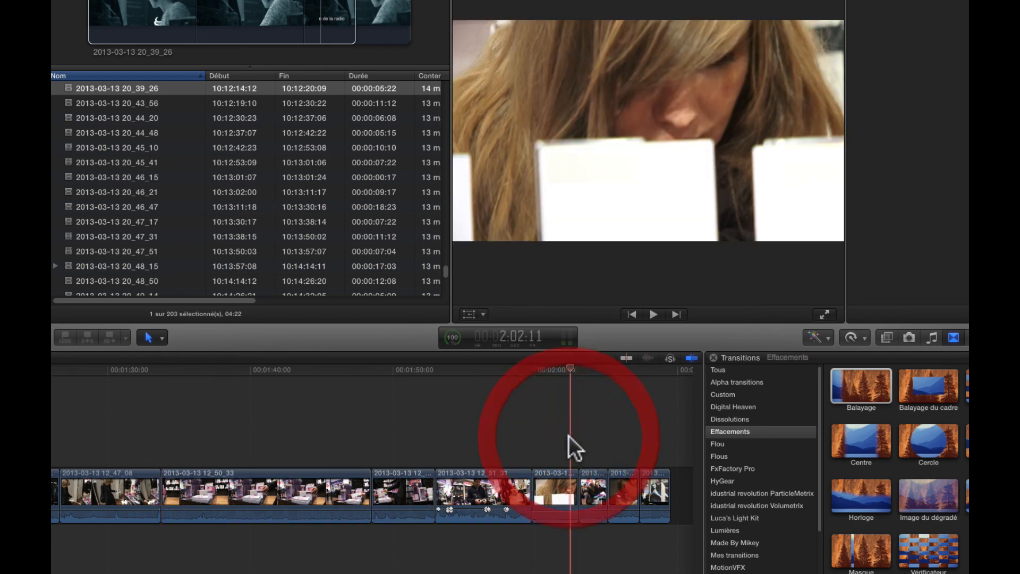